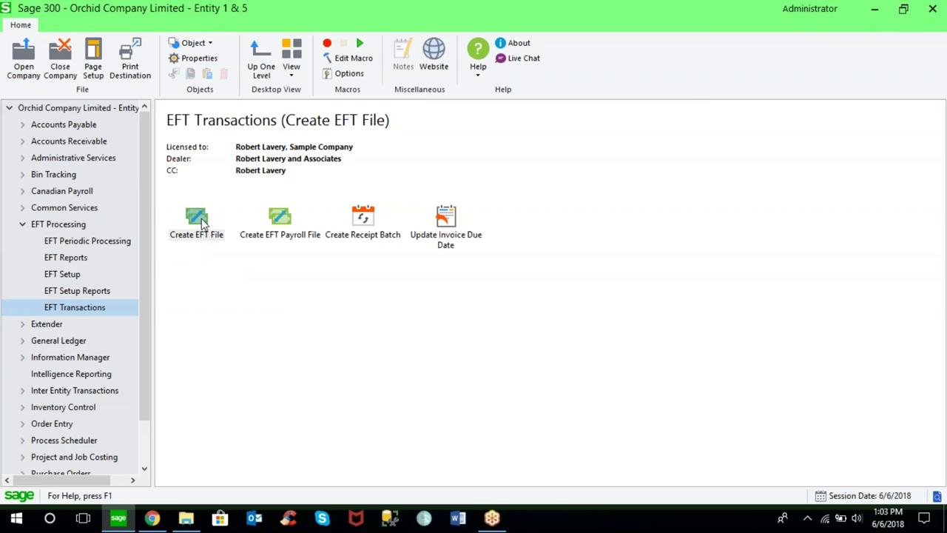
Step: Start creating an EFT file with A/P Payment Batch as the batch type
double_click(202, 224)
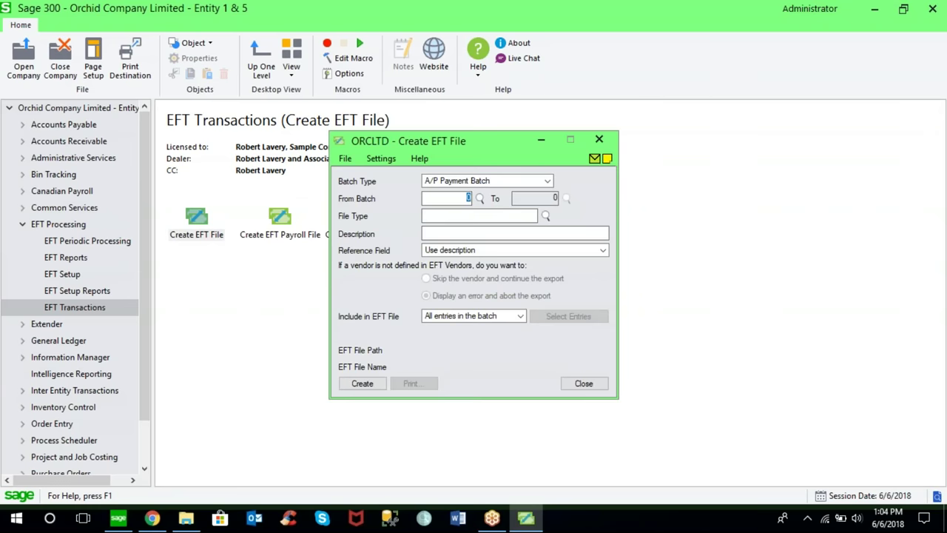
left_click(548, 181)
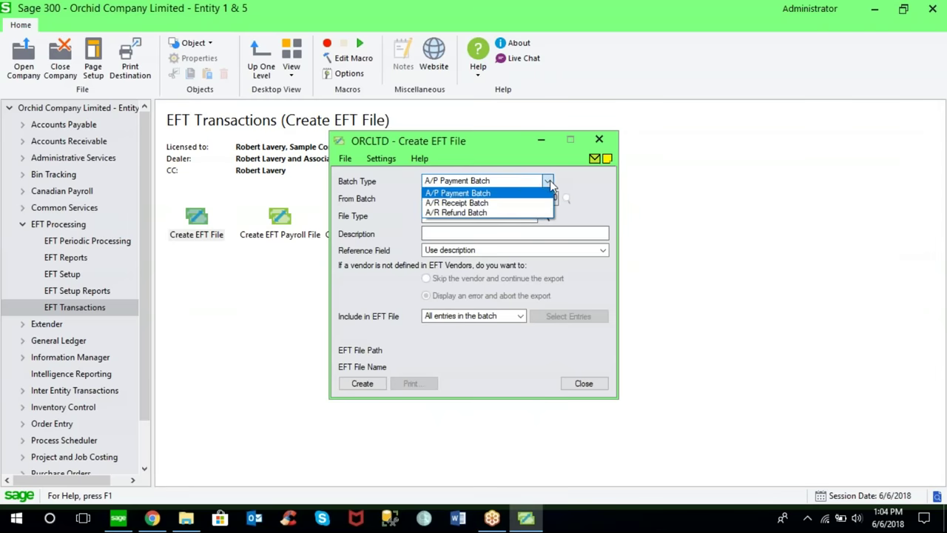
left_click(526, 194)
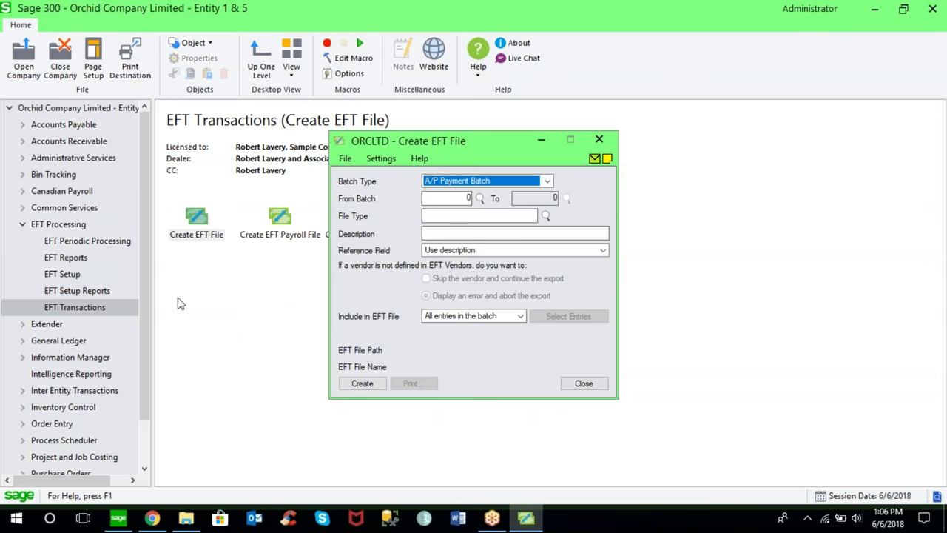
Step: Open the EFT setup options and review the A/R, A/P and Payroll settings, returning to the A/P settings
left_click(75, 276)
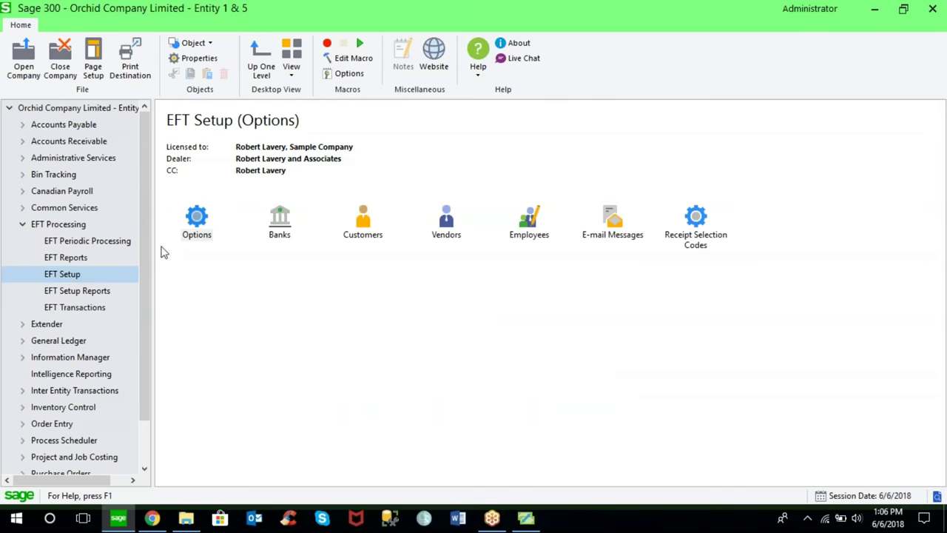
double_click(202, 220)
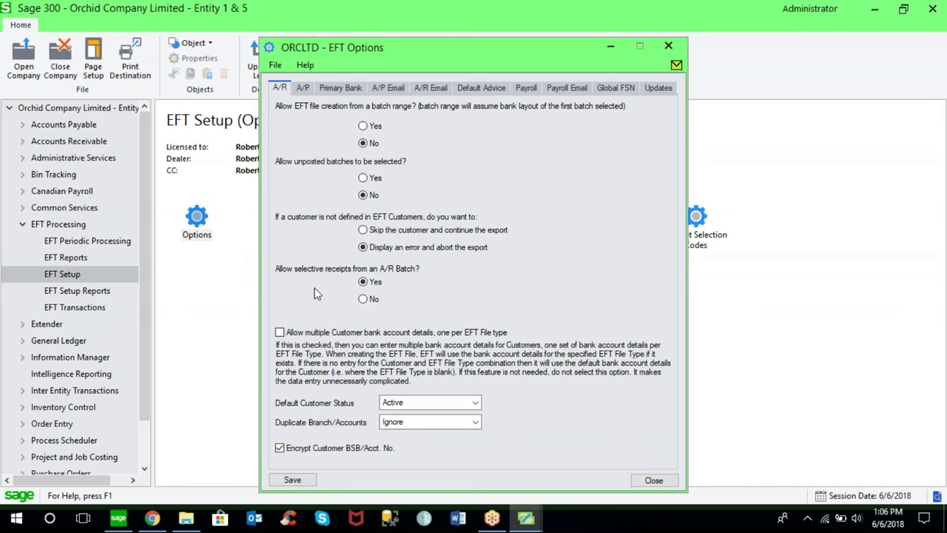
left_click(305, 88)
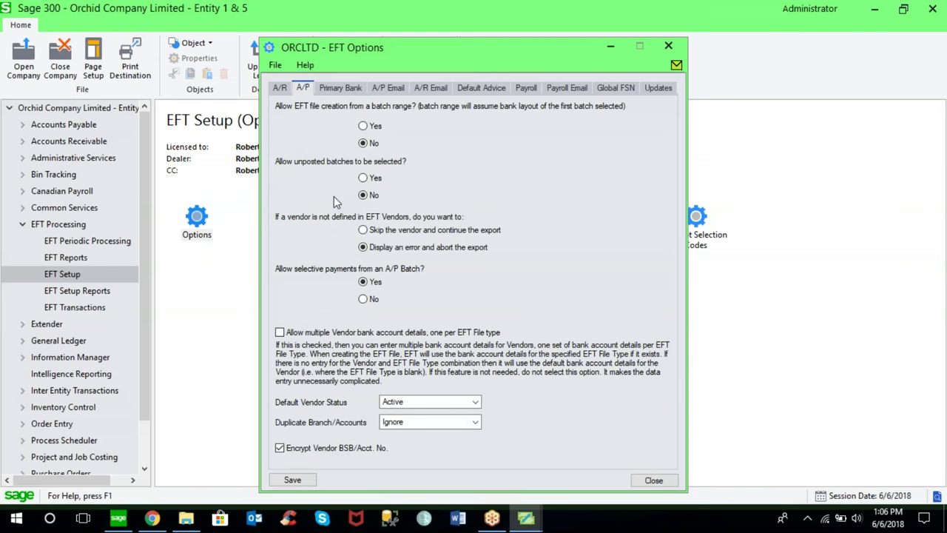
left_click(526, 88)
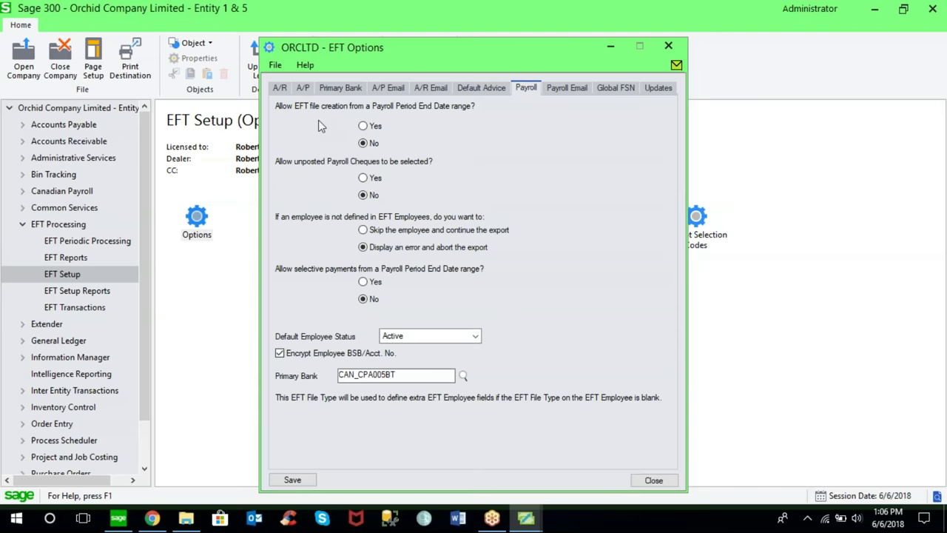
left_click(303, 88)
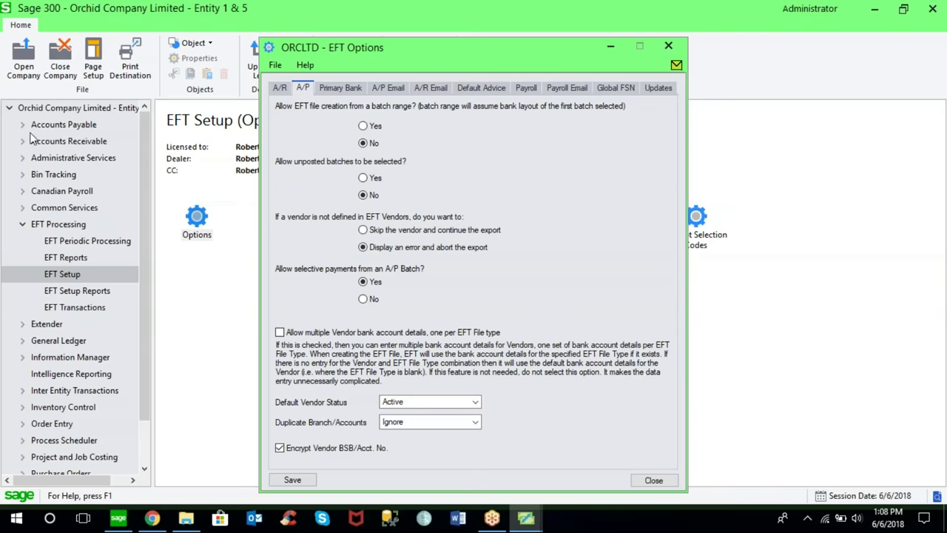
Step: Open the first A/P vendor record, Chloride Systems, and check the payment code in its processing settings
left_click(23, 125)
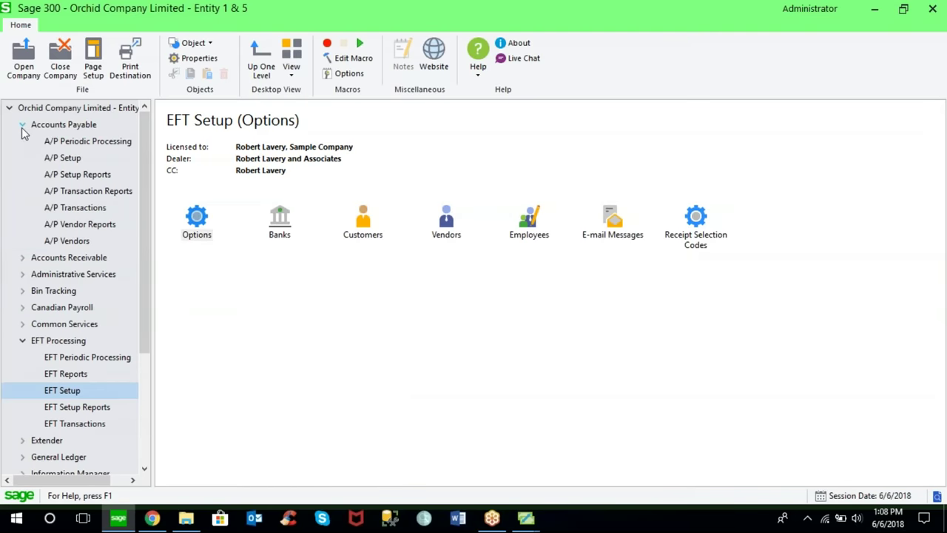
left_click(81, 242)
double_click(280, 222)
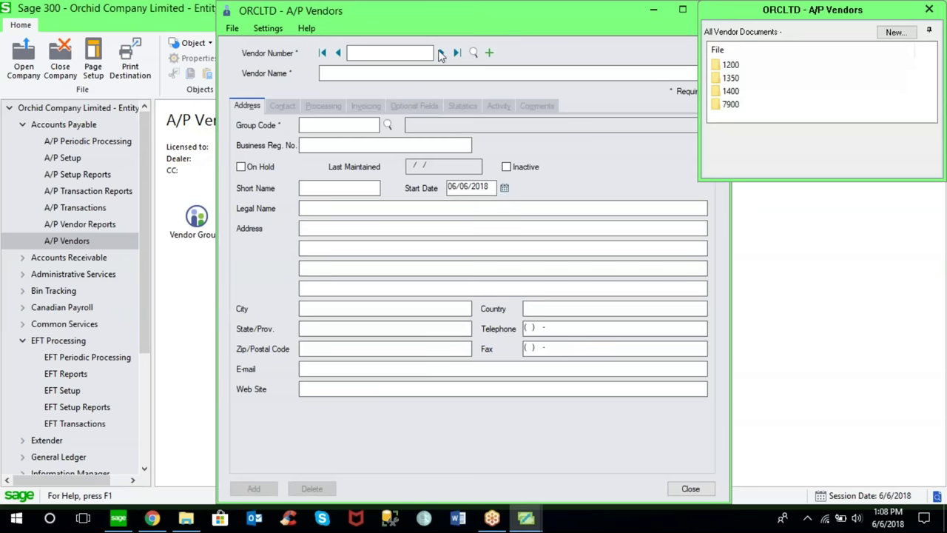
left_click(442, 52)
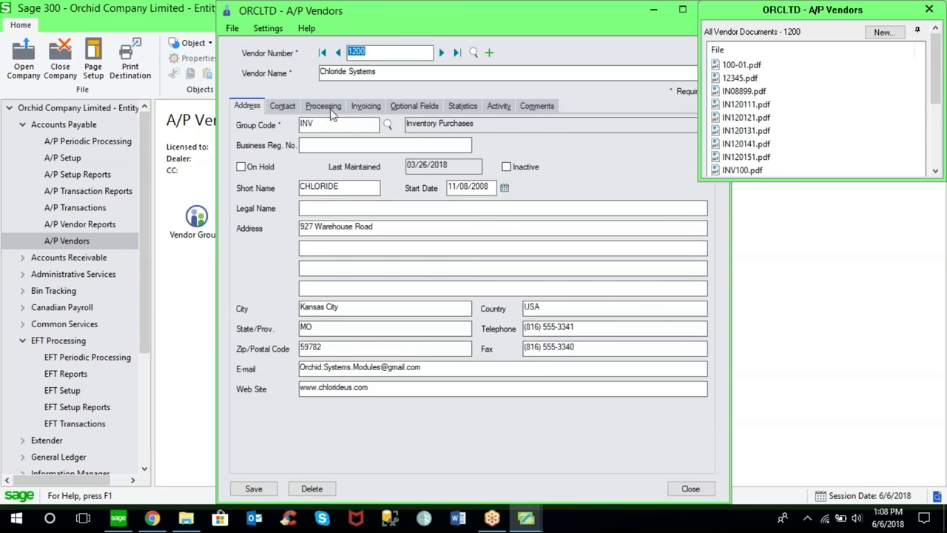
left_click(339, 108)
left_click_drag(332, 186, 292, 180)
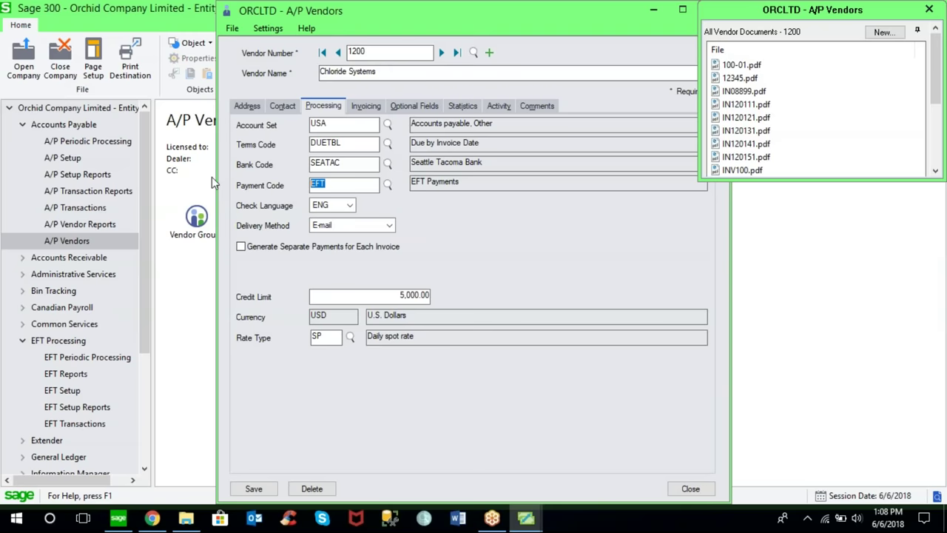
Step: Examine the payment code range in the selection criteria for creating an A/P payment batch, then close the batch form
left_click(101, 210)
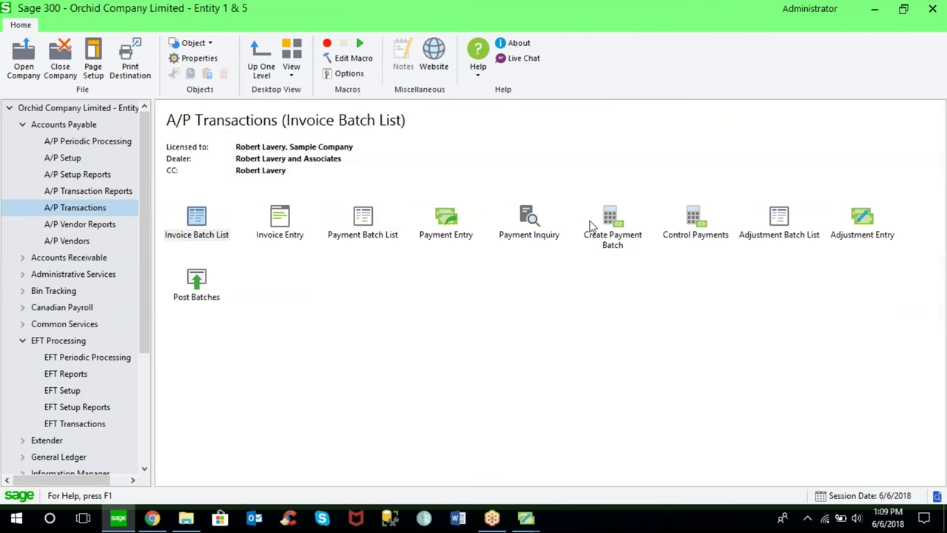
double_click(613, 222)
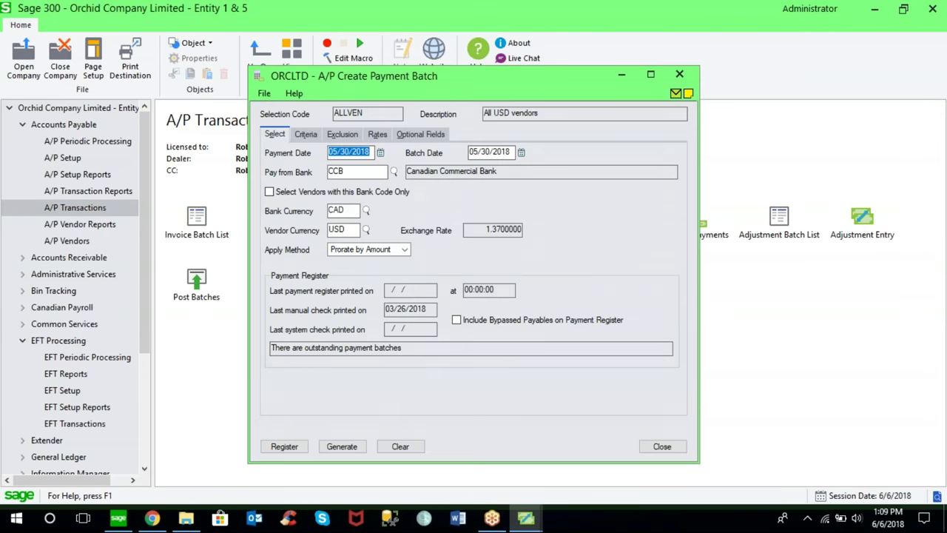
left_click(310, 137)
left_click_drag(434, 339, 379, 335)
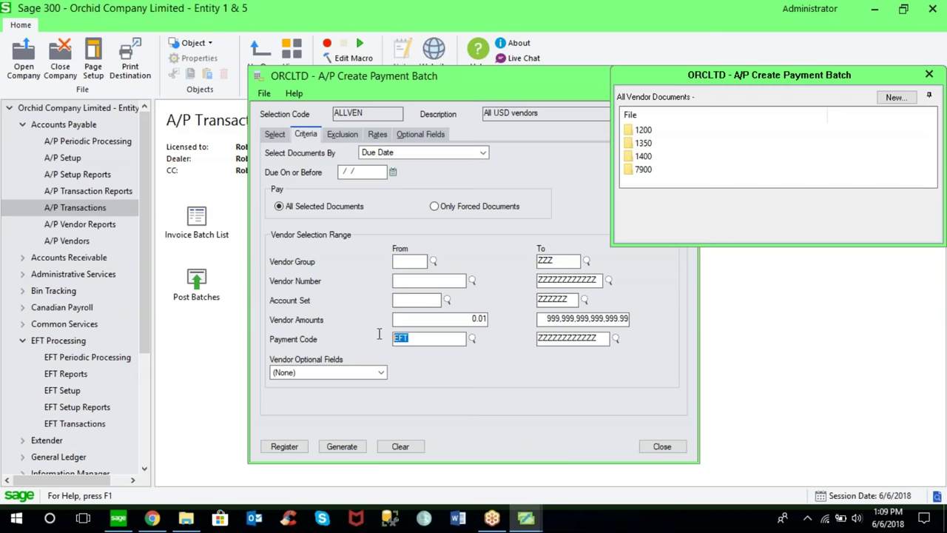
left_click(662, 447)
Step: Switch back to the A/P EFT options and set EFT file creation from a batch range to Yes
left_click(526, 517)
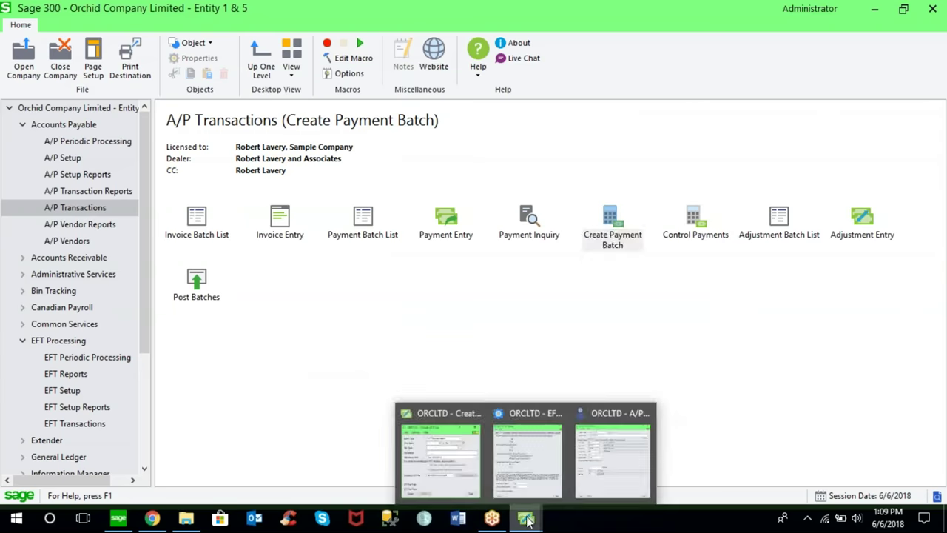
left_click(581, 447)
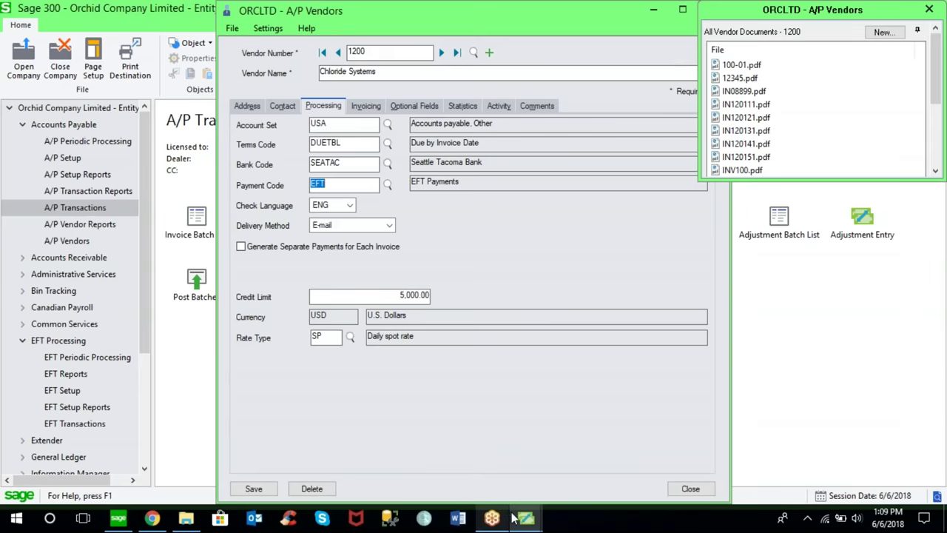
mouse_move(525, 521)
left_click(529, 484)
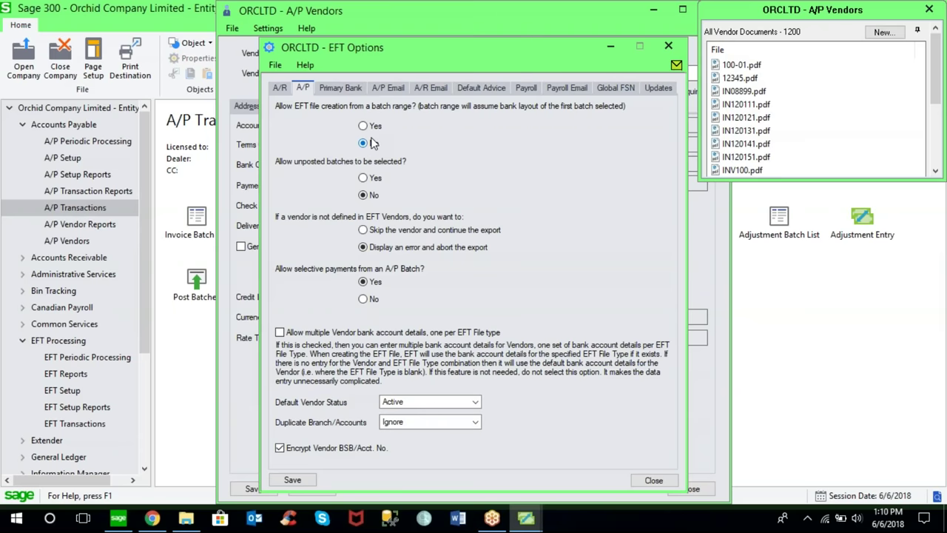
left_click(364, 126)
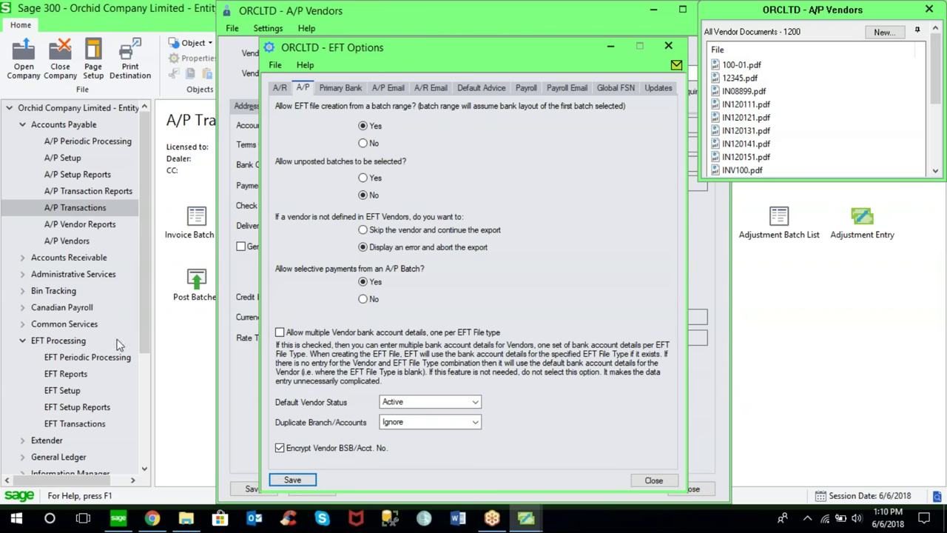
Step: Return to the Create EFT File form and choose payment batch 1 as the starting batch
left_click(97, 427)
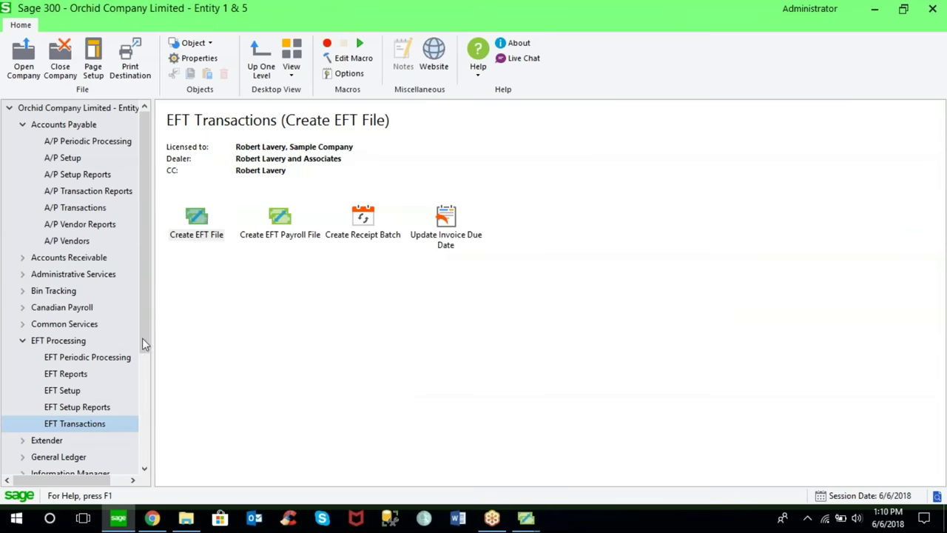
left_click(205, 224)
double_click(205, 224)
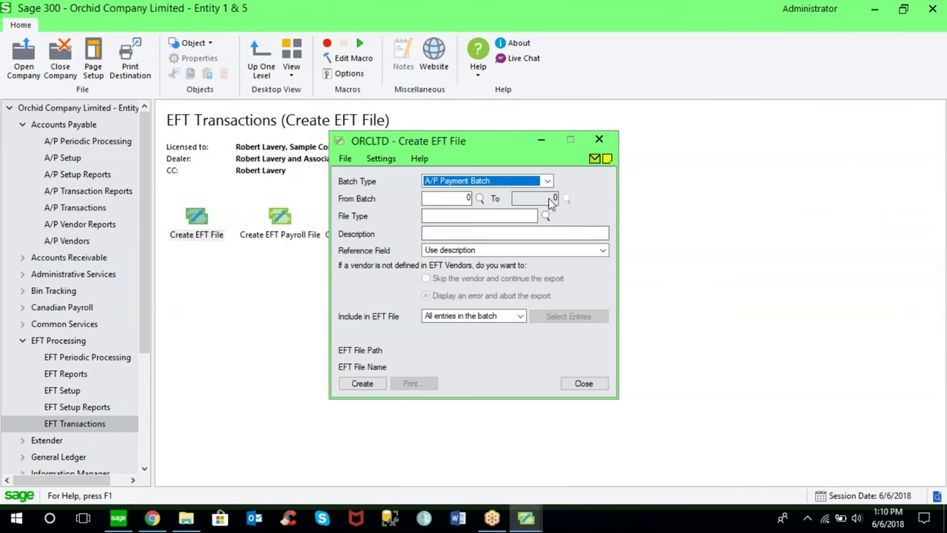
left_click(481, 200)
left_click(479, 199)
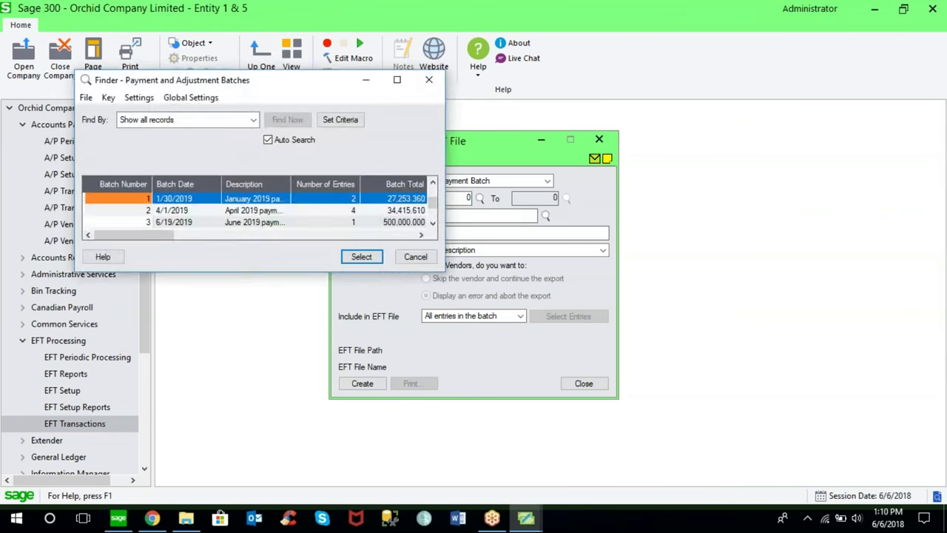
double_click(134, 202)
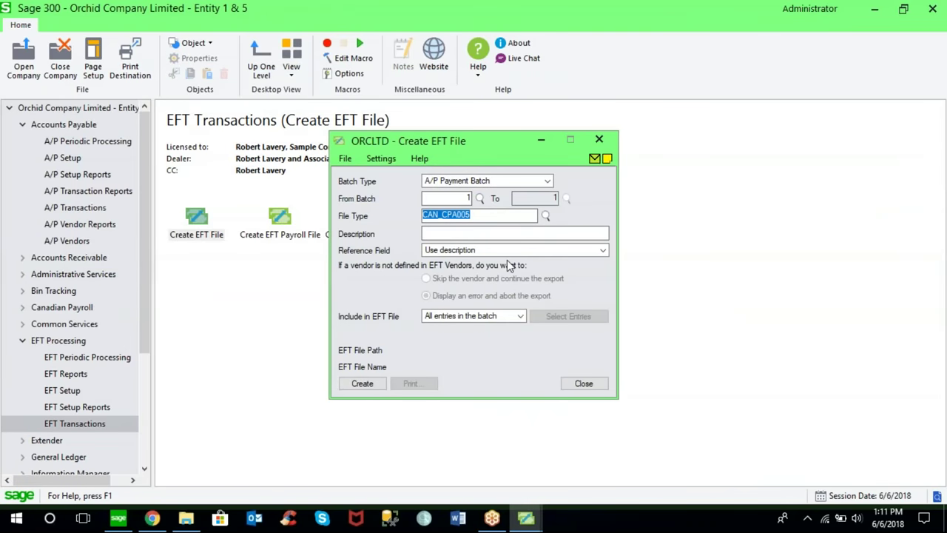
Step: Limit the EFT file to "Entries that I select" and mark entry 2 of batch 1 for inclusion
left_click(521, 317)
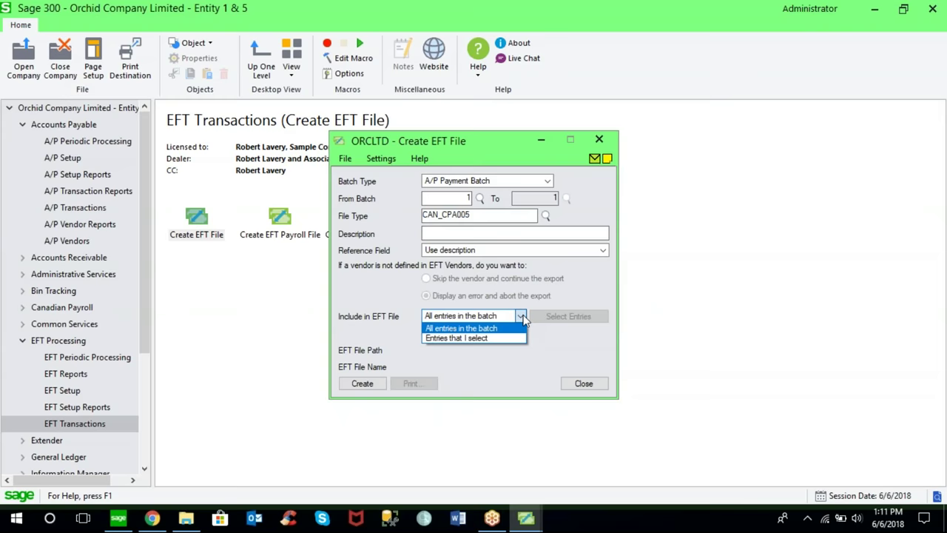
left_click(473, 340)
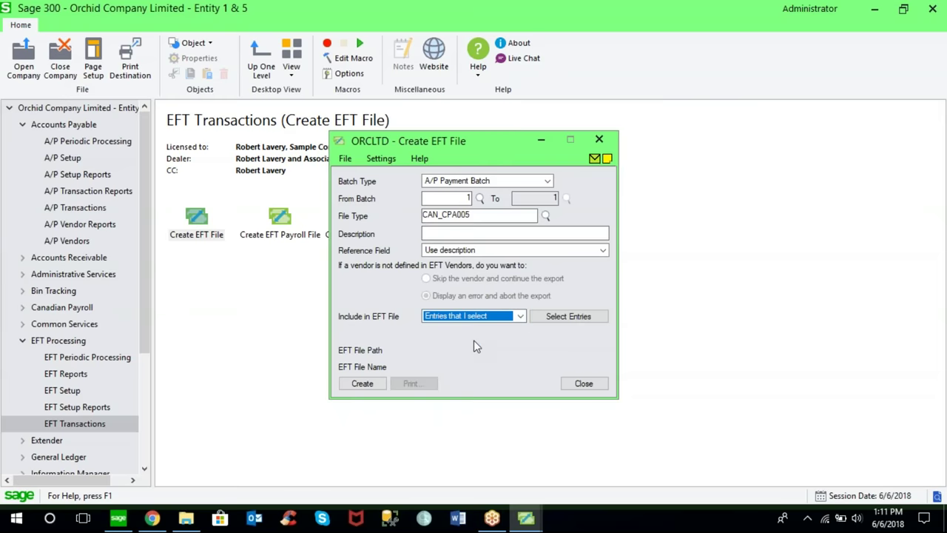
left_click(562, 320)
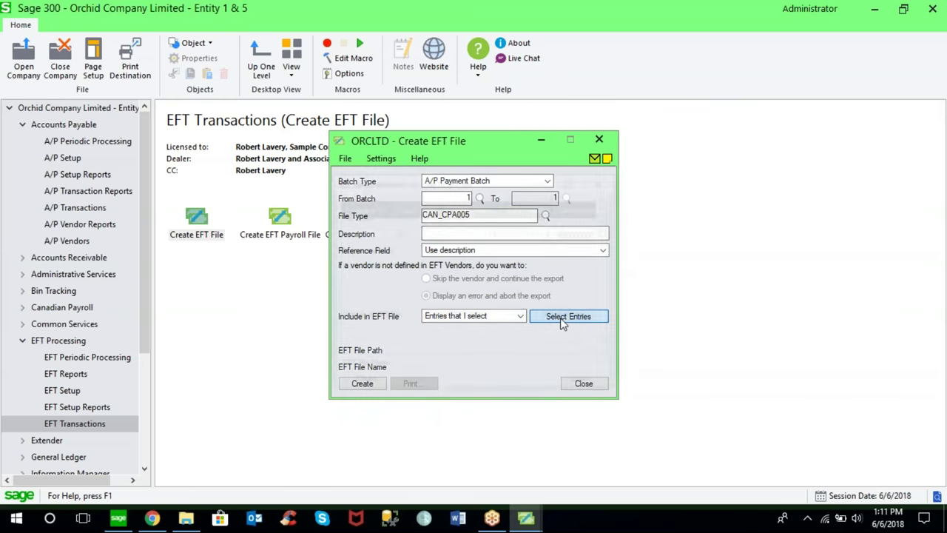
left_click(563, 319)
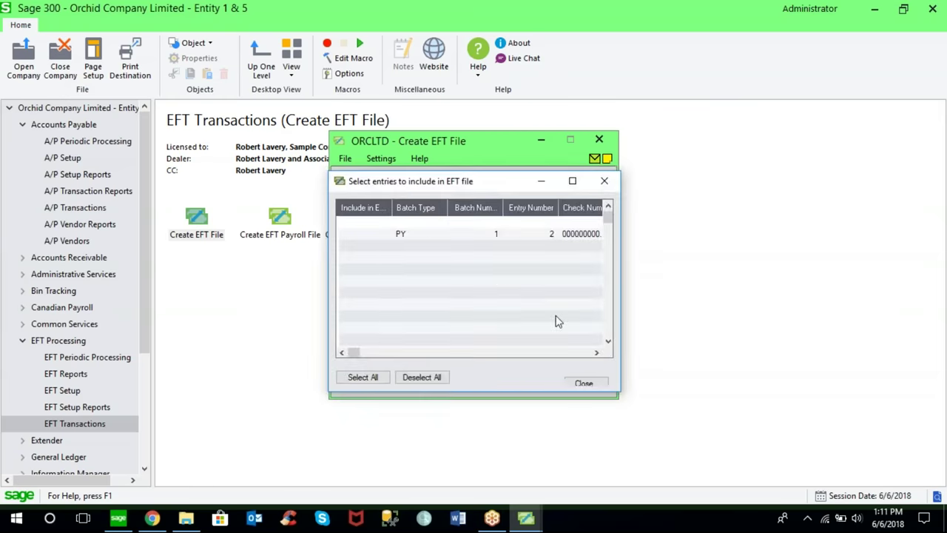
left_click(362, 235)
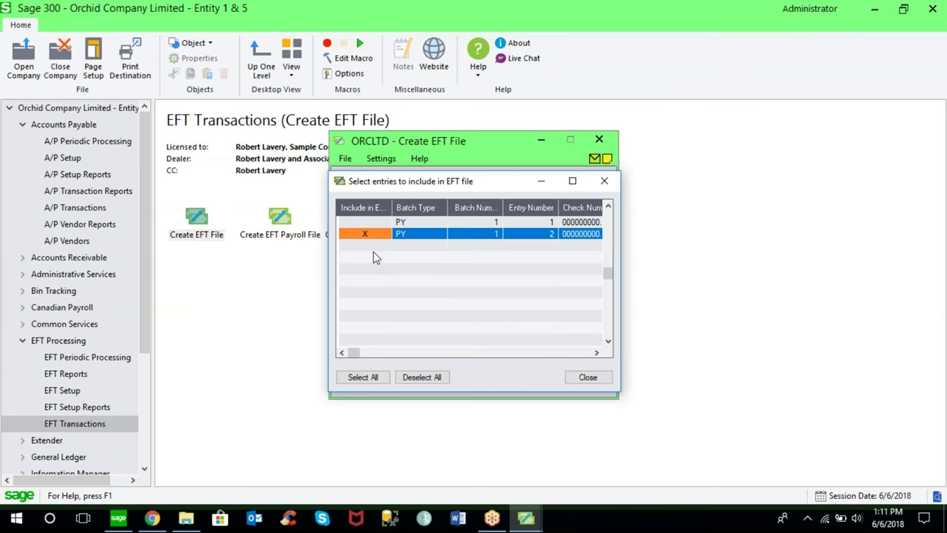
left_click(589, 378)
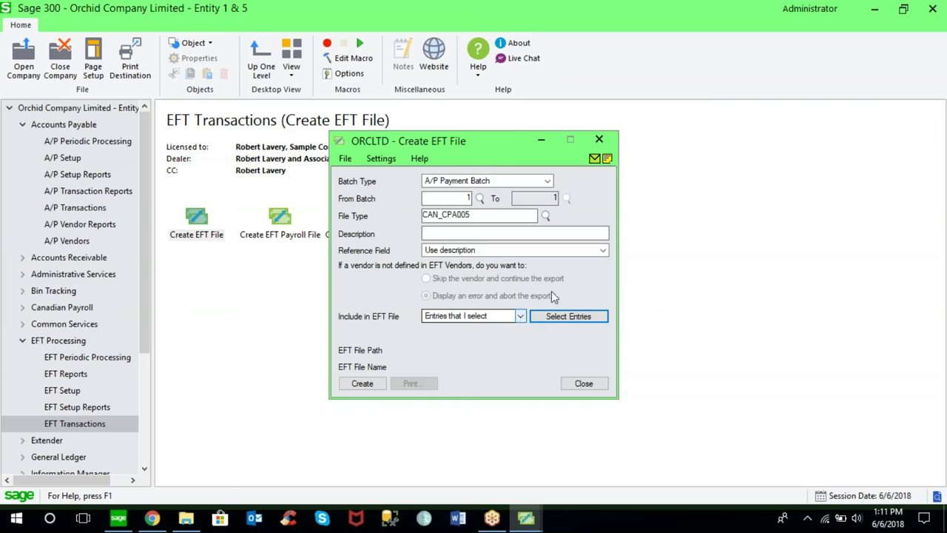
Step: Review the reference field choices for the EFT file, keeping "Use description"
left_click(603, 250)
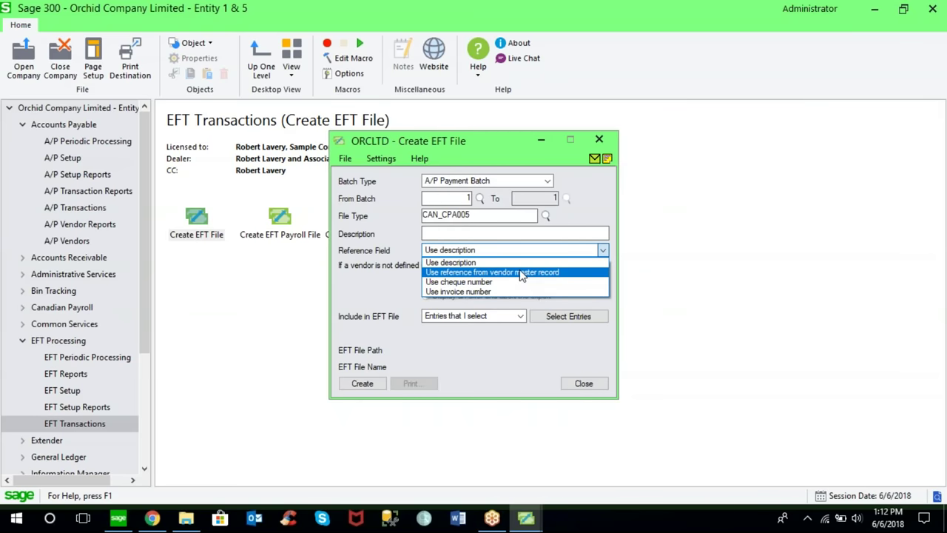
left_click(605, 251)
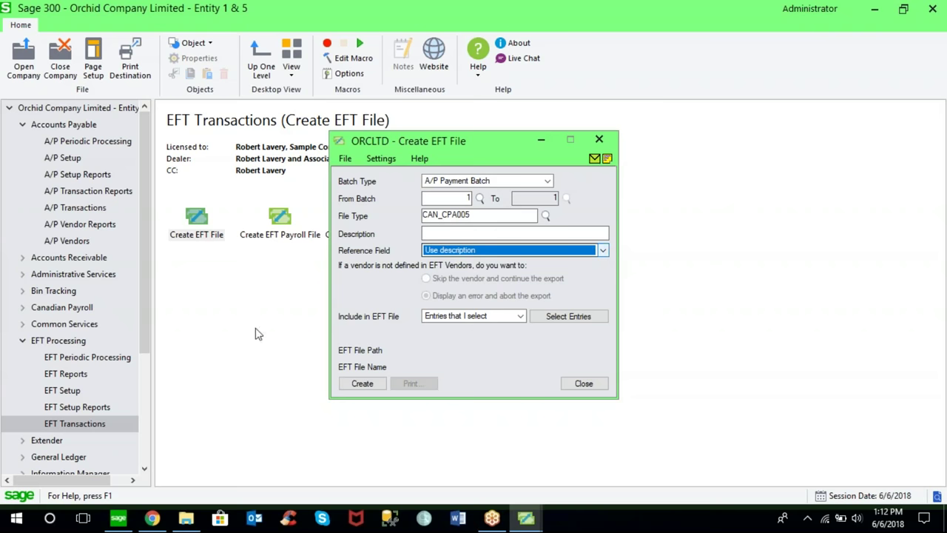
Step: Go back to the A/P EFT options and review the default vendor status choices, keeping Active
left_click(522, 522)
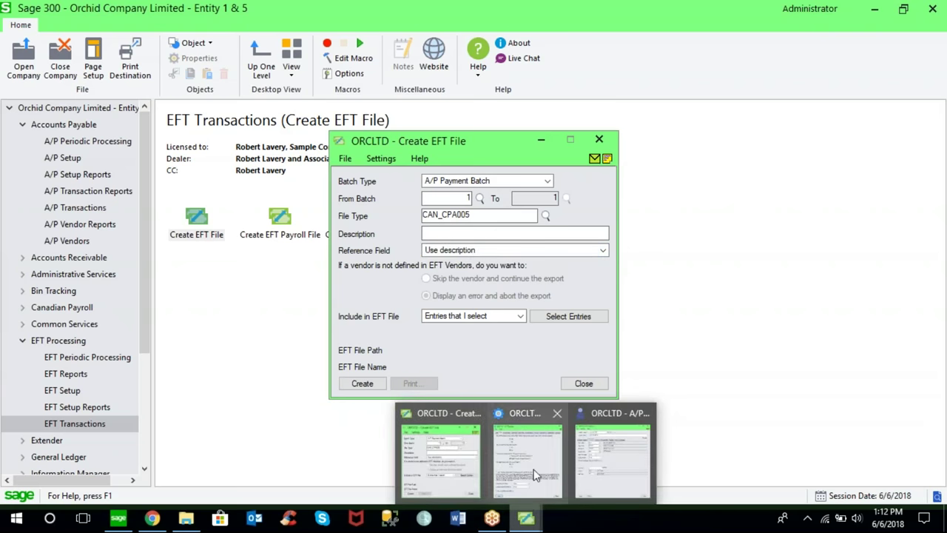
left_click(536, 470)
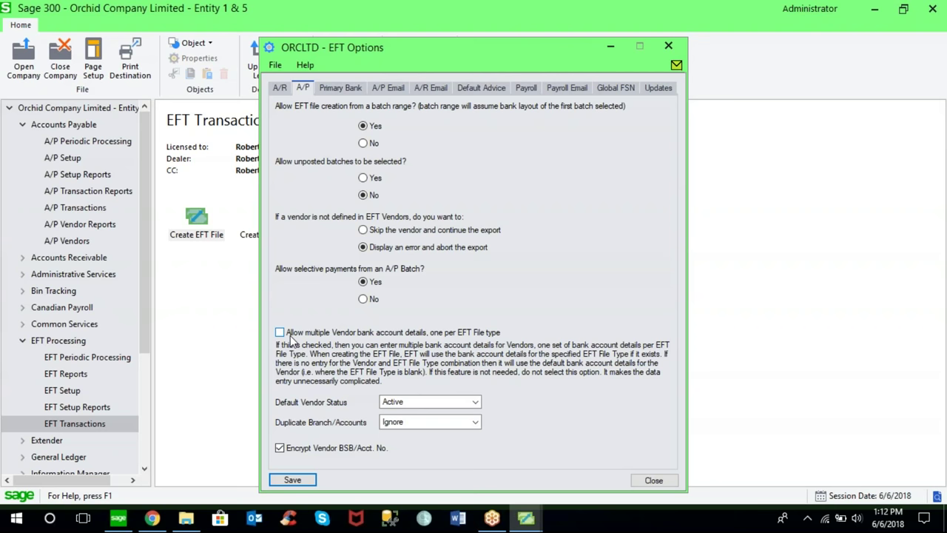
left_click(476, 401)
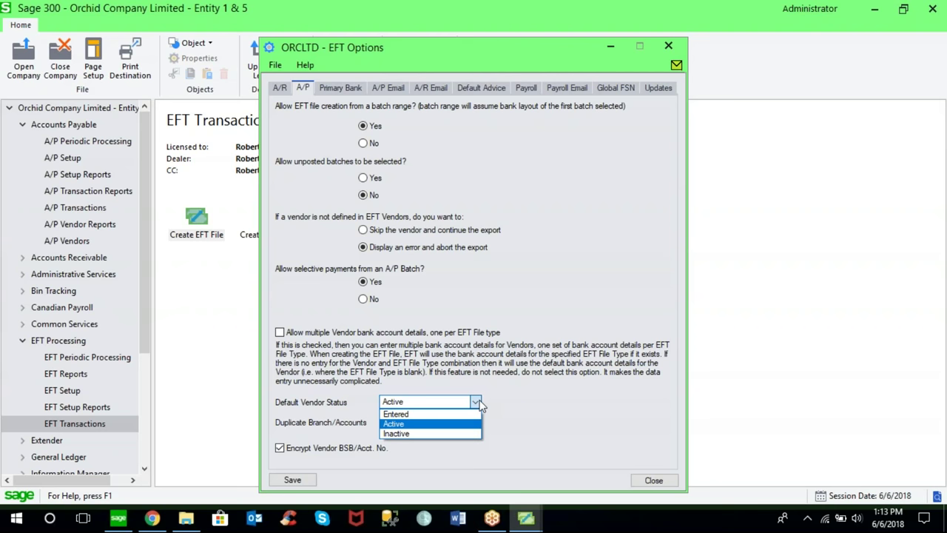
left_click(480, 403)
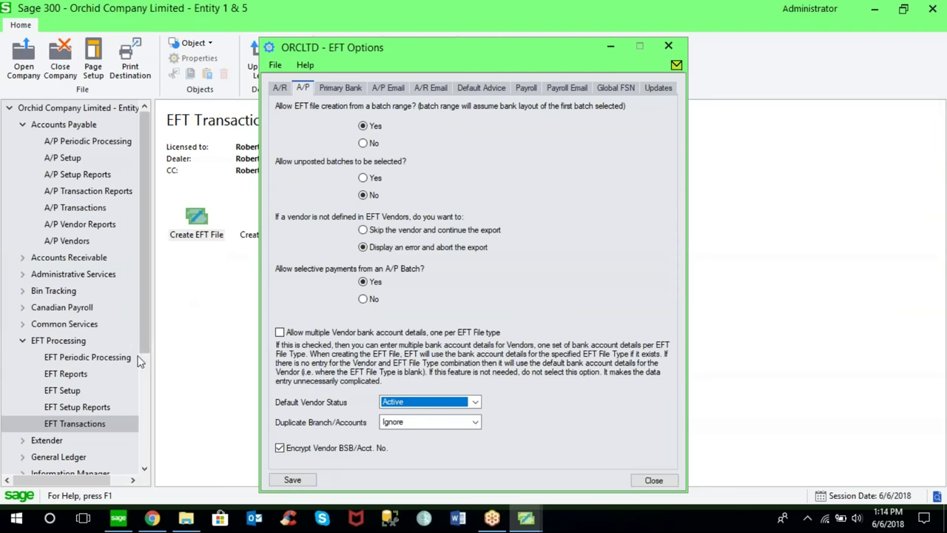
Step: Open EFT Vendors from EFT Setup, reposition its window and load the first vendor record, Chloride Systems
left_click(74, 390)
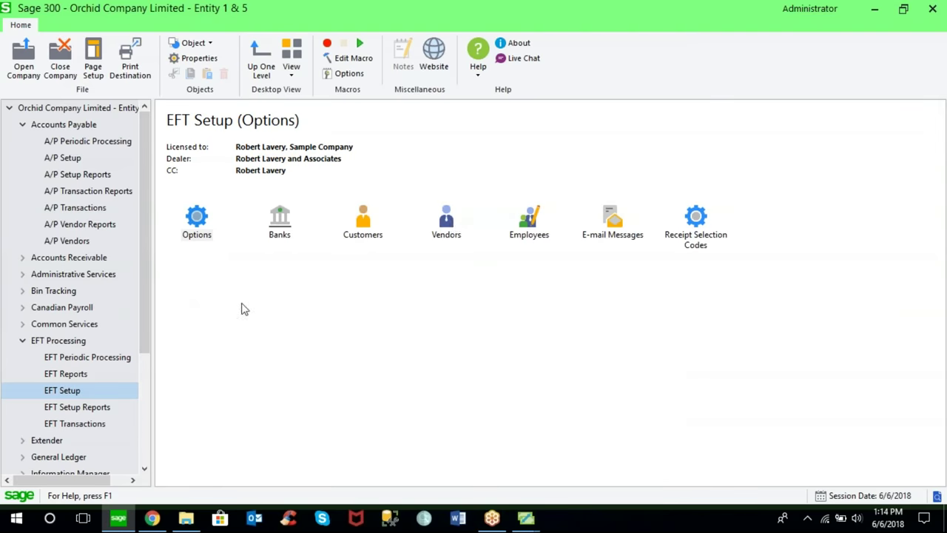
left_click(449, 222)
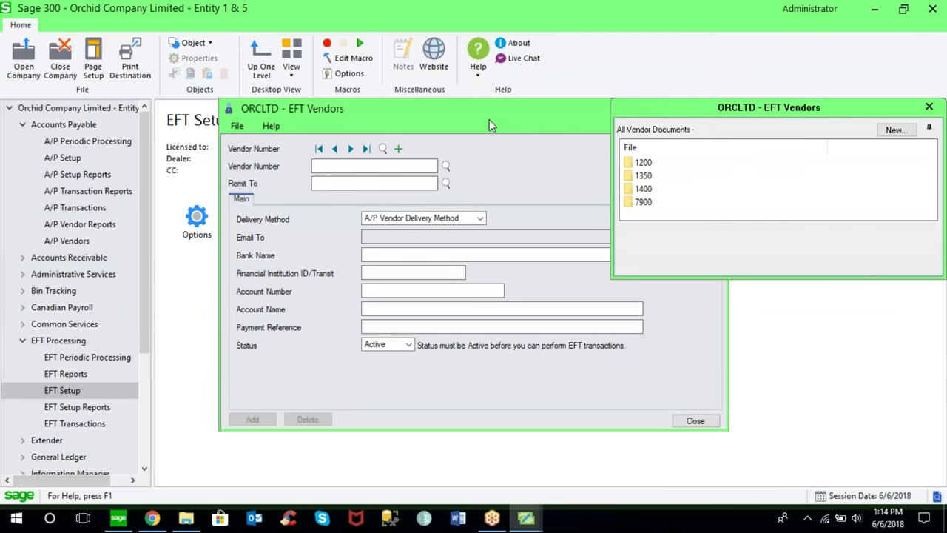
left_click_drag(393, 109, 268, 57)
left_click(225, 97)
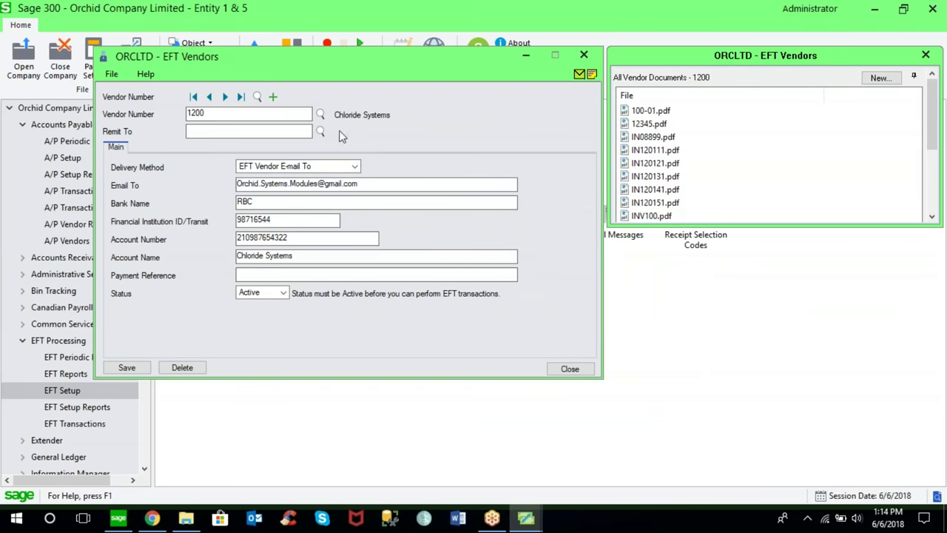
Step: Review the delivery method choices and the vendor's e-mail field, and switch the delivery method to A/P Vendor Delivery Method
left_click(356, 167)
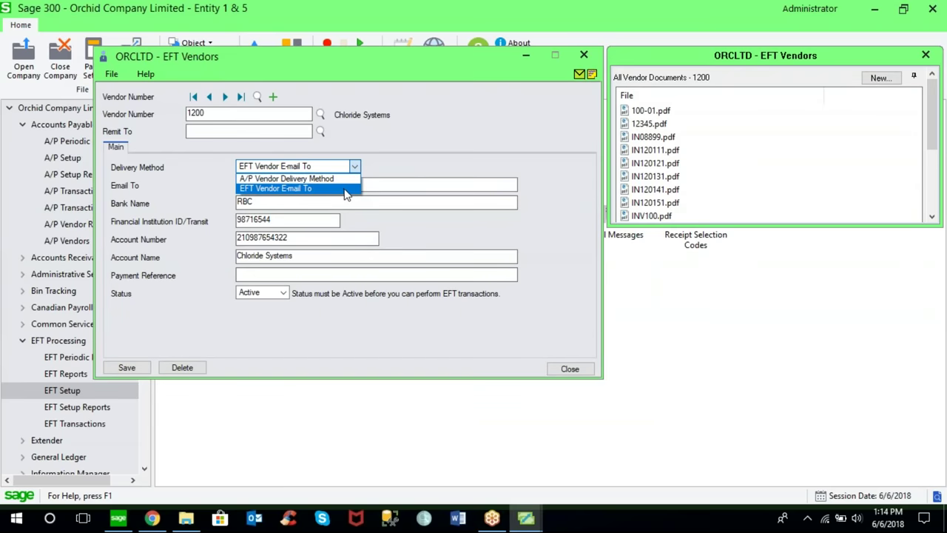
left_click(344, 189)
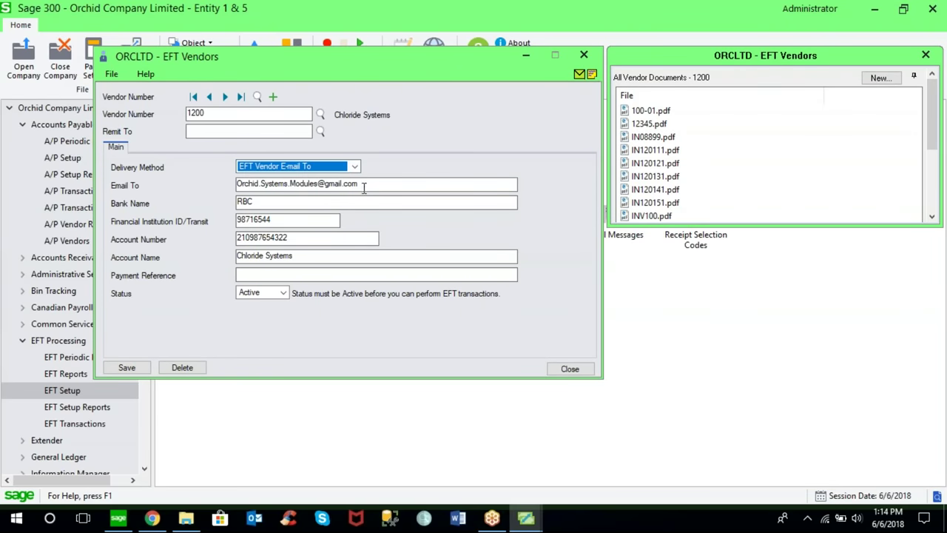
left_click_drag(370, 182, 208, 175)
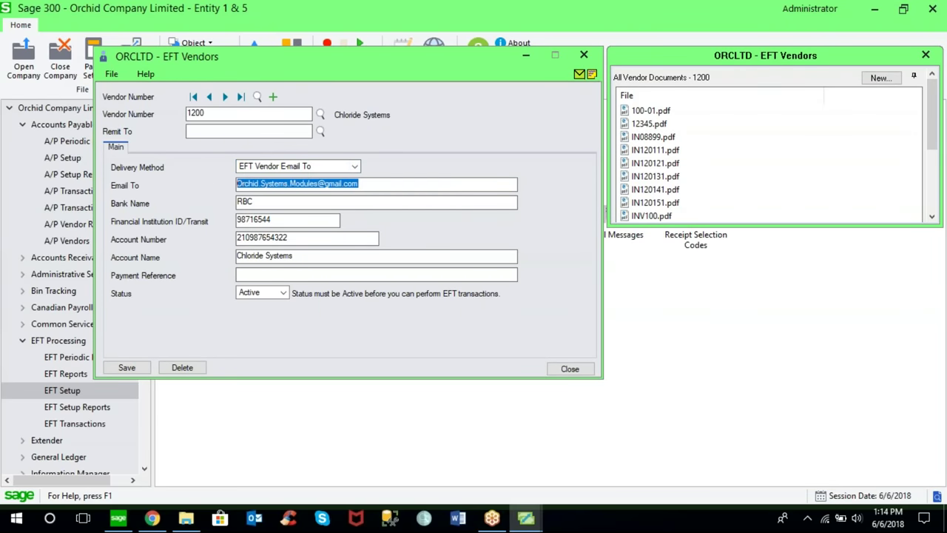
left_click(355, 169)
left_click(342, 179)
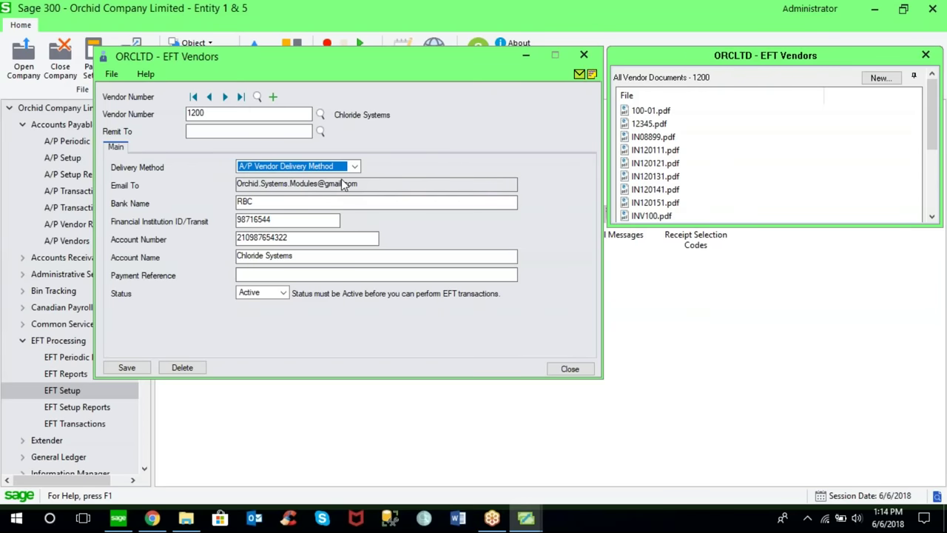
Step: Open the Chloride Systems record in A/P Vendors and review its processing delivery method choices, keeping E-mail
left_click(74, 240)
double_click(284, 225)
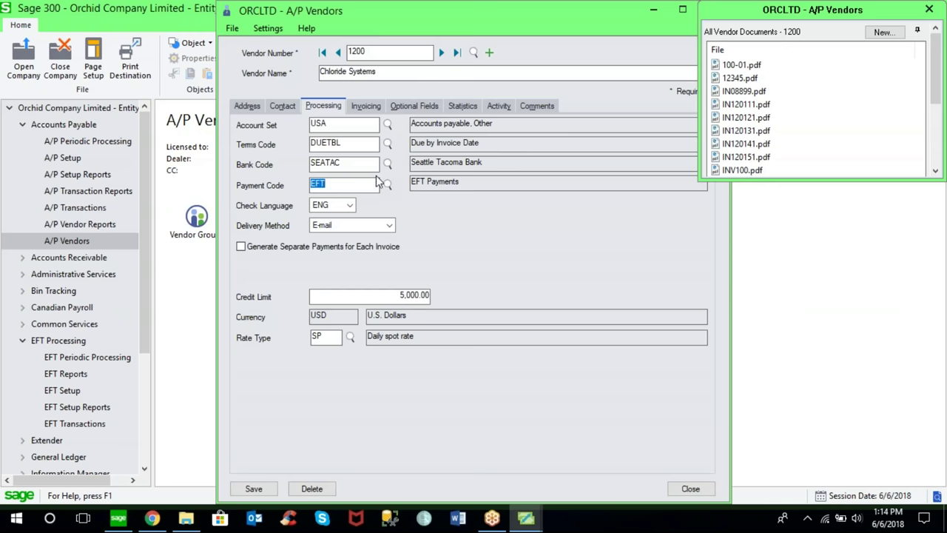
left_click(388, 228)
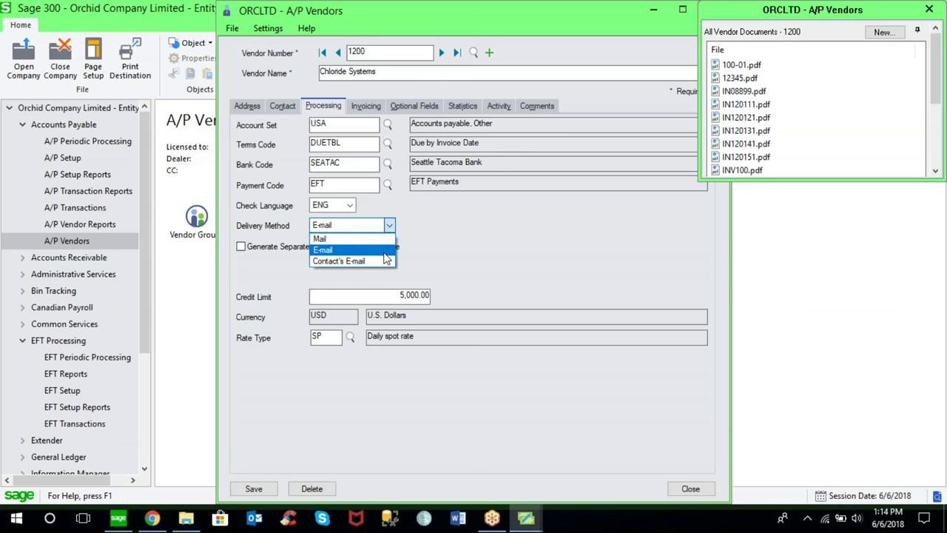
left_click(385, 252)
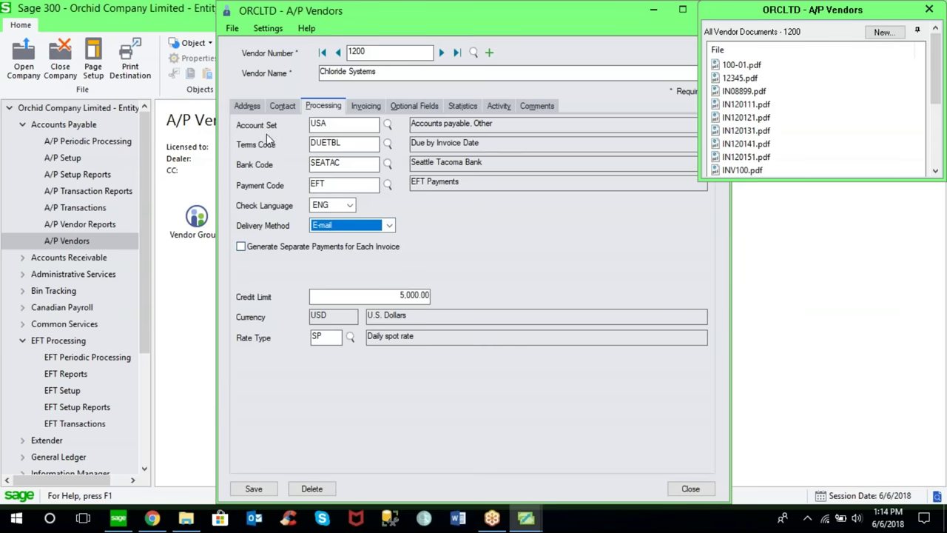
Step: Examine the e-mail fields in the A/P vendor's address details and contact details
left_click(251, 106)
left_click_drag(441, 369, 295, 368)
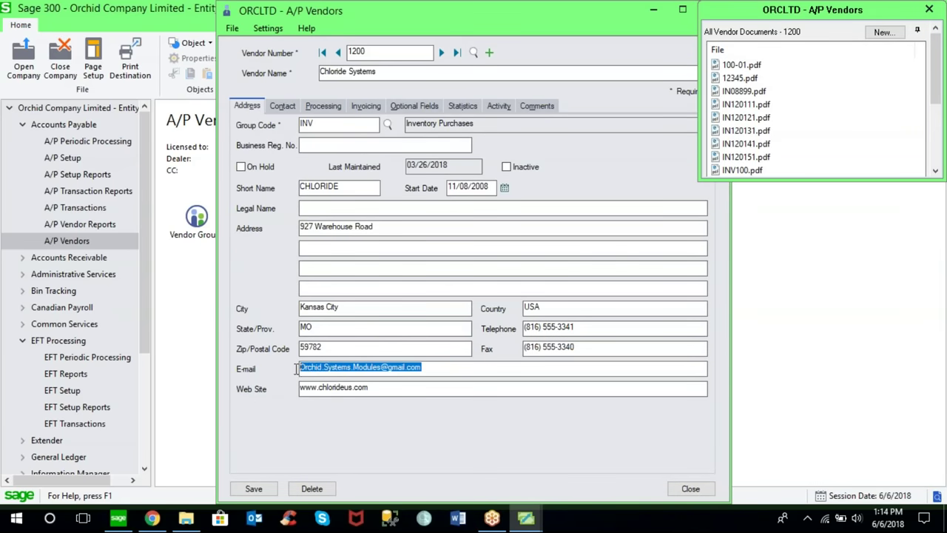
left_click(282, 108)
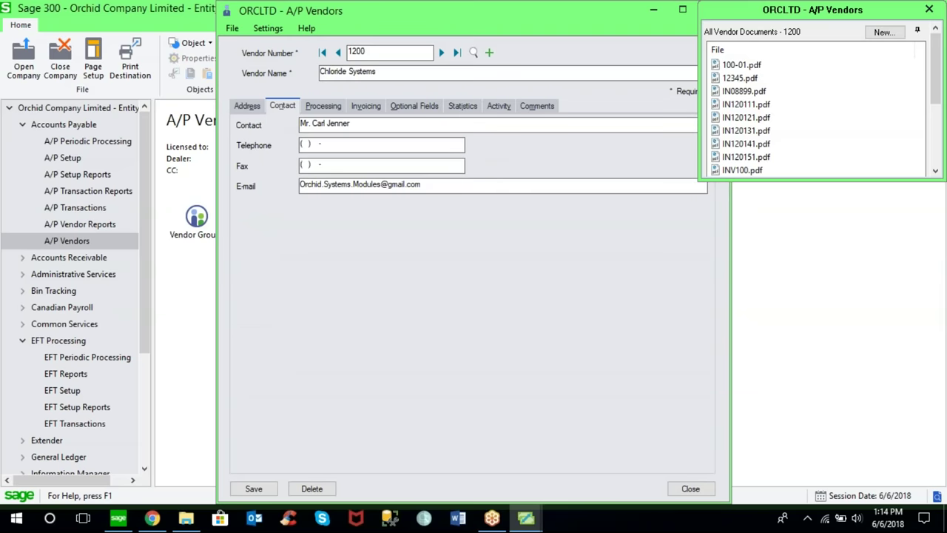
left_click_drag(429, 184, 281, 186)
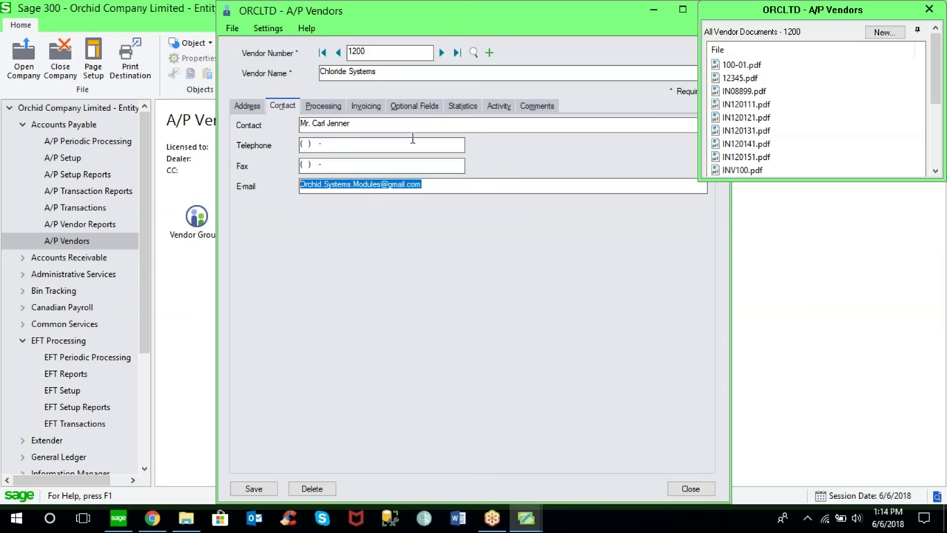
Step: Return to the EFT Vendors record for Chloride Systems and examine its financial institution ID/transit field
left_click(526, 518)
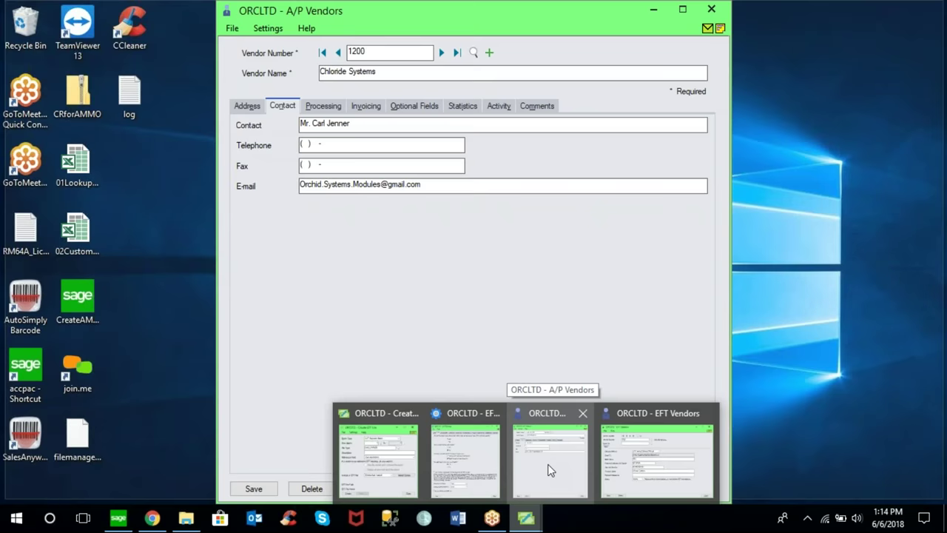
mouse_move(646, 469)
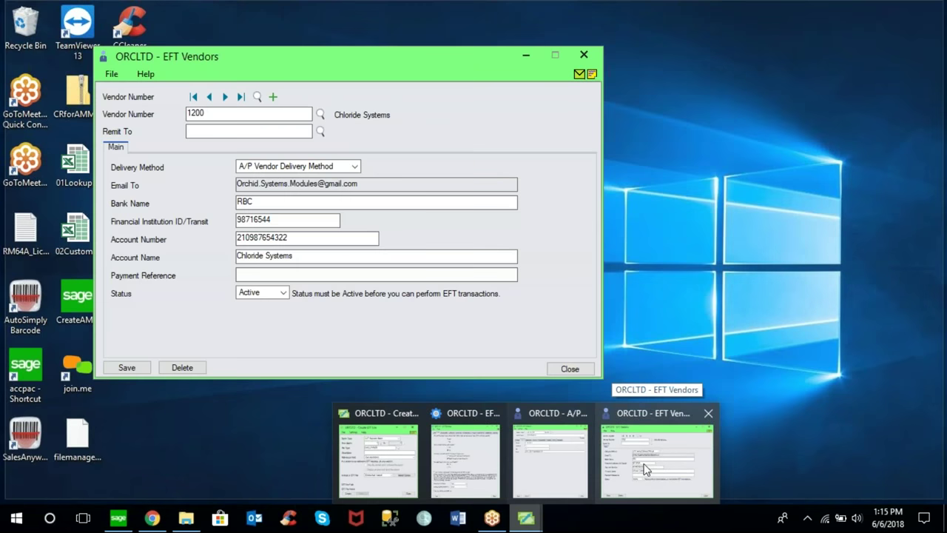
left_click(646, 469)
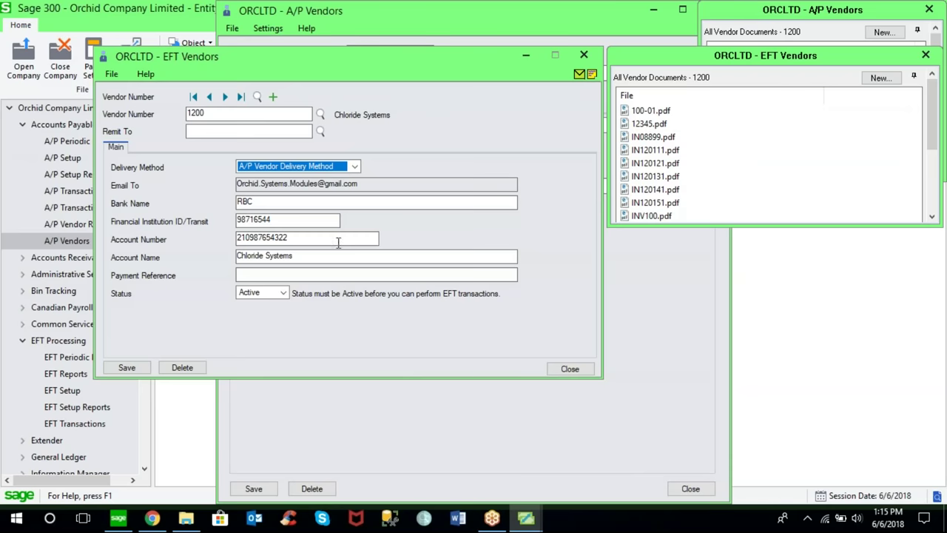
left_click_drag(305, 219, 222, 221)
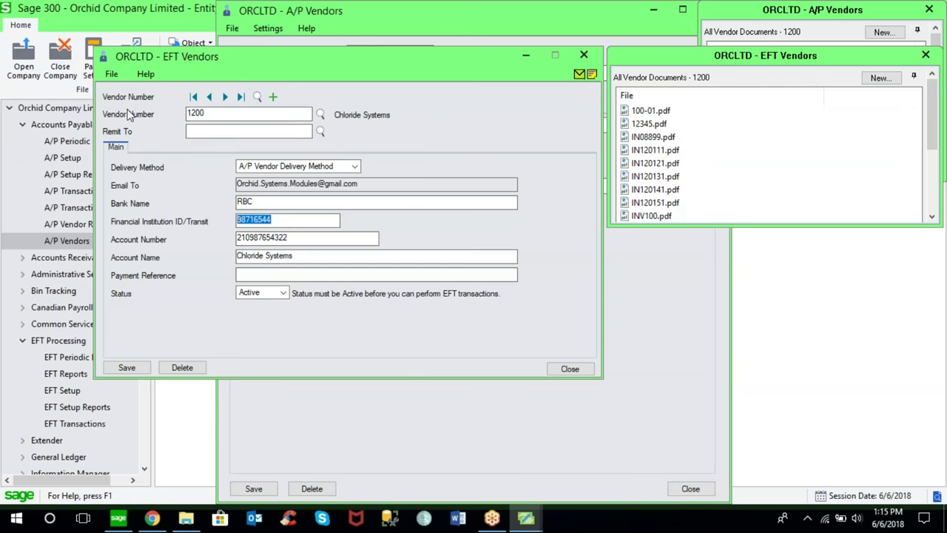
Step: Check the import and export commands for EFT vendors and browse the vendor finder, leaving without selecting another vendor
left_click(111, 74)
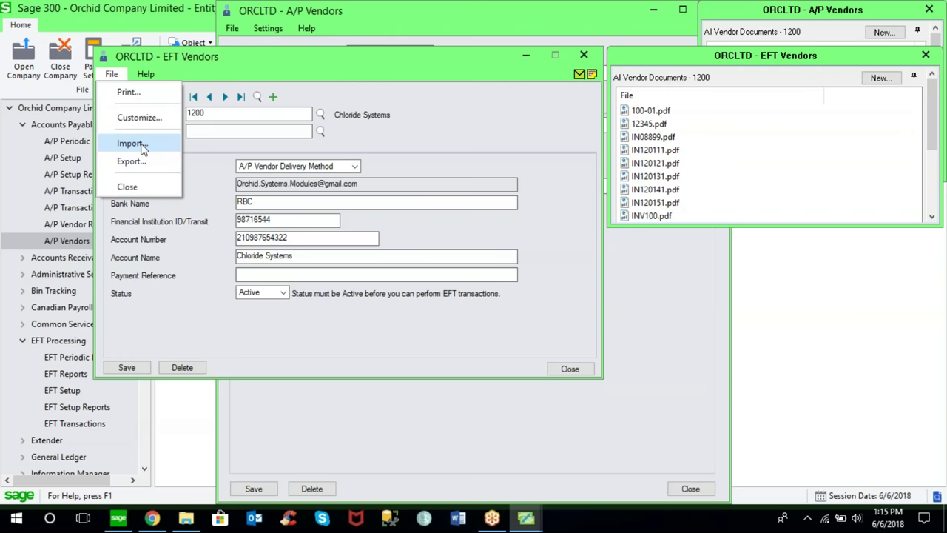
left_click(364, 138)
left_click(321, 114)
left_click(320, 115)
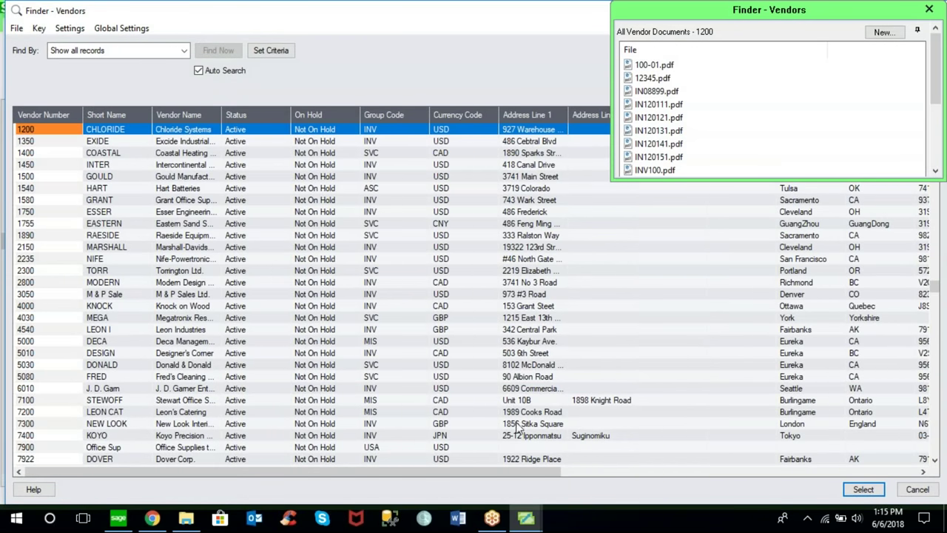
left_click(917, 489)
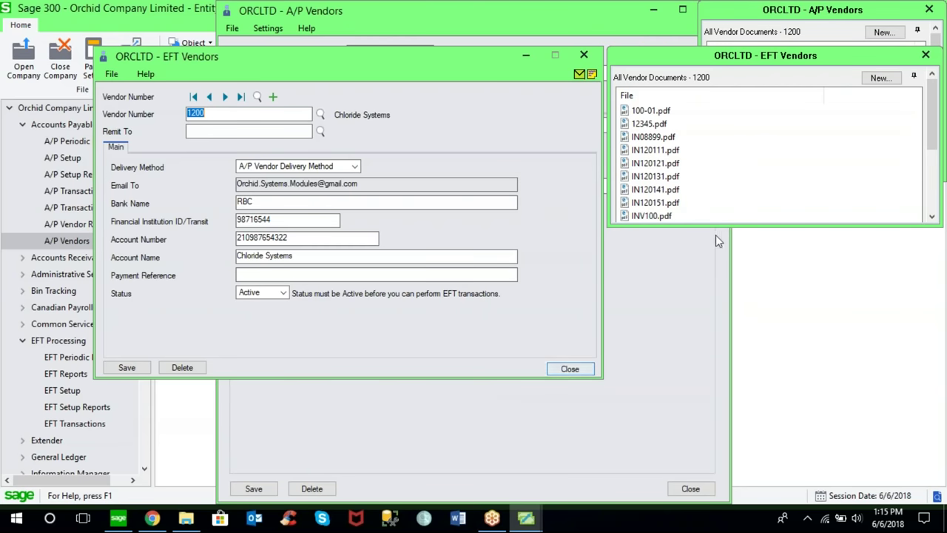
Step: Close the EFT Vendors record without saving its changes, and close the A/P Vendors form
mouse_move(744, 111)
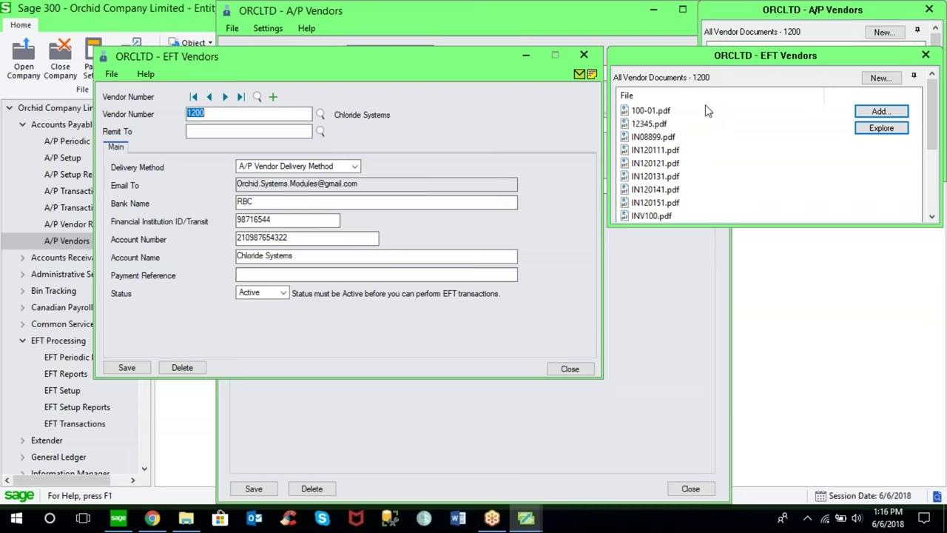
left_click(584, 55)
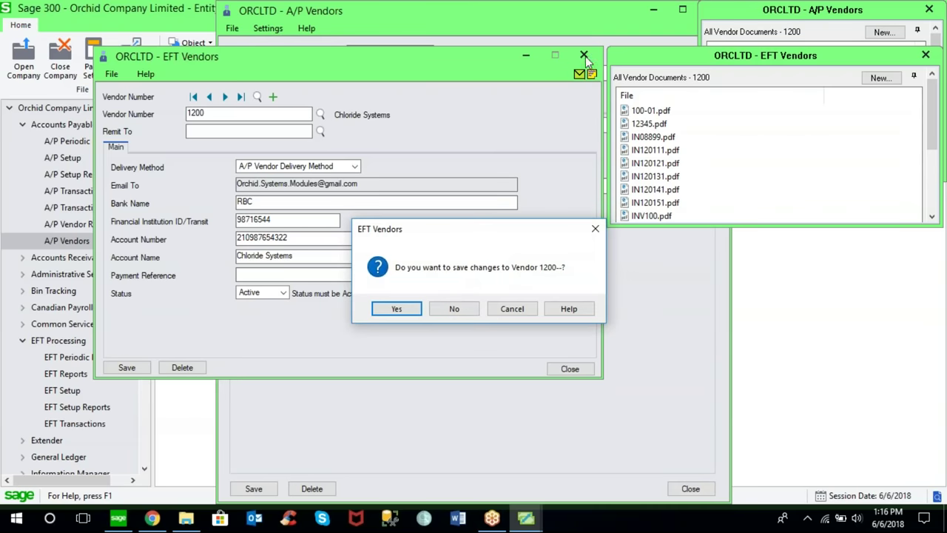
left_click(454, 309)
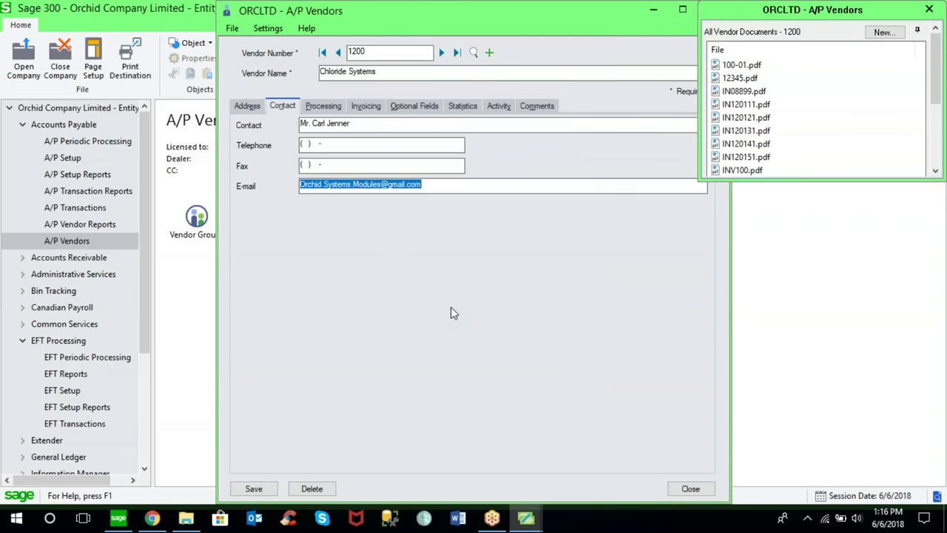
left_click(884, 32)
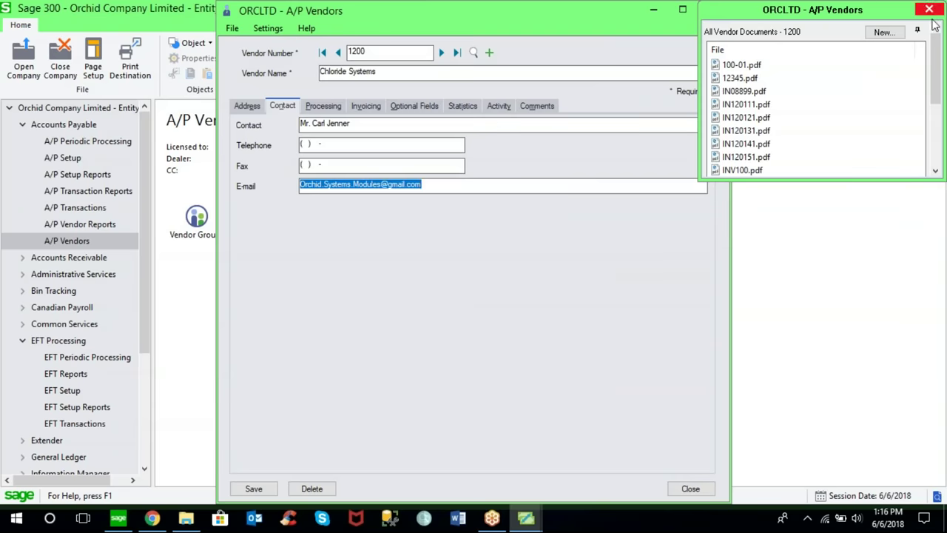
left_click(690, 489)
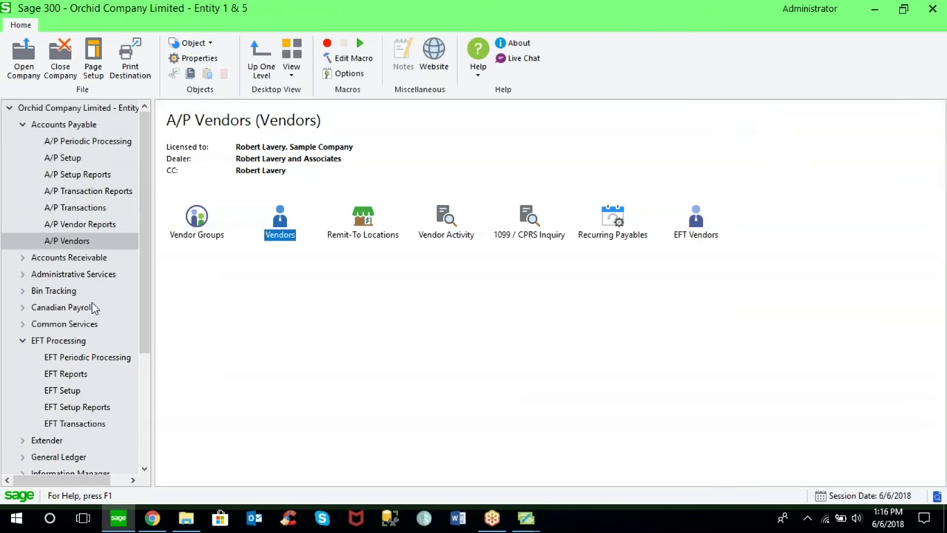
Step: Open the EFT E-mail Messages from EFT Setup and display the EFTPAYMENT message
left_click(66, 393)
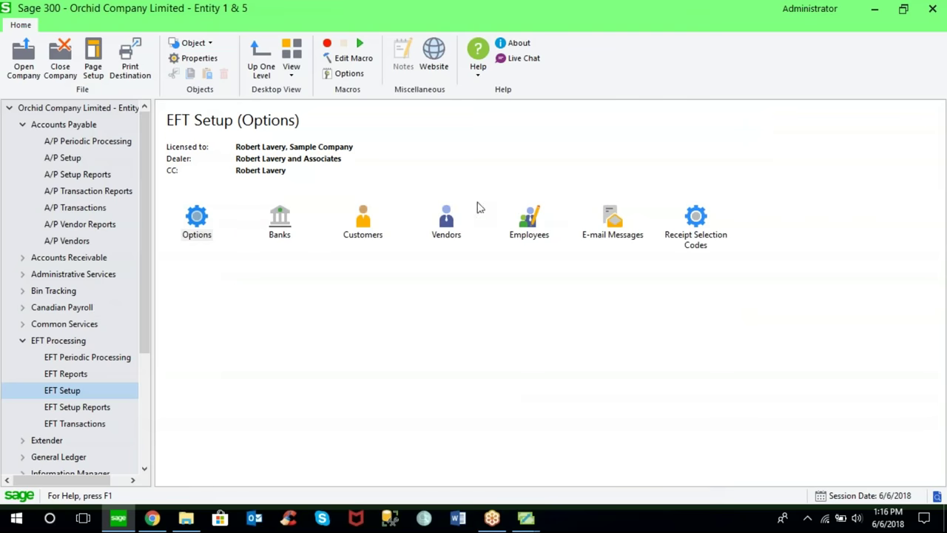
left_click(613, 219)
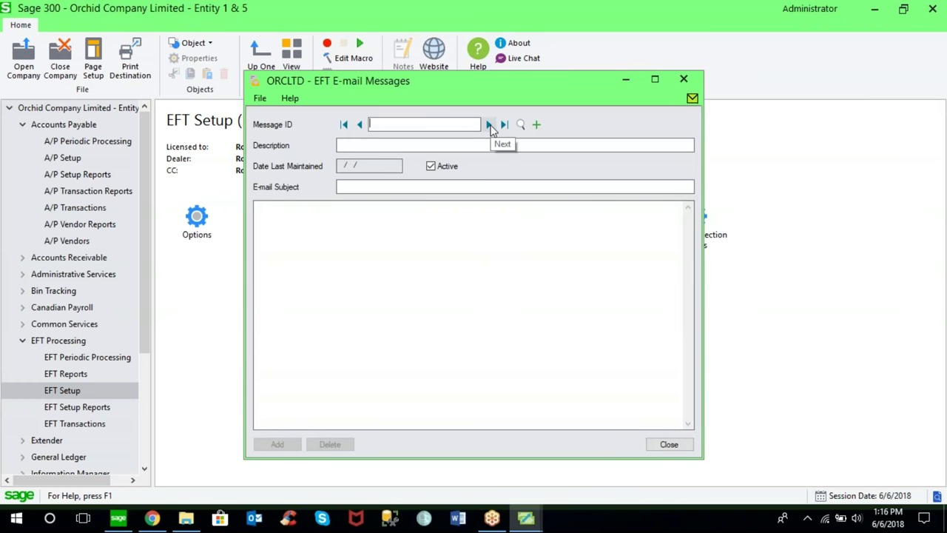
left_click(489, 125)
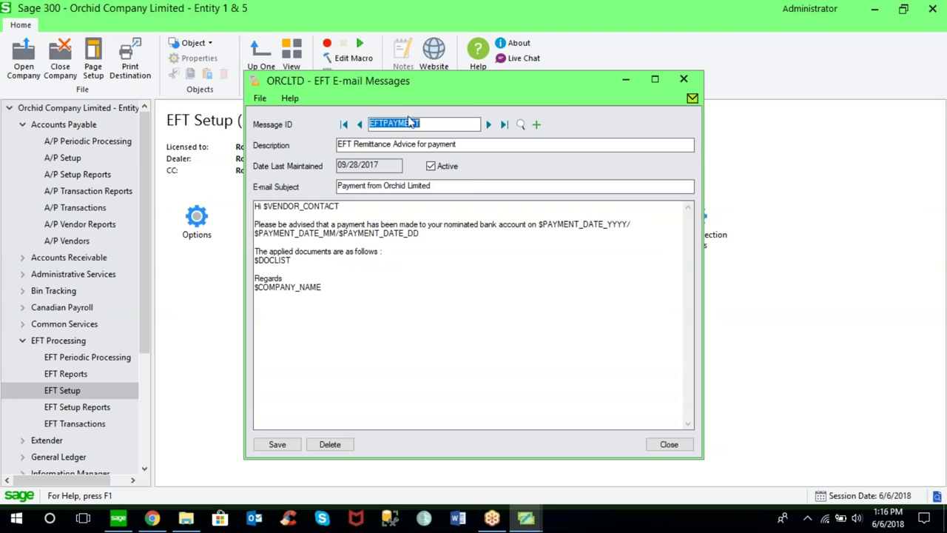
Step: Examine the EFTPAYMENT message body and its variables, such as $VENDOR_CONTACT and $DOCLIST, and close the message form
left_click_drag(260, 207, 357, 291)
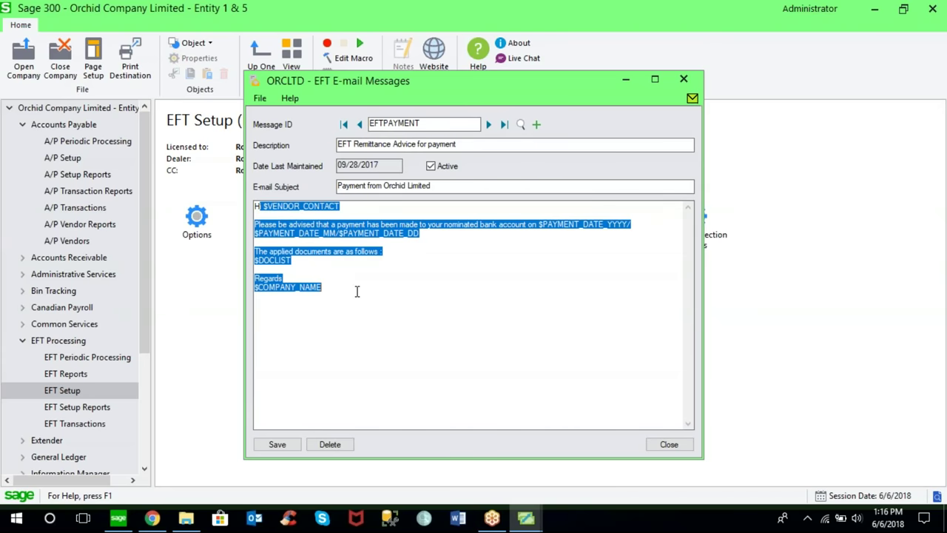
left_click(360, 277)
left_click(299, 261)
left_click_drag(299, 260, 313, 233)
left_click(250, 265)
left_click(283, 239)
left_click(331, 207)
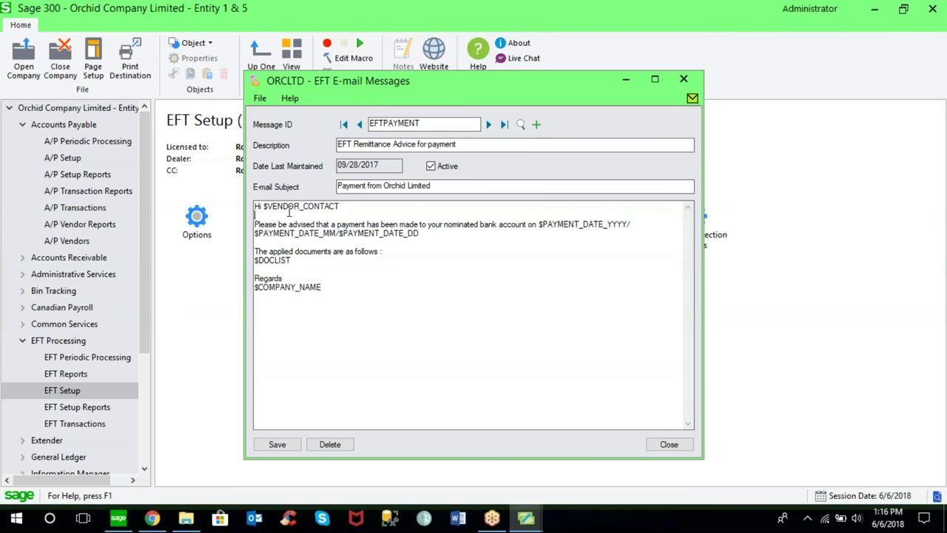
left_click(284, 211, "shift")
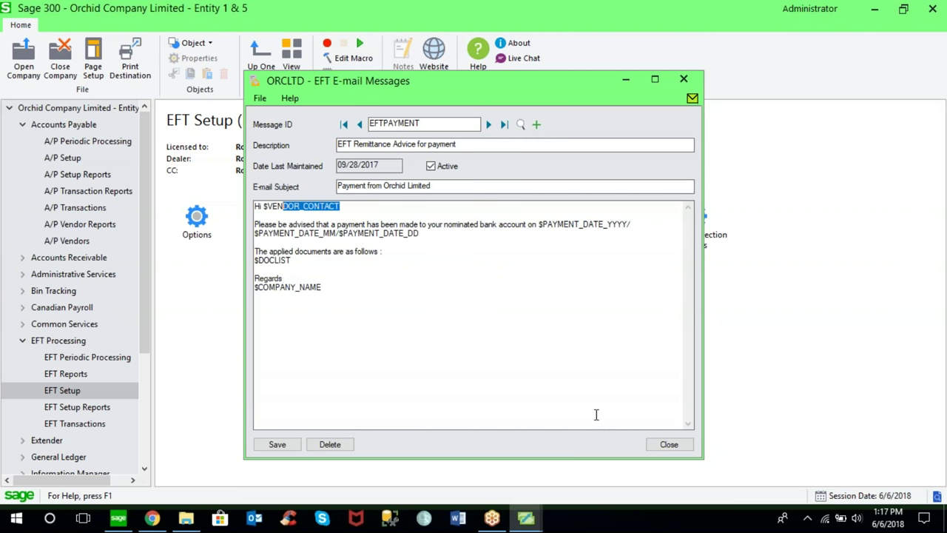
left_click(669, 445)
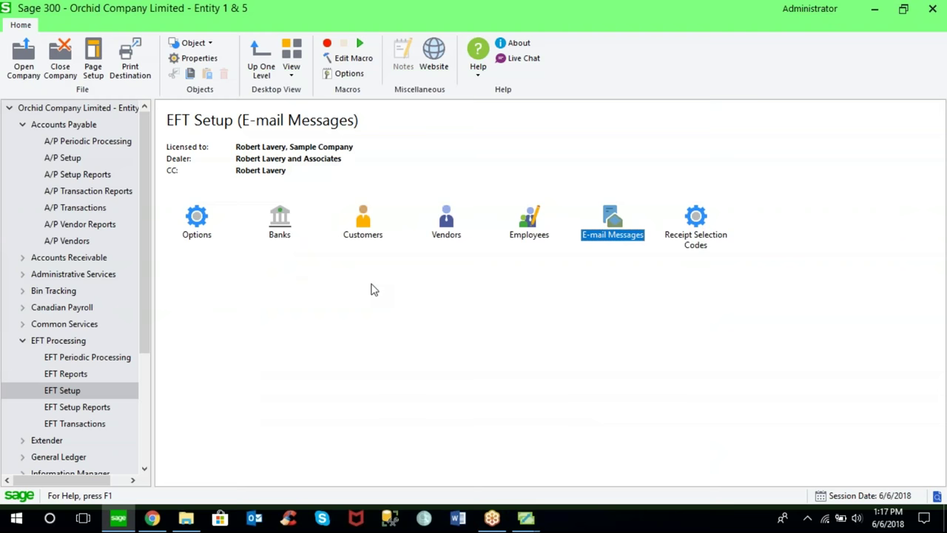
Step: Open the A/P e-mail settings in EFT Options and examine the e-mail user and BCC fields
double_click(193, 222)
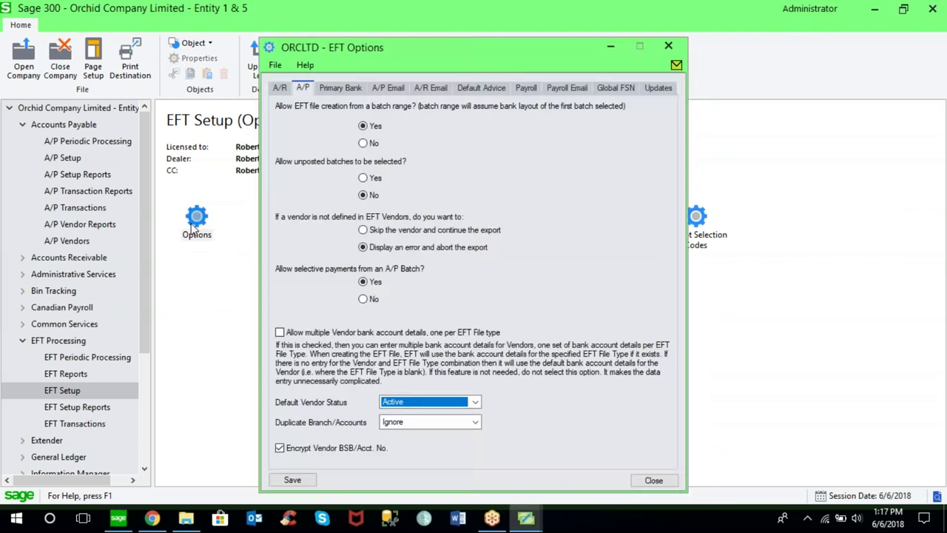
left_click(390, 87)
left_click_drag(510, 129, 370, 128)
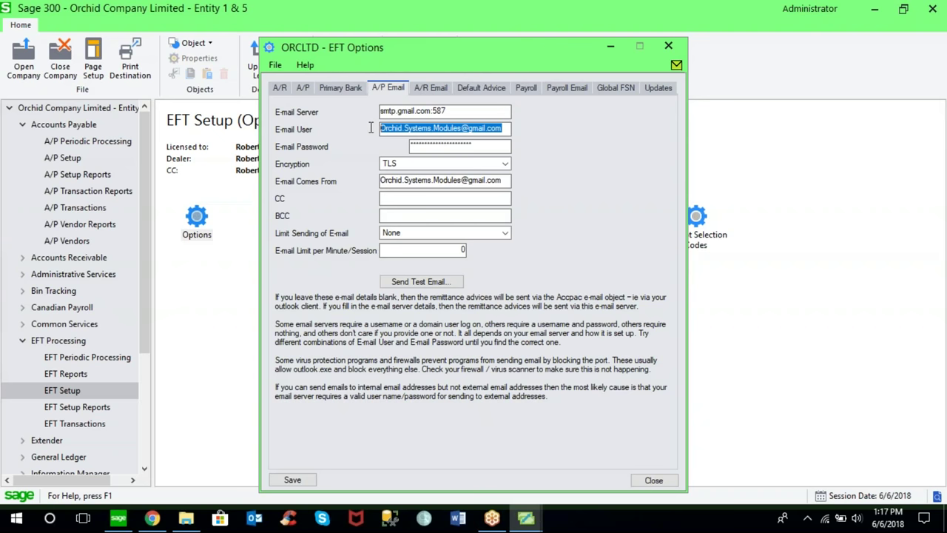
left_click(397, 217)
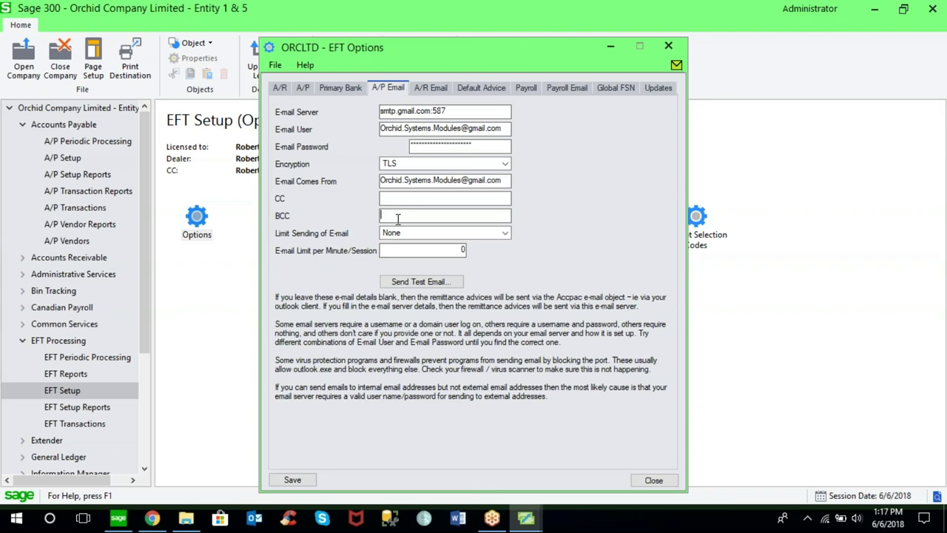
Step: Examine the e-mail server field, the A/R and payroll e-mail settings and the default advice reports, and close EFT Options
left_click_drag(462, 112, 376, 113)
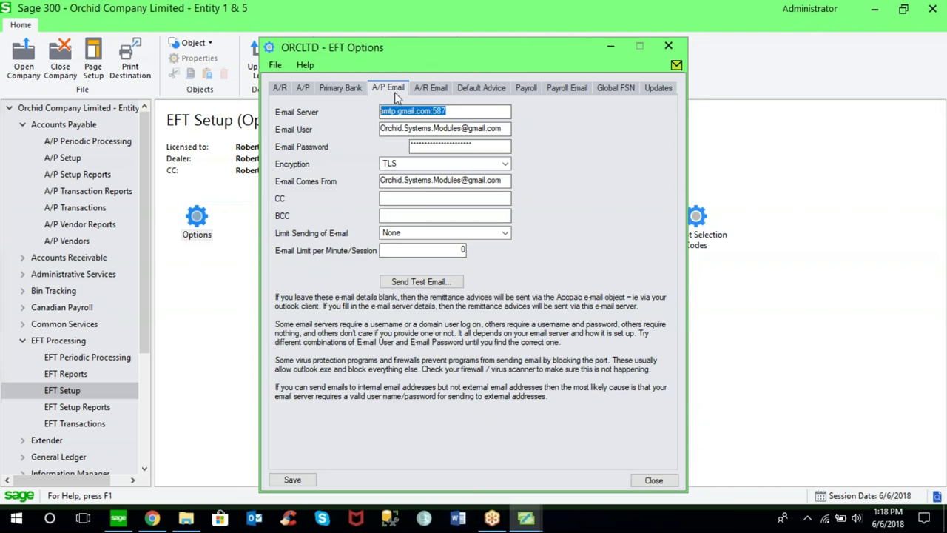
left_click(429, 88)
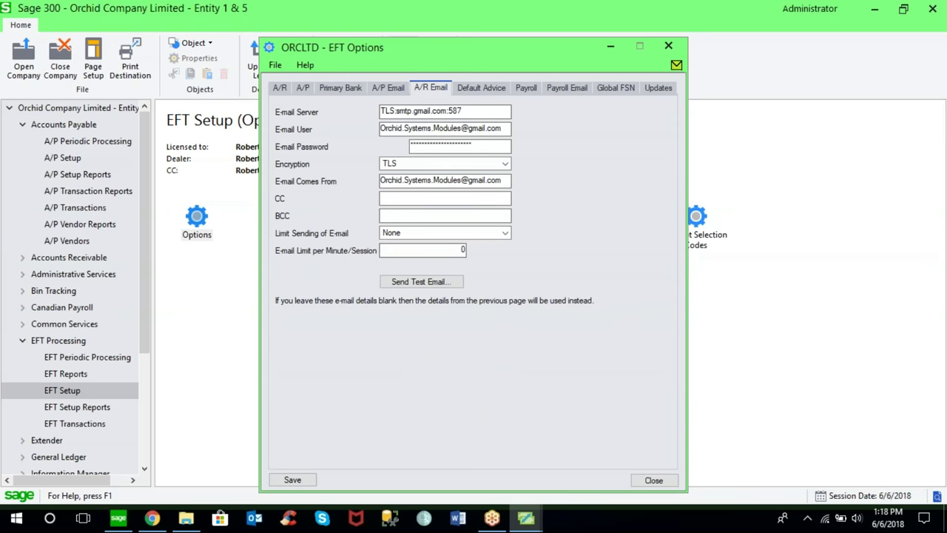
left_click(563, 90)
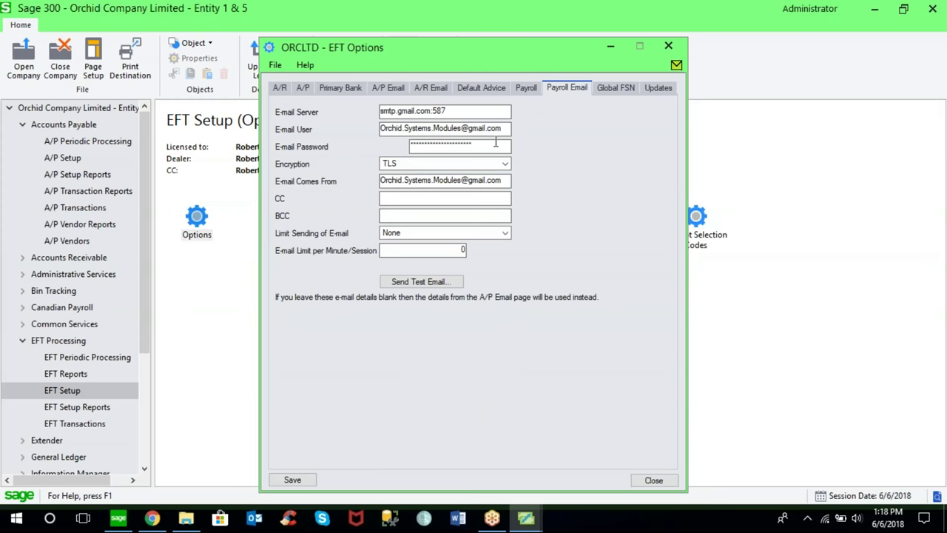
left_click(484, 91)
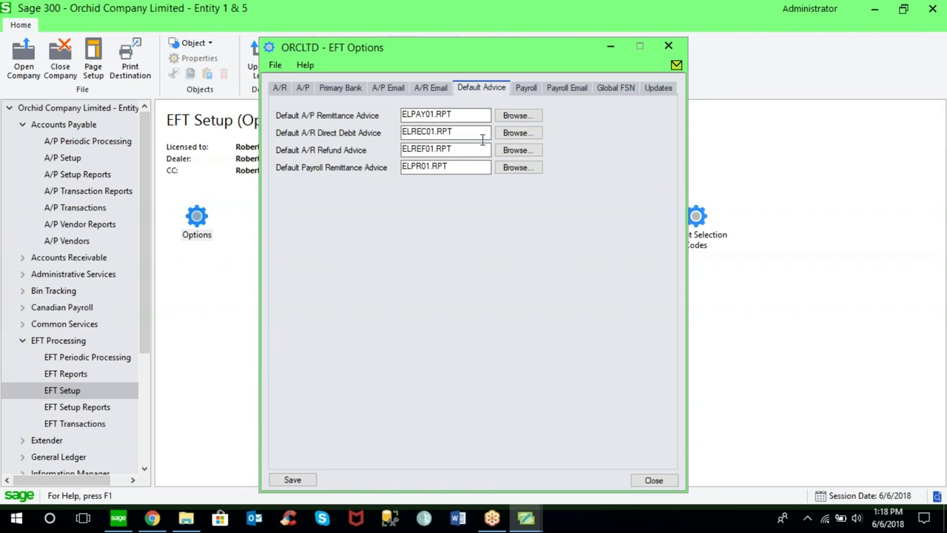
left_click(639, 475)
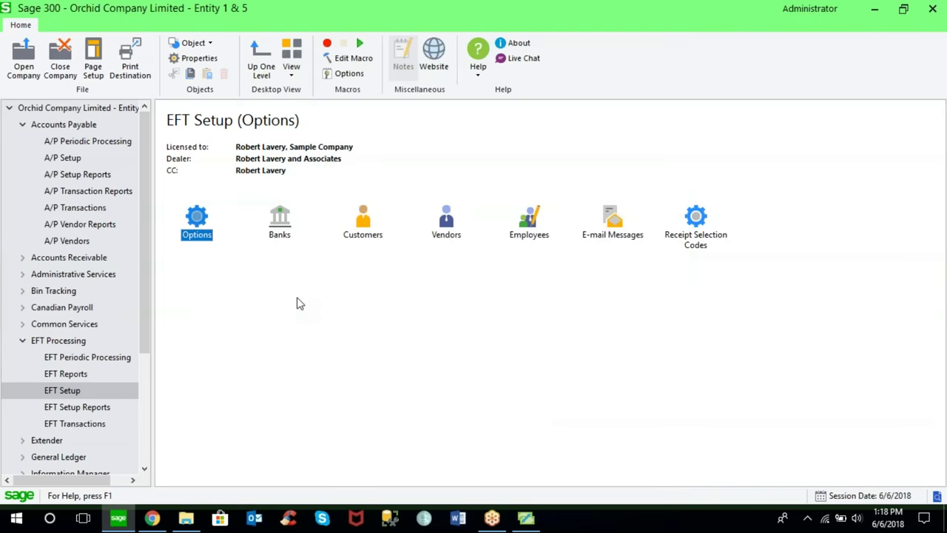
Step: Open Print Advices from EFT Reports with the delivery method set to Print Destination
left_click(74, 375)
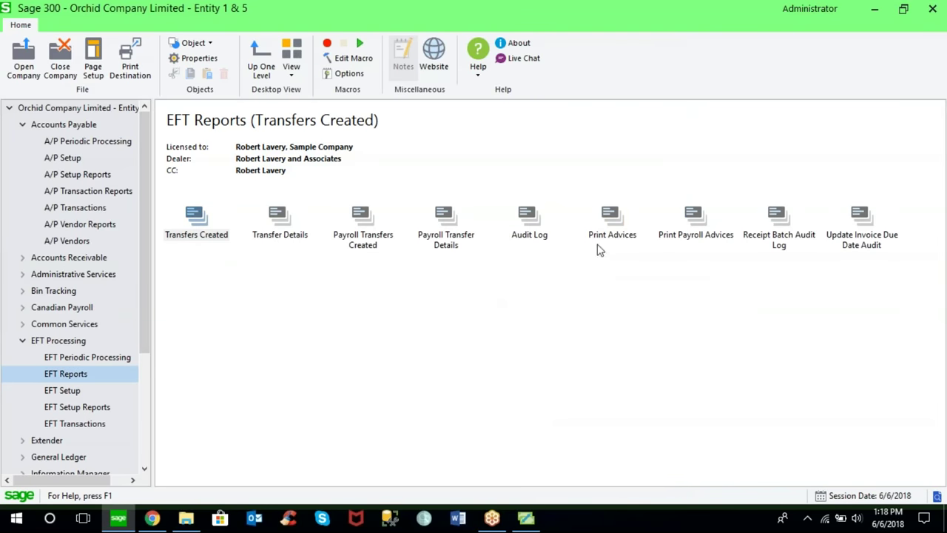
left_click(614, 224)
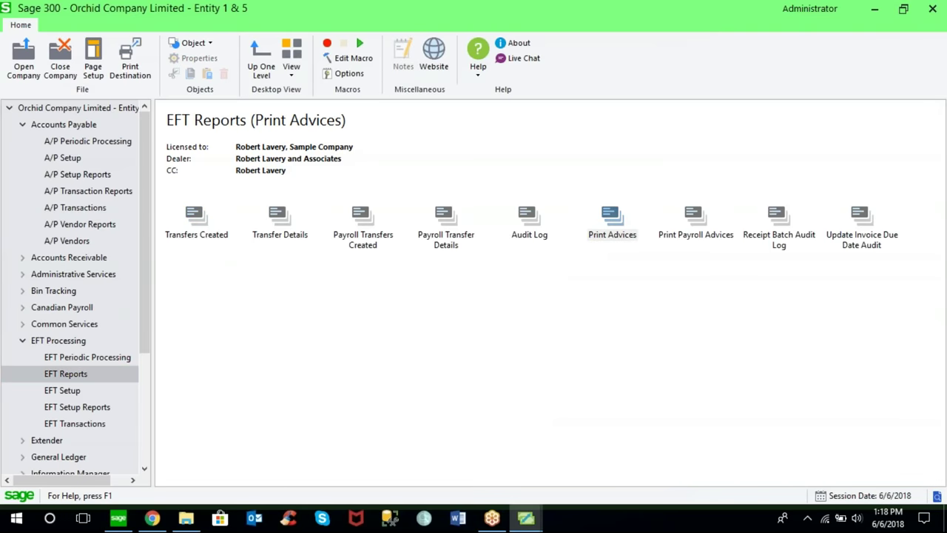
left_click(465, 200)
left_click(451, 211)
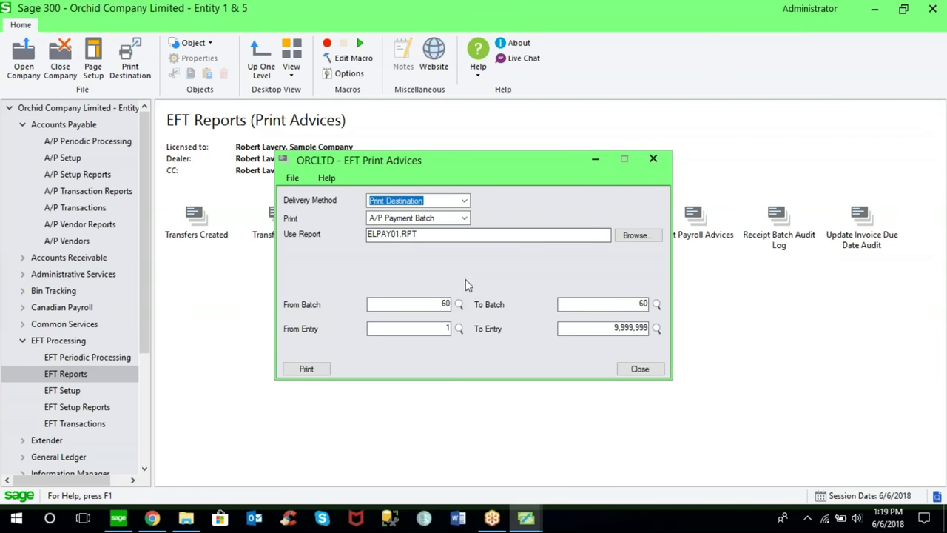
Step: Try the Vendor/Customer delivery method and look through the e-mail message IDs without selecting one
left_click(465, 200)
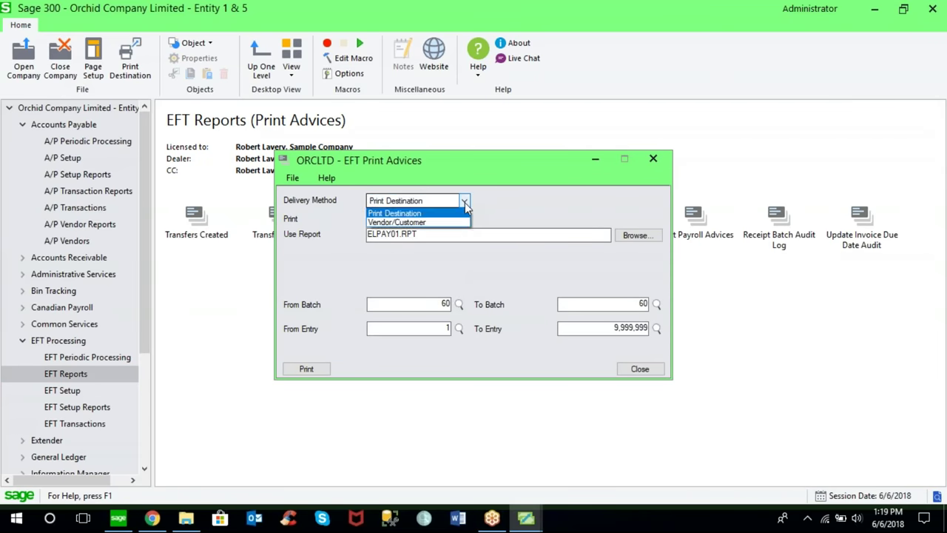
left_click(425, 223)
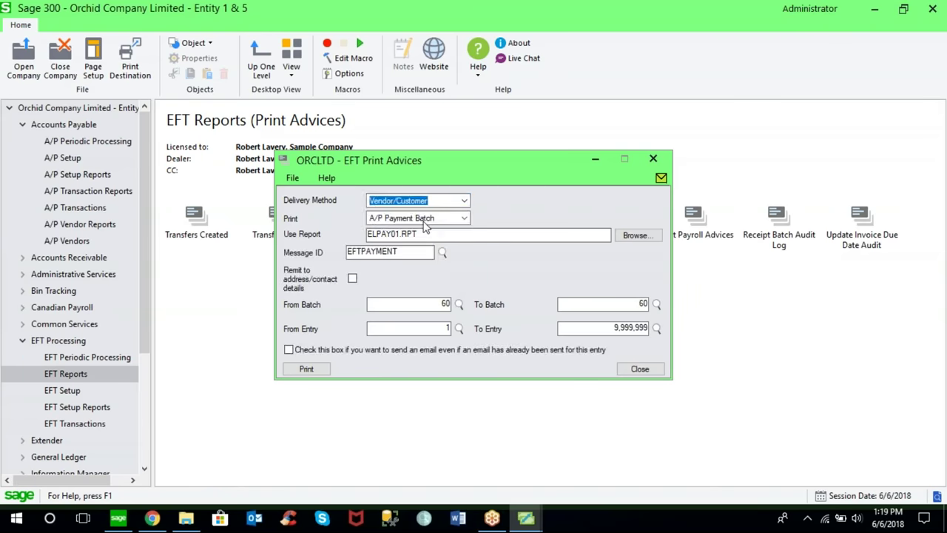
left_click(442, 252)
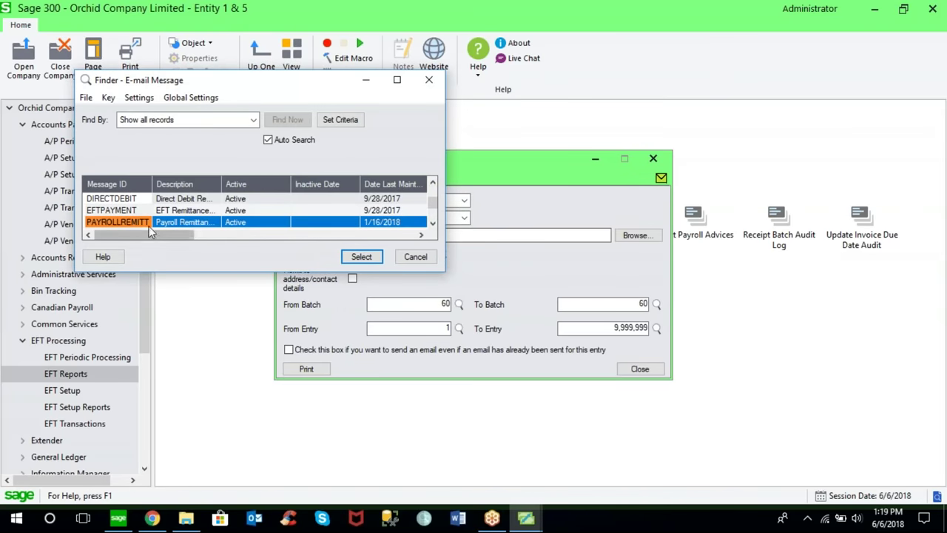
left_click(415, 256)
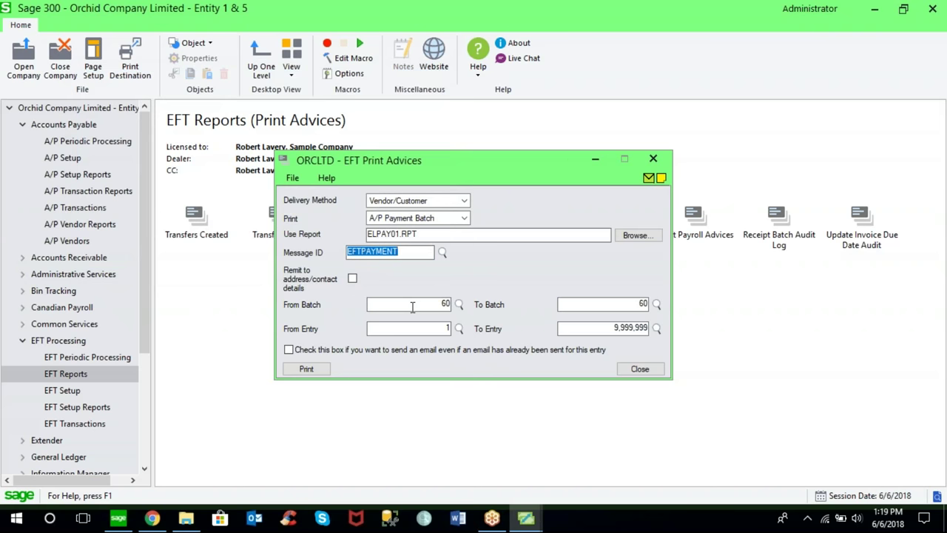
Step: Set the delivery method to Print Destination and print the advices for A/P payment batch 60 with ELPAY01.RPT
left_click(464, 201)
left_click(437, 209)
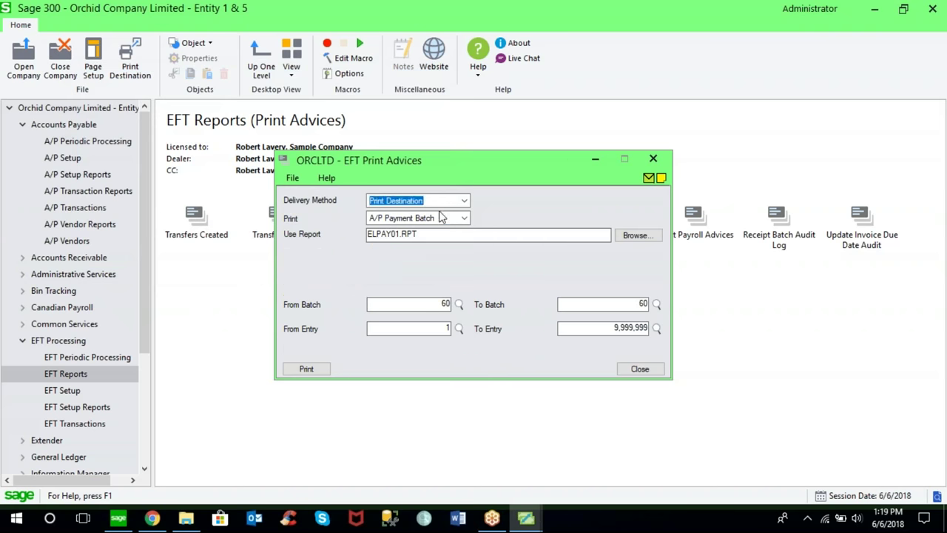
left_click(314, 368)
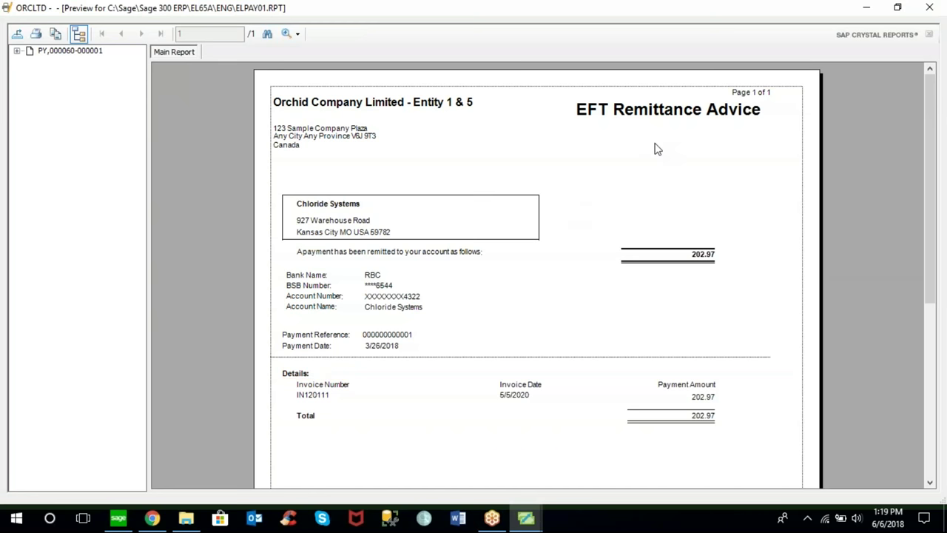
Step: Examine the vendor address, bank details and payment date on the EFT Remittance Advice, and close the preview and the Print Advices form
left_click(433, 222)
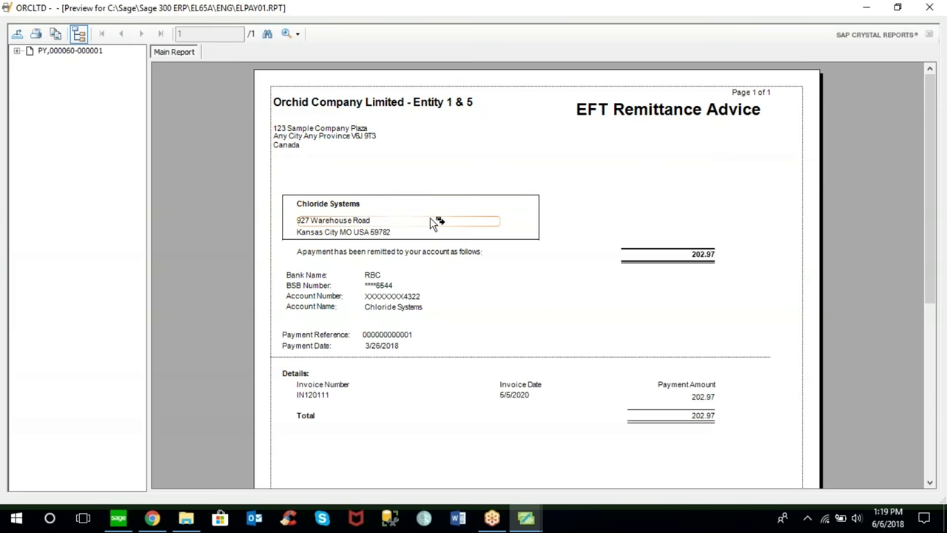
left_click(383, 274)
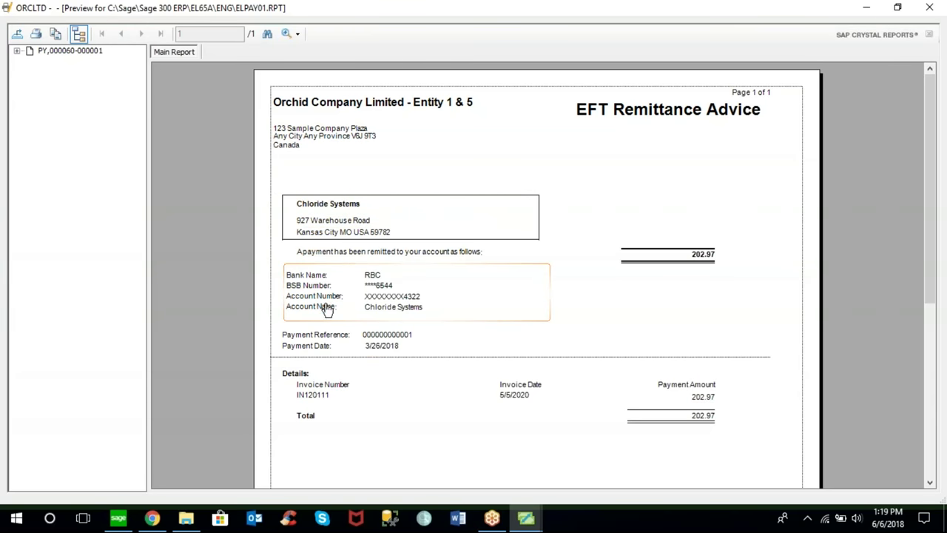
left_click(394, 347)
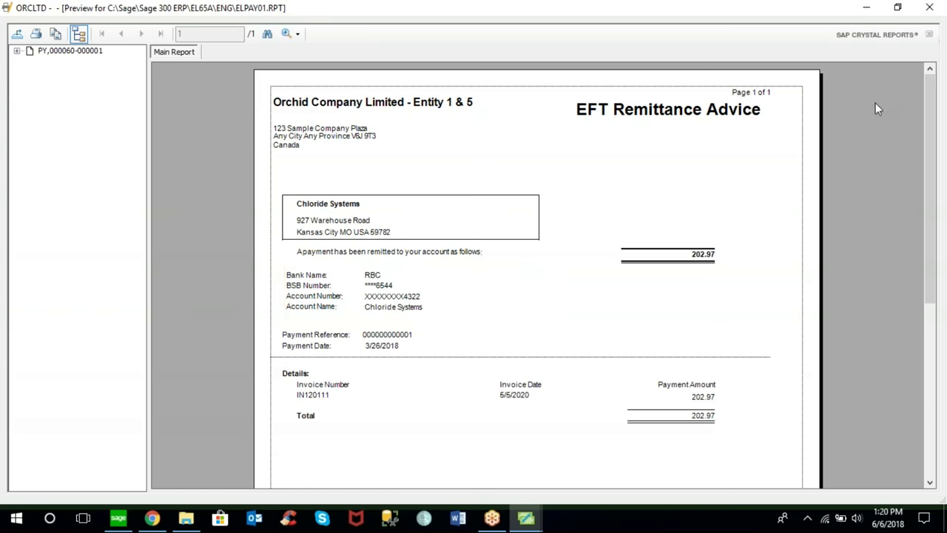
left_click(931, 10)
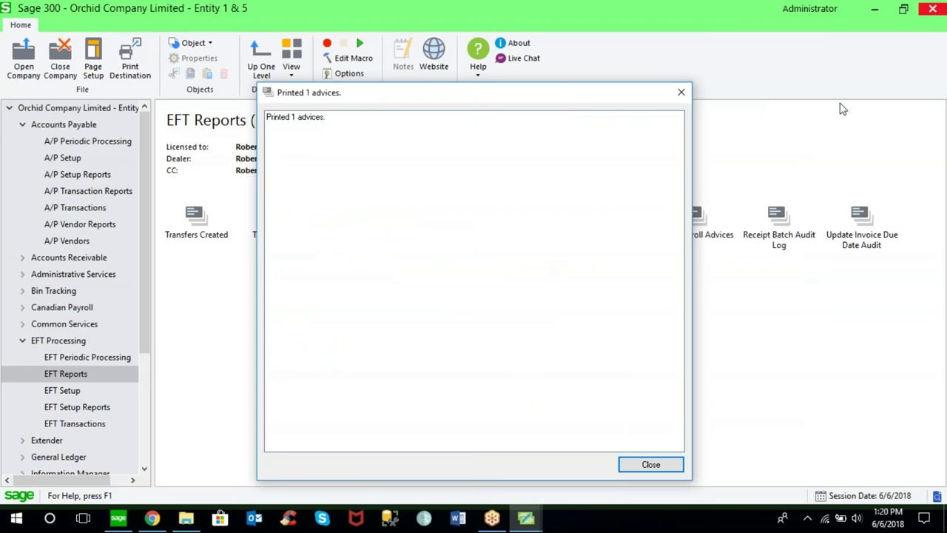
left_click(663, 467)
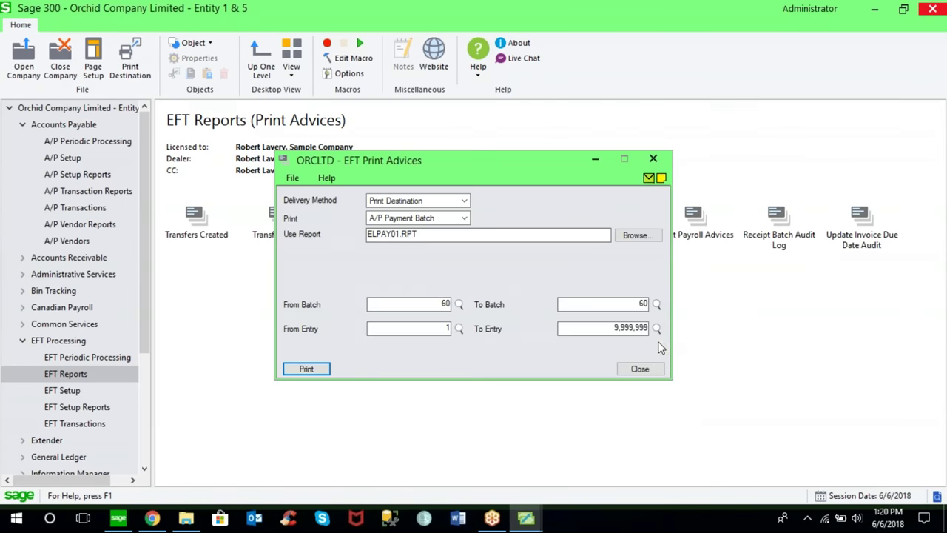
left_click(639, 369)
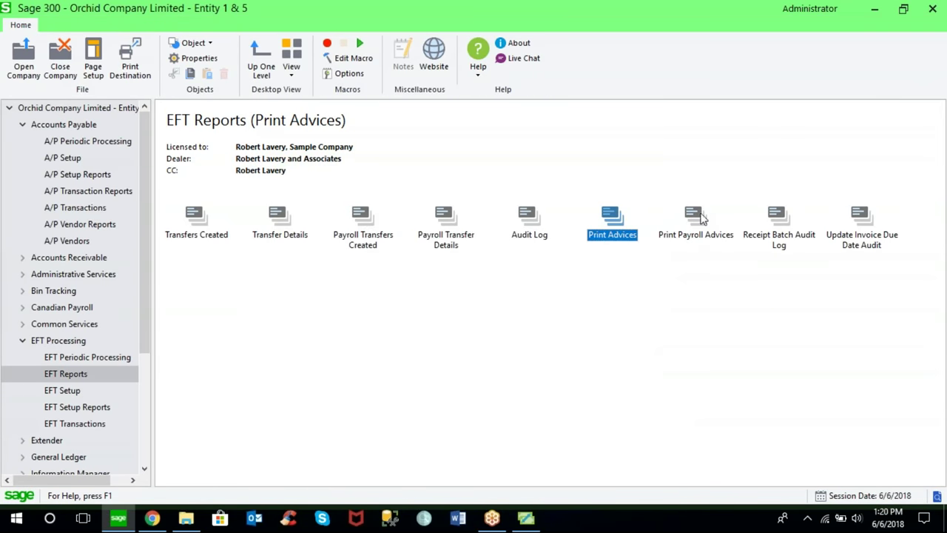
Step: Open Print Payroll Advices and print the advices to the print destination with ELPR01.RPT, up to pay period end date 12/31/2099
left_click(697, 219)
key("Return")
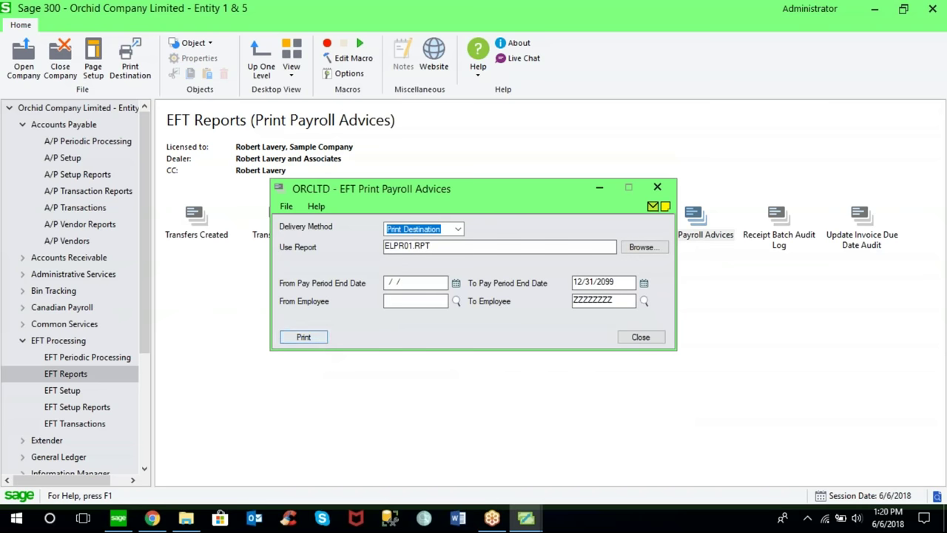
left_click(322, 338)
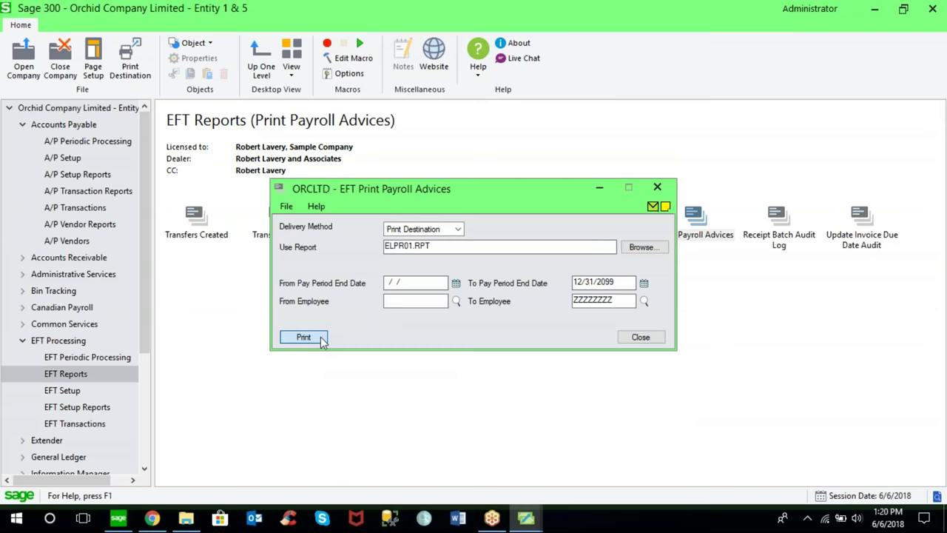
left_click(323, 339)
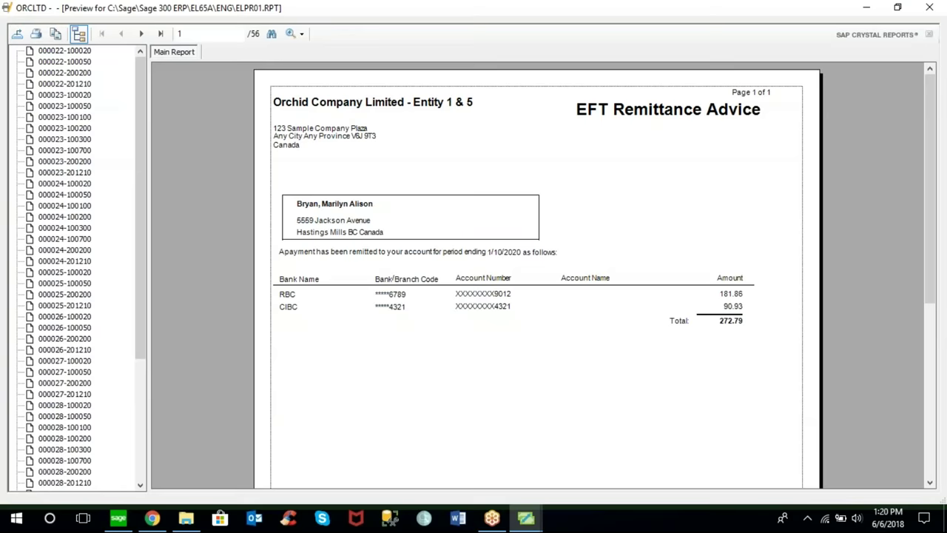
Step: Examine the bank lines on the payroll remittance advice, and close the preview and the Print Payroll Advices form
left_click(349, 308)
left_click(930, 9)
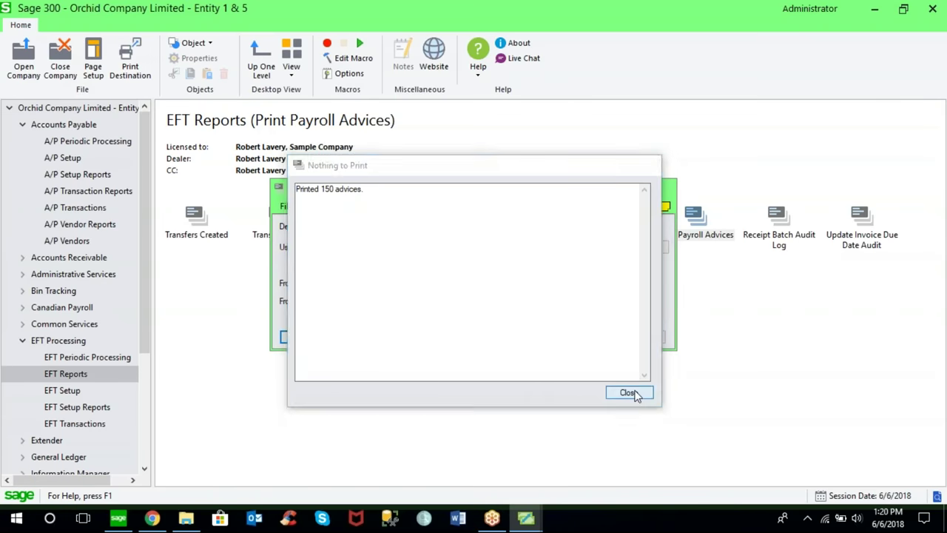
left_click(628, 393)
left_click(640, 337)
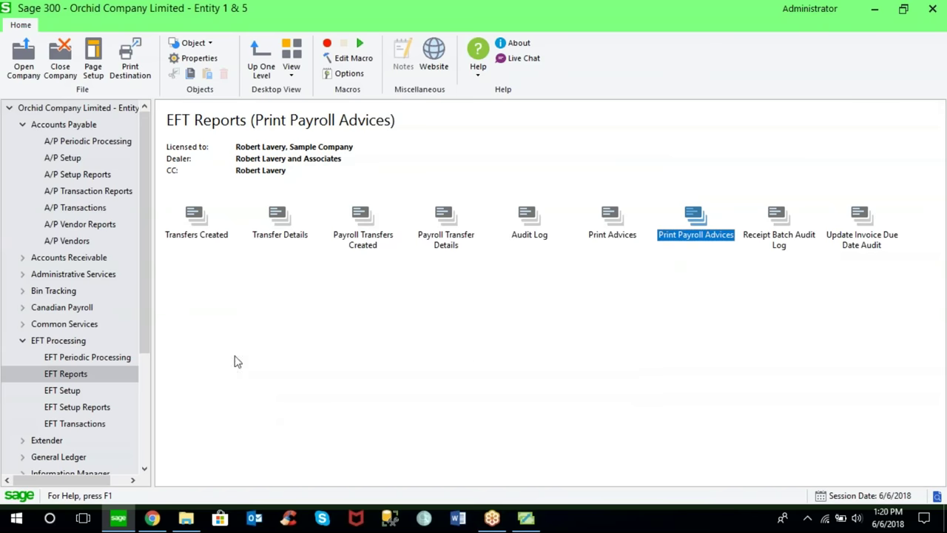
Step: Open EFT Customers from EFT Setup, view the Bargain Mart - San Diego record, and close the form with its notes window
left_click(74, 391)
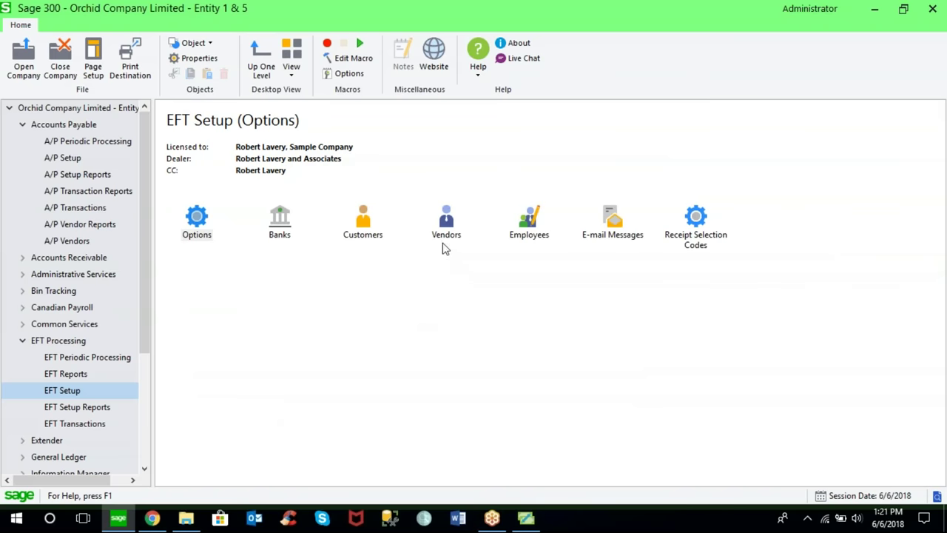
double_click(363, 226)
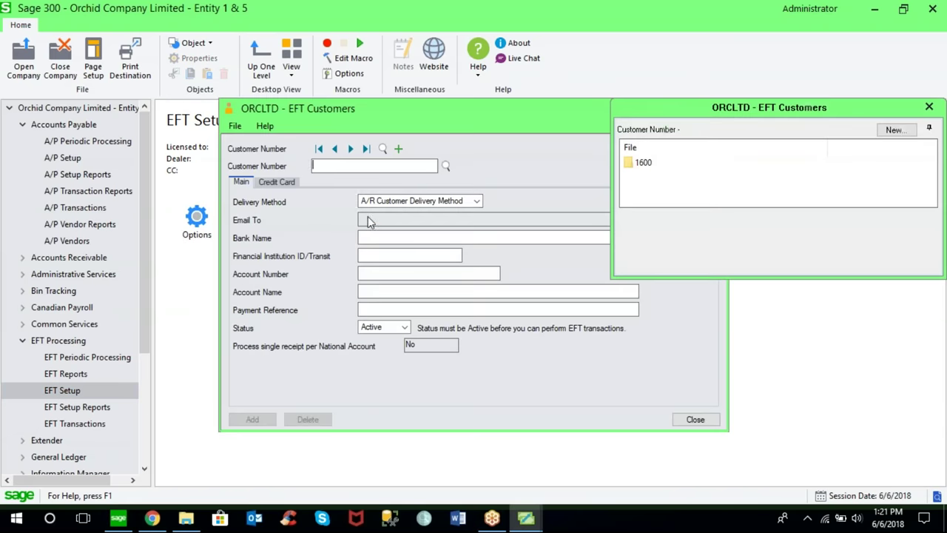
left_click(351, 148)
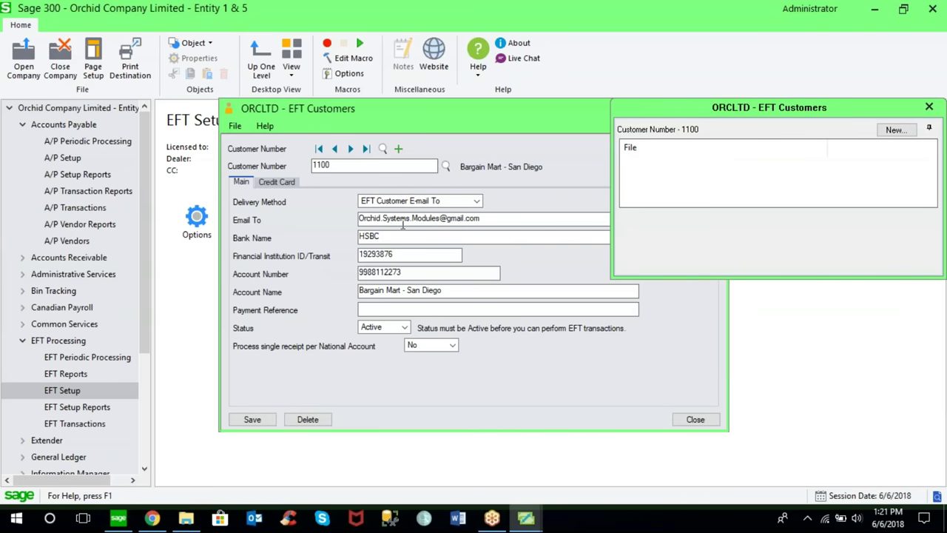
left_click(929, 107)
left_click(697, 419)
Step: Open EFT Employees, examine the first employee's calculation type, percent/amount, bank and account columns, and close the form
double_click(543, 238)
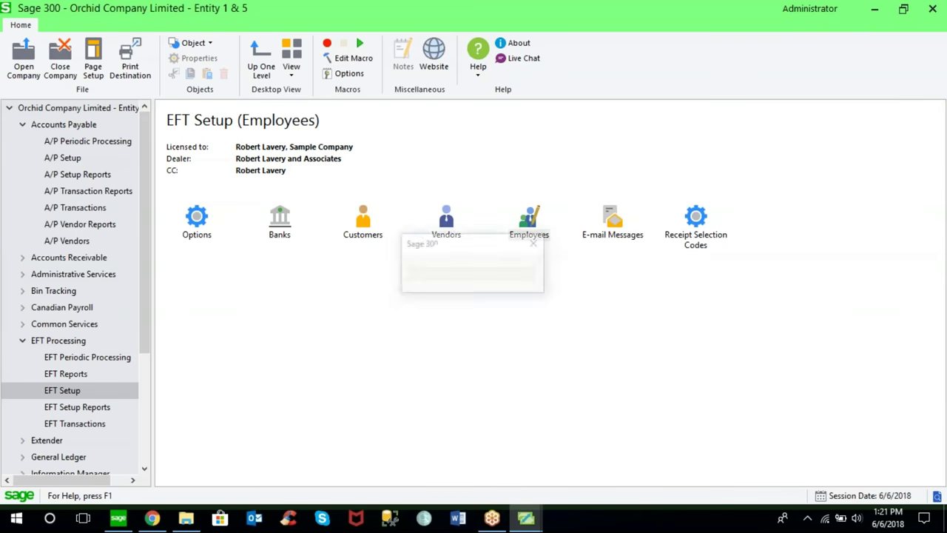
left_click(481, 190)
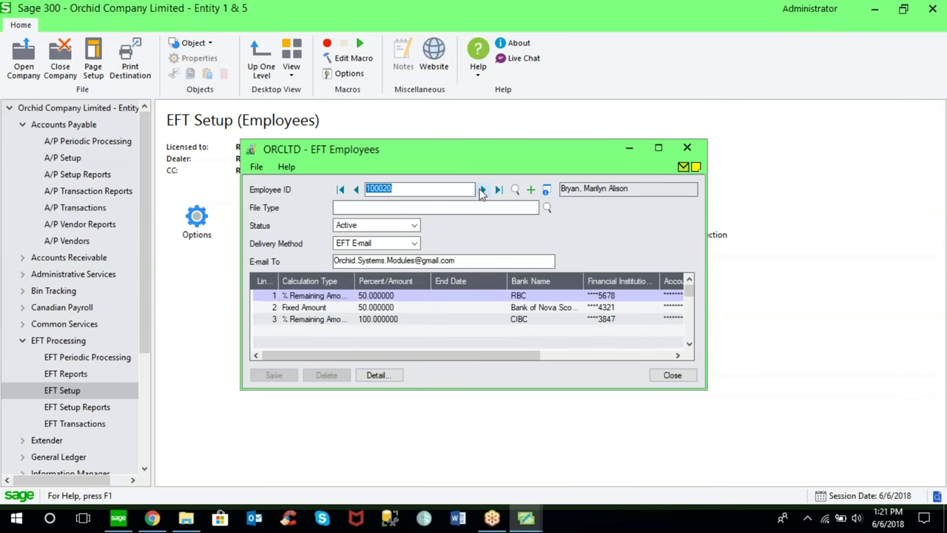
left_click(404, 297)
left_click(398, 308)
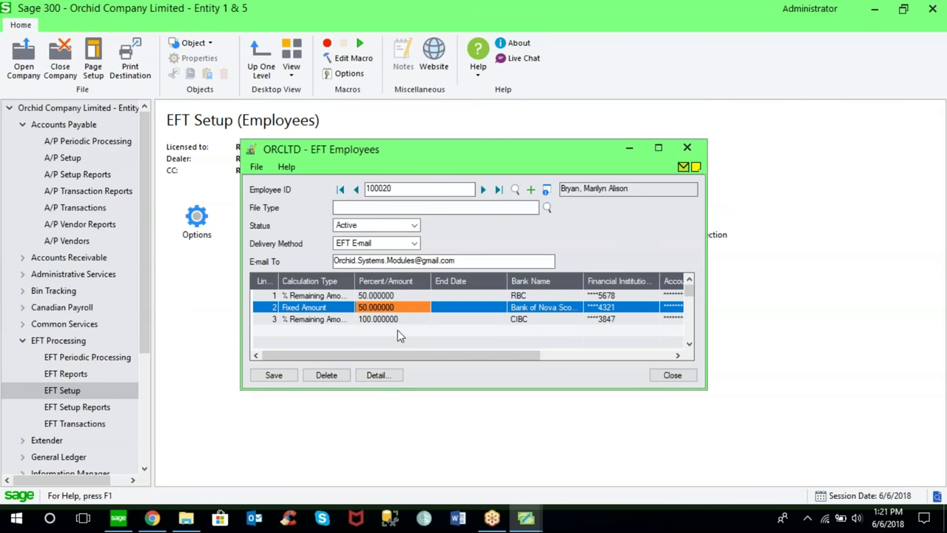
left_click_drag(399, 354, 564, 361)
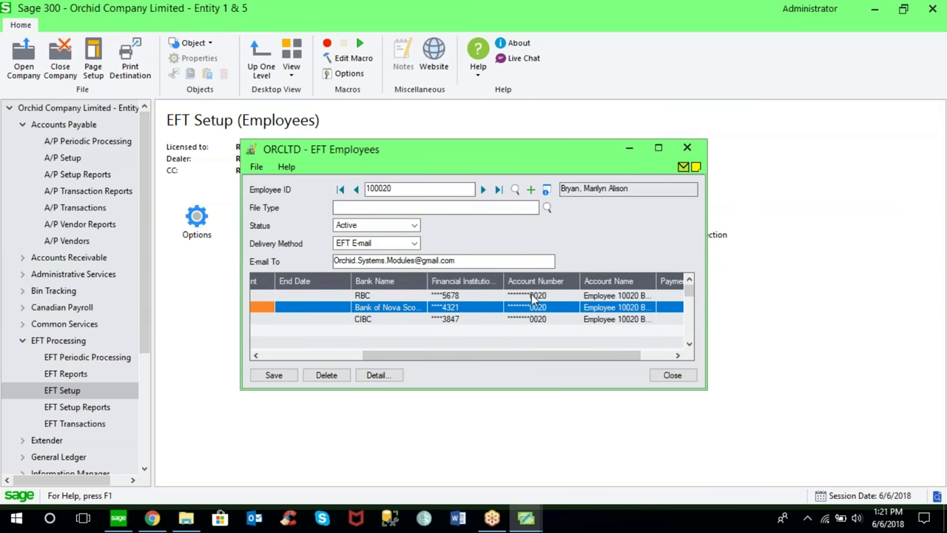
left_click_drag(530, 355, 333, 352)
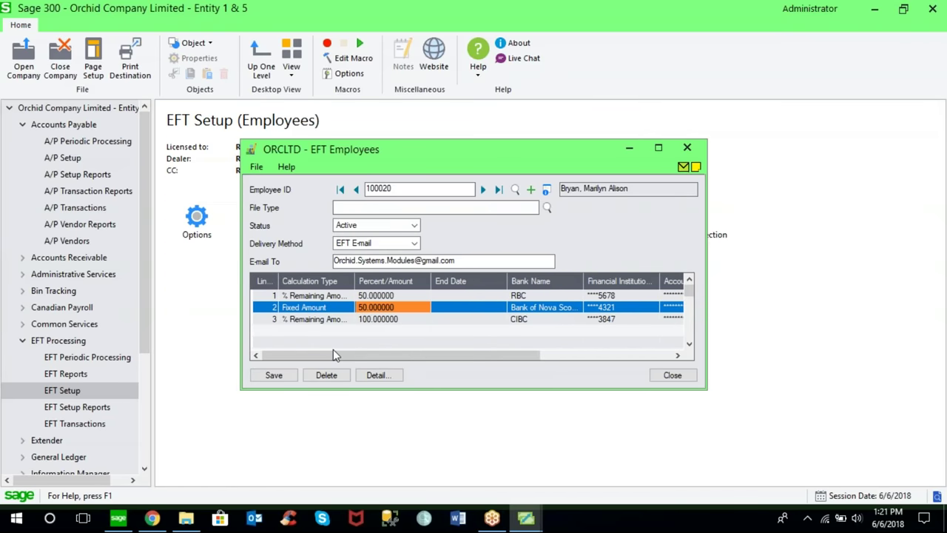
left_click(672, 376)
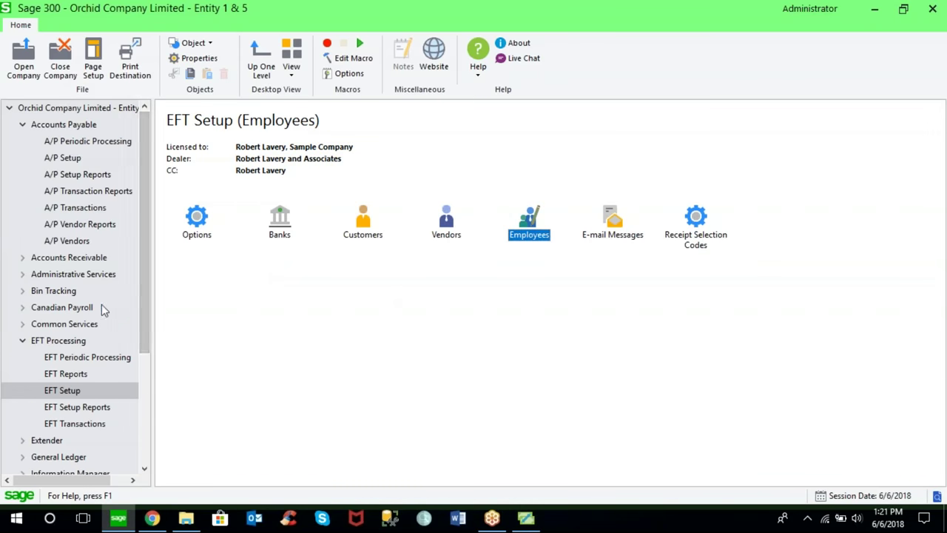
left_click(145, 275)
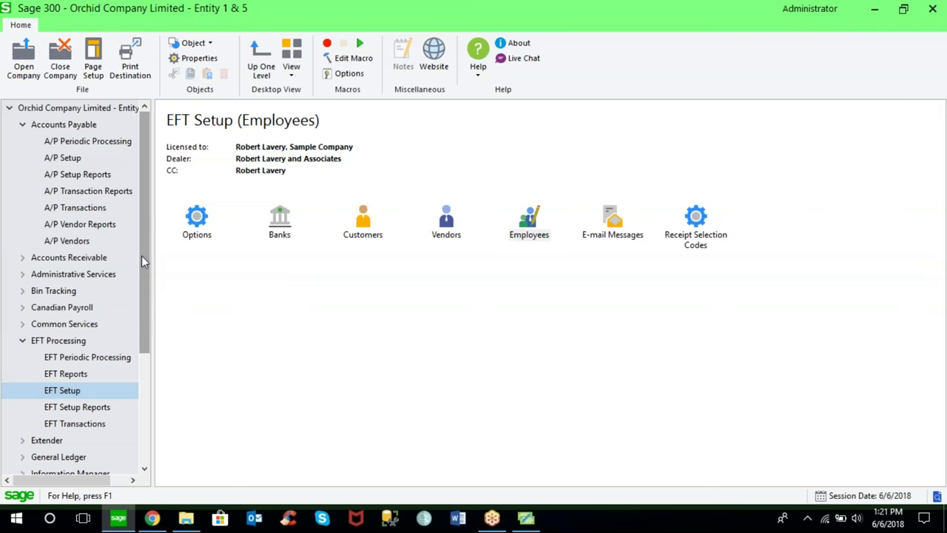
Step: Open Security Groups from Administrative Services and choose EFT Processing 6.5A as the application
left_click(74, 276)
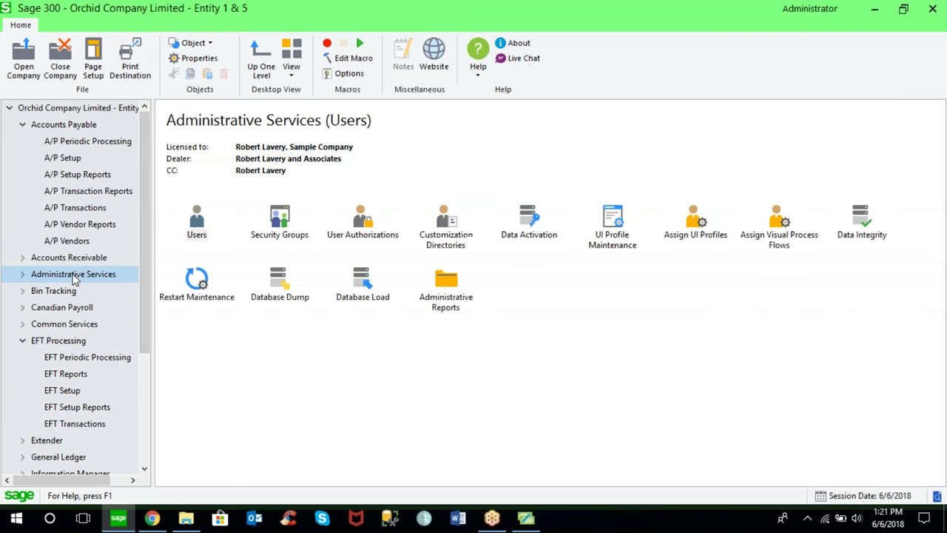
left_click(282, 216)
double_click(282, 217)
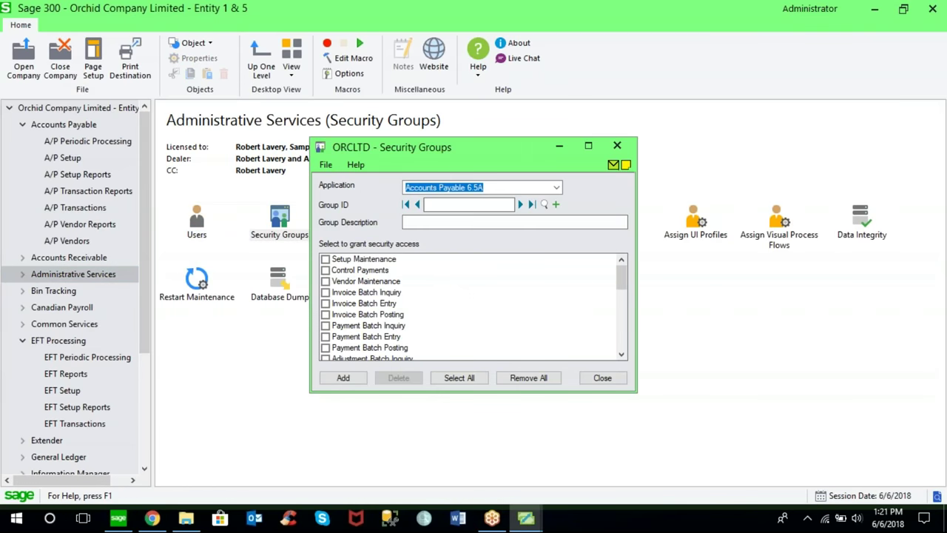
left_click(557, 189)
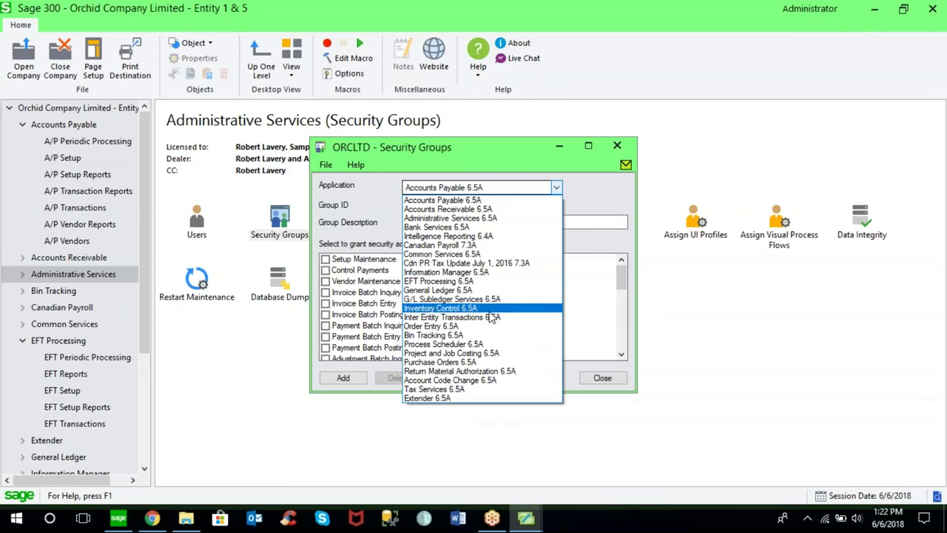
left_click(481, 283)
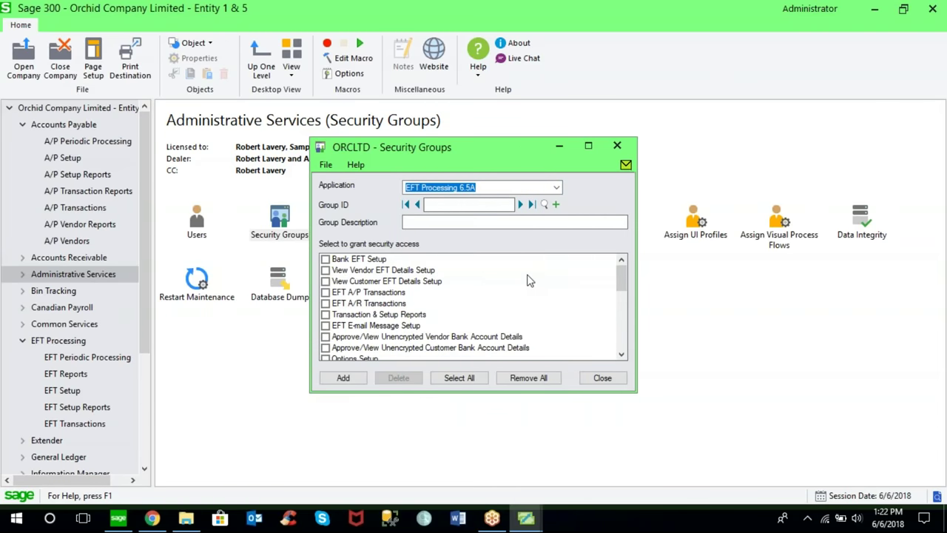
left_click_drag(532, 150, 558, 112)
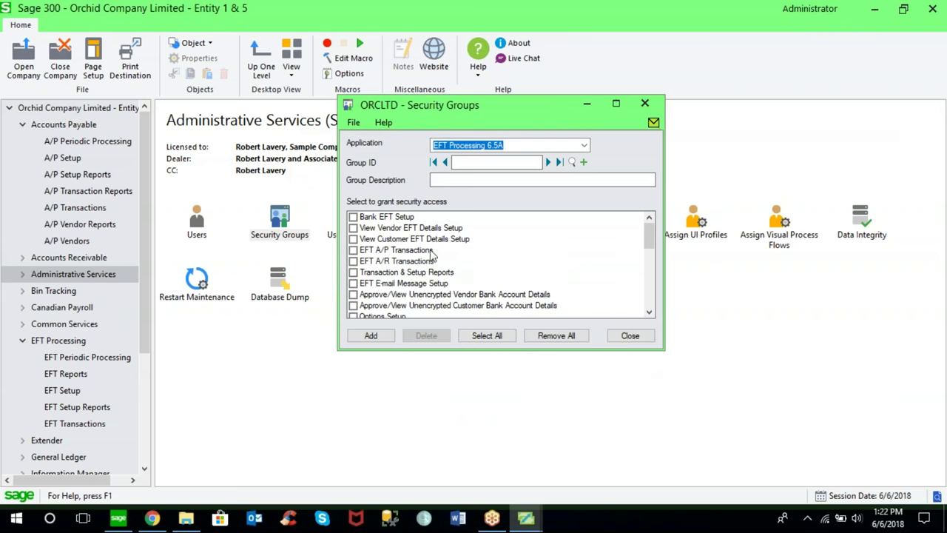
Step: Examine the access rights for EFT A/P and A/R transactions, vendor EFT details, e-mail message setup and unencrypted vendor bank account details
left_click(353, 262)
left_click(353, 262)
left_click(354, 252)
left_click(354, 252)
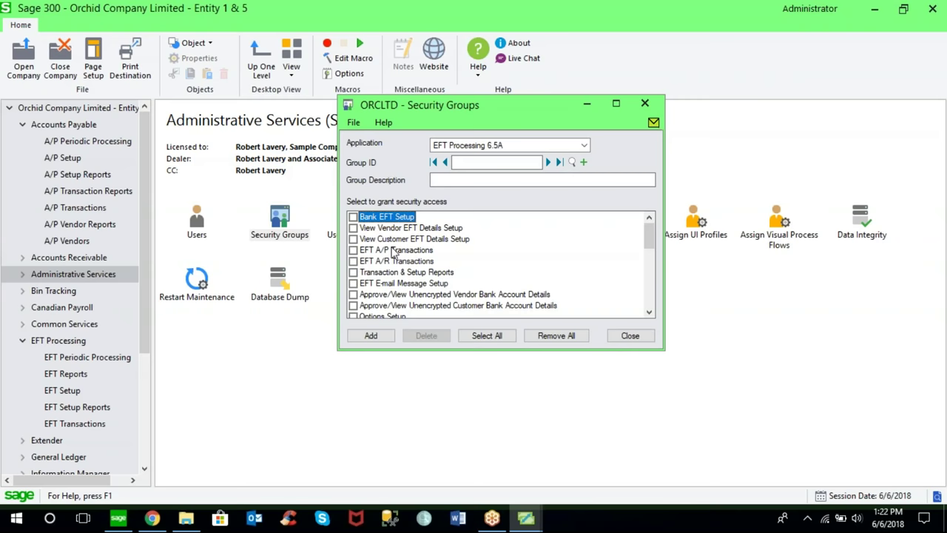
left_click(353, 228)
left_click(353, 230)
left_click(354, 284)
left_click(353, 294)
left_click(354, 295)
left_click(354, 284)
Step: Examine the remaining EFT access rights, including Edit Vendor EFT Details Setup and Amend Receipt Exclusions, and close Security Groups without adding a group
left_click_drag(649, 238, 650, 263)
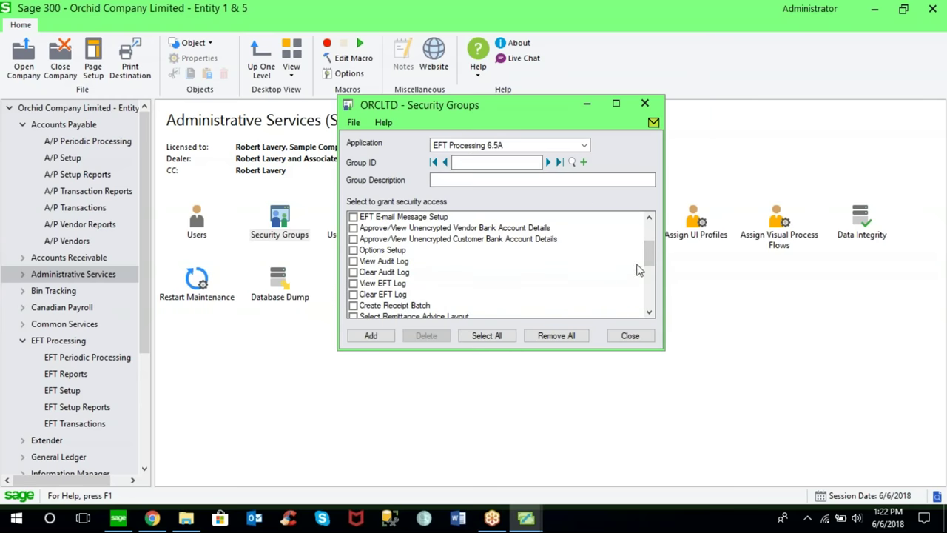
left_click_drag(652, 262, 653, 269)
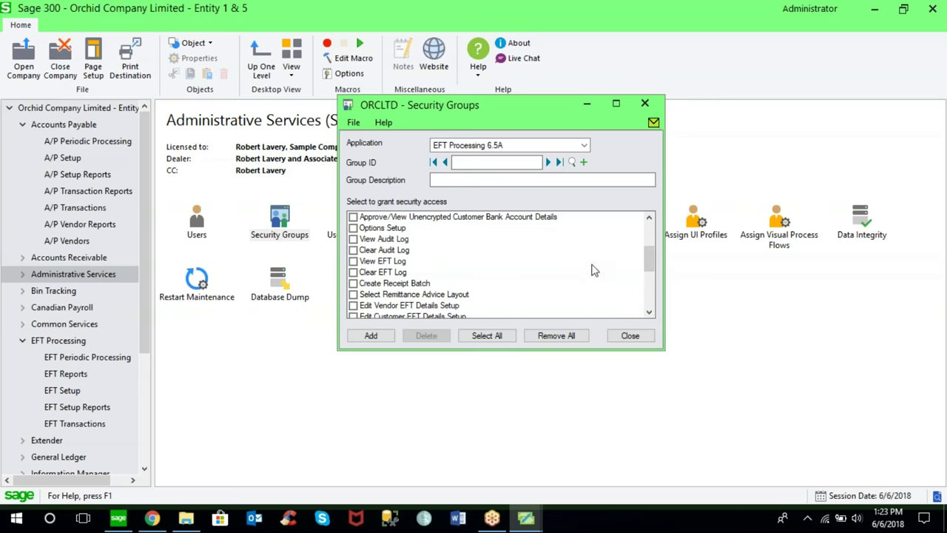
left_click_drag(652, 265, 651, 282)
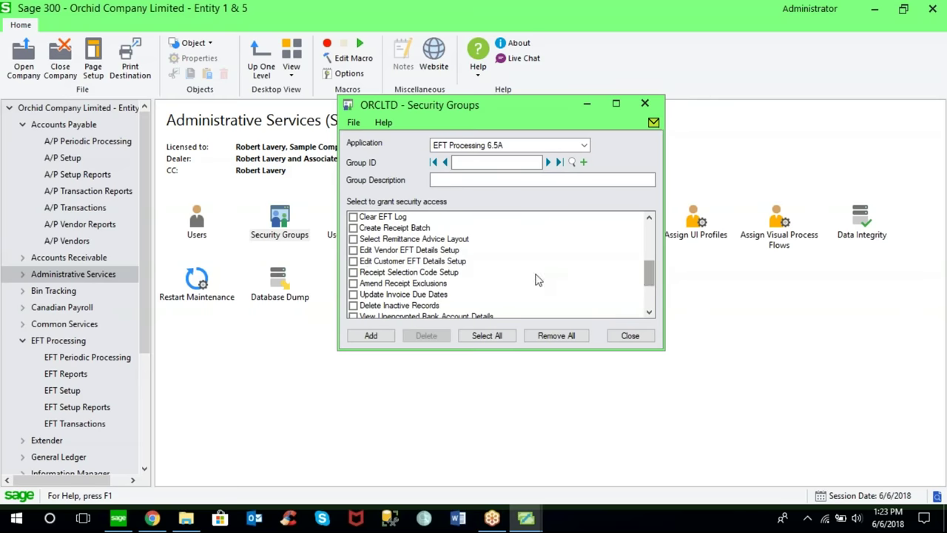
left_click(356, 251)
left_click(354, 251)
left_click(353, 284)
left_click(353, 284)
left_click_drag(650, 273, 648, 226)
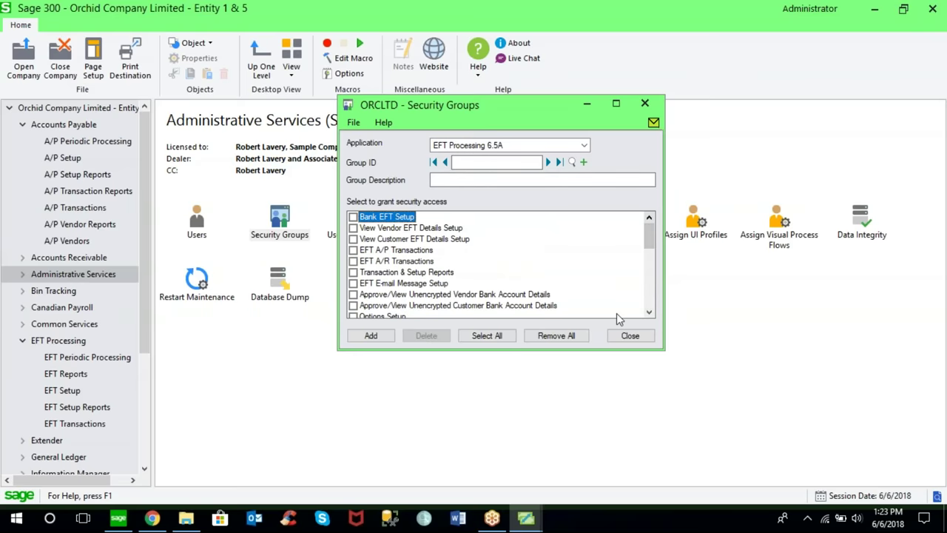
left_click(632, 337)
left_click(456, 309)
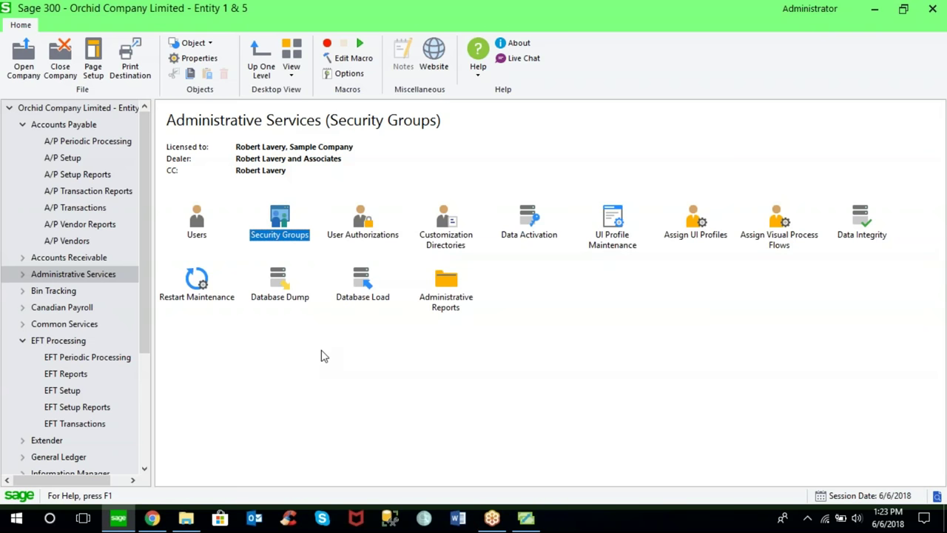
Step: Open Transfer Details from EFT Reports and print the report for creation numbers 1 to 35, up to 12/31/2099
left_click(24, 126)
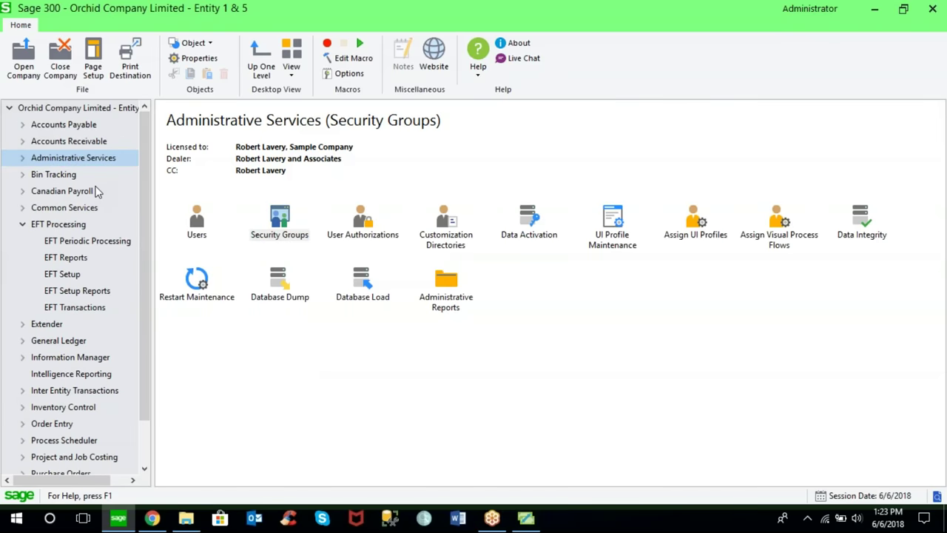
left_click(80, 259)
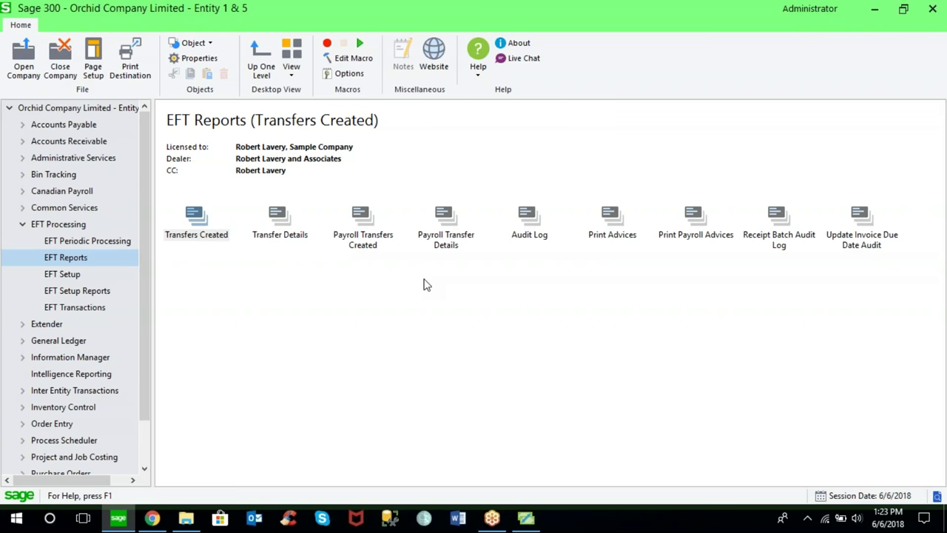
left_click(284, 221)
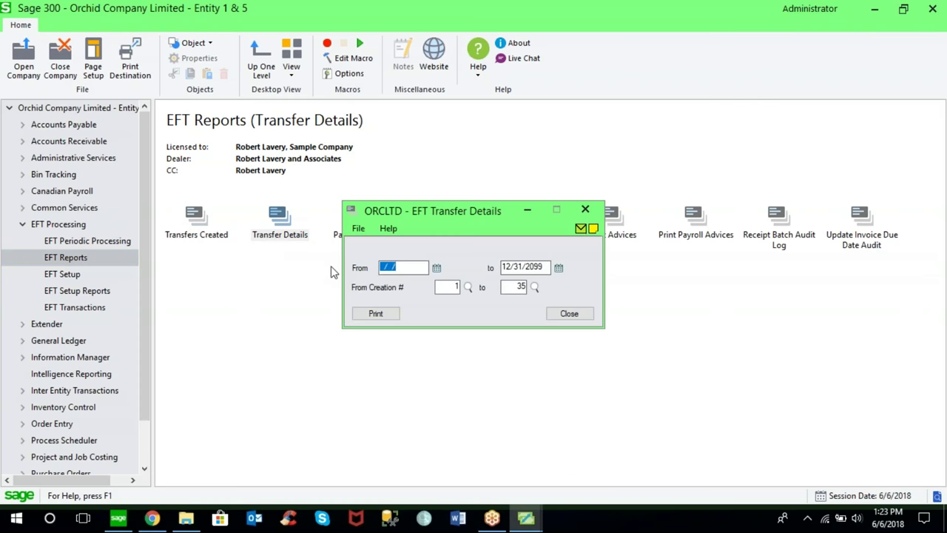
left_click(375, 313)
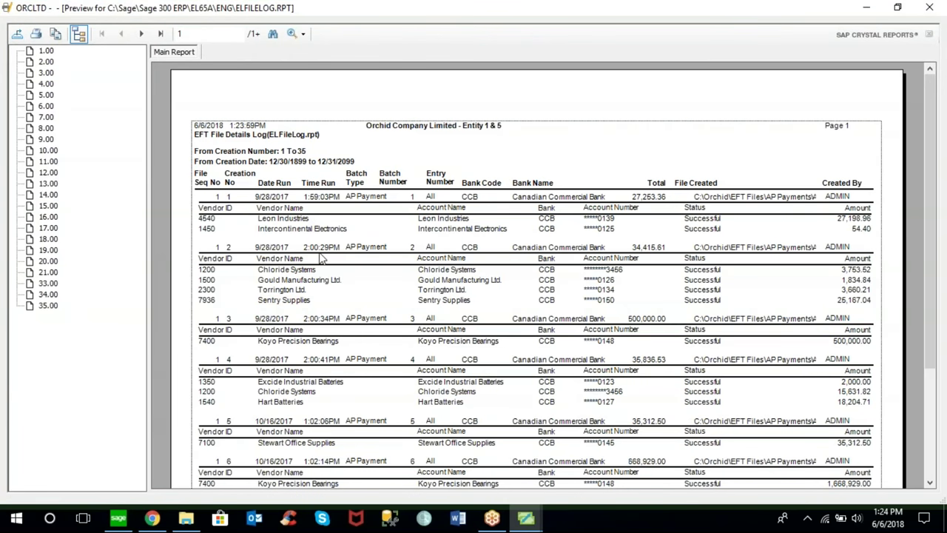
Step: Examine the first transfer's run date, batch type, bank, total, vendors, status and account numbers, and close the preview and the Transfer Details form
left_click(288, 197)
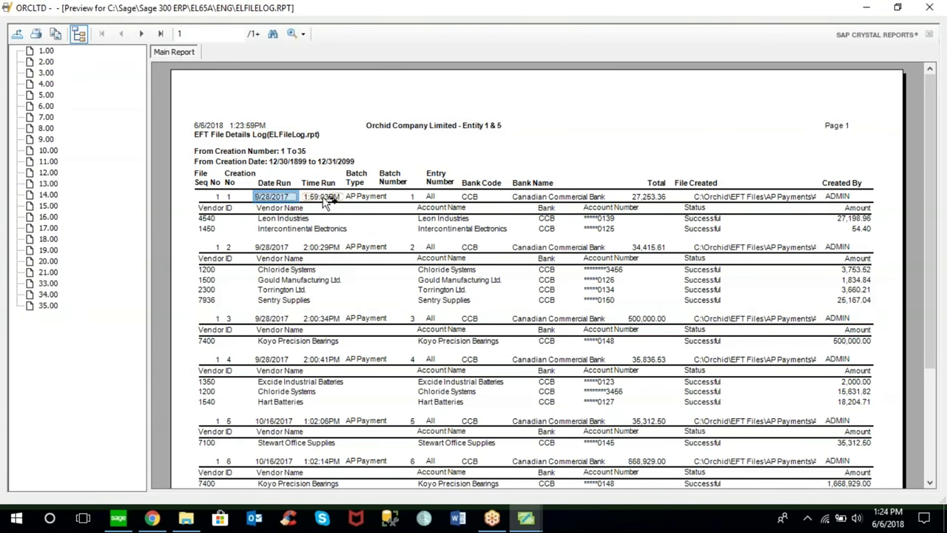
left_click(322, 196)
left_click(364, 199)
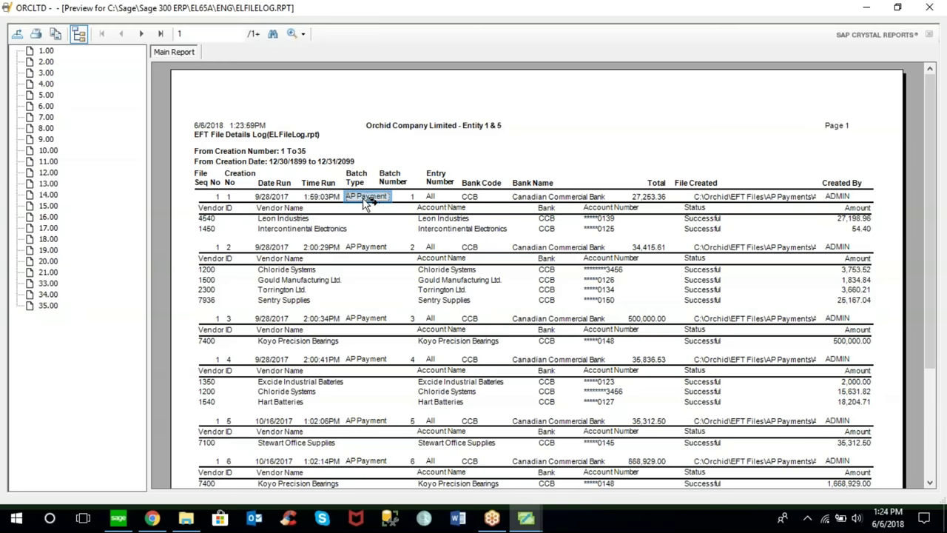
left_click(481, 199)
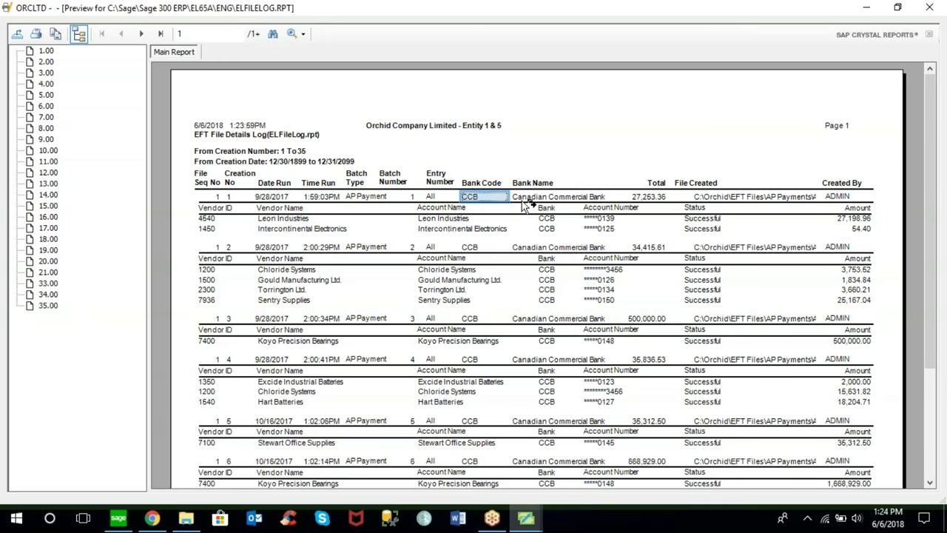
left_click(664, 198)
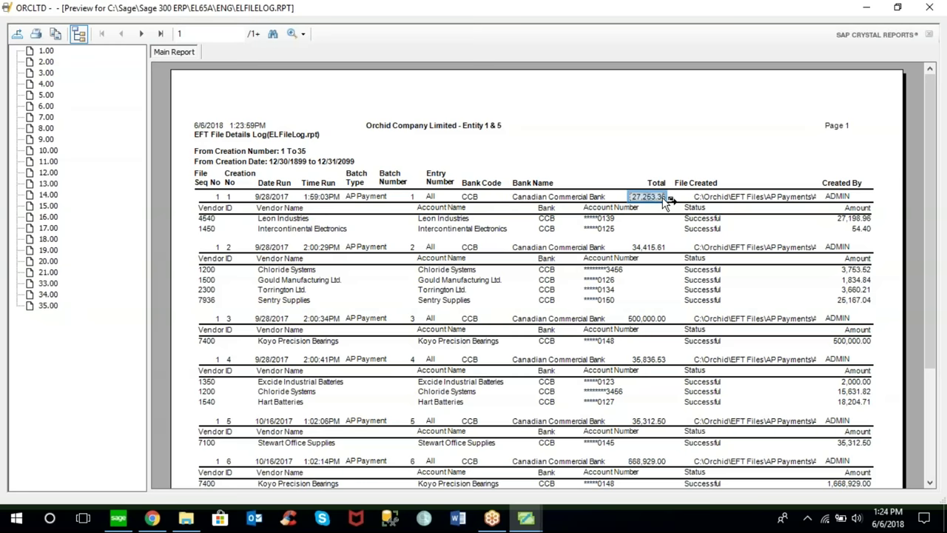
left_click(314, 220)
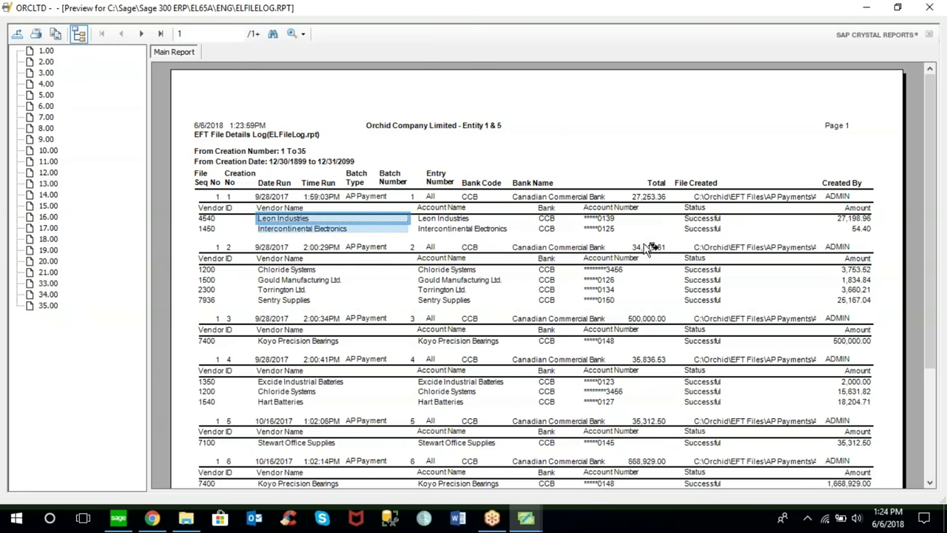
left_click(706, 231)
left_click(708, 219)
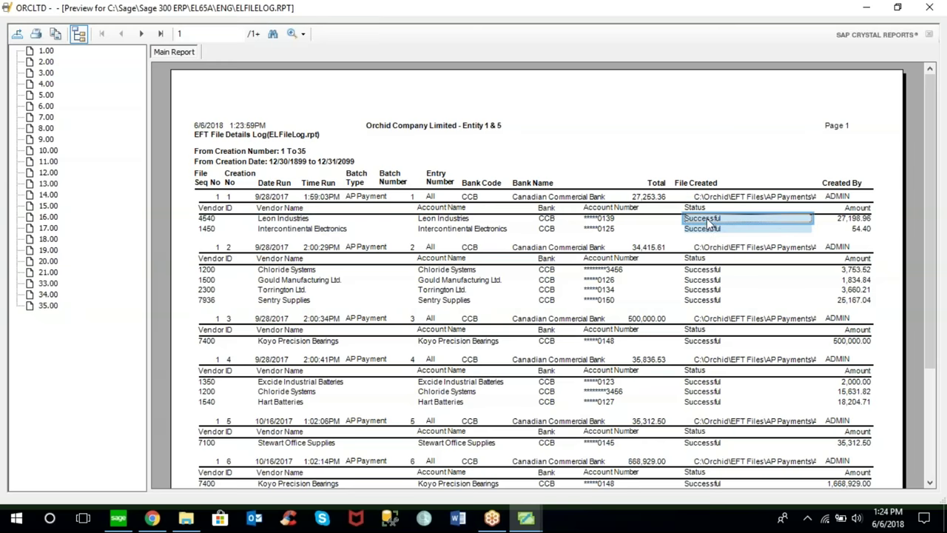
left_click(614, 230)
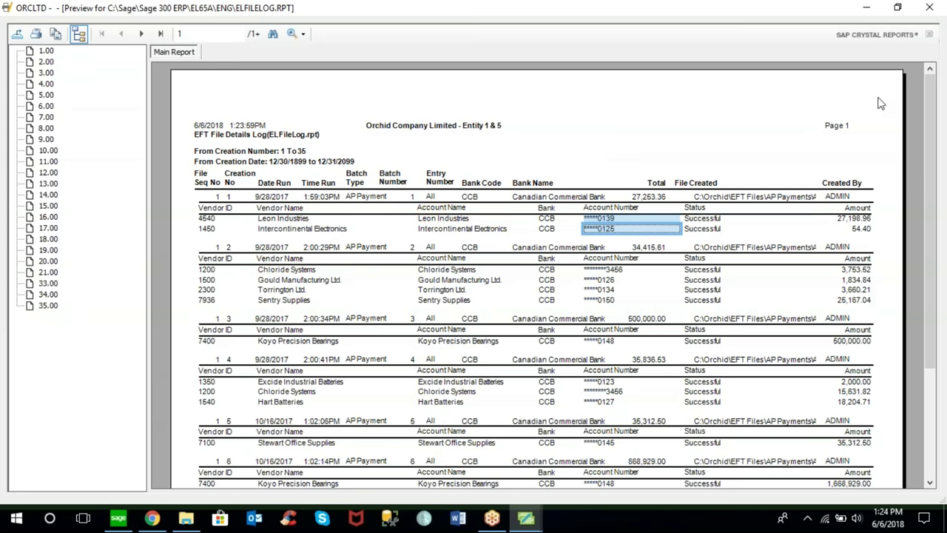
left_click(930, 9)
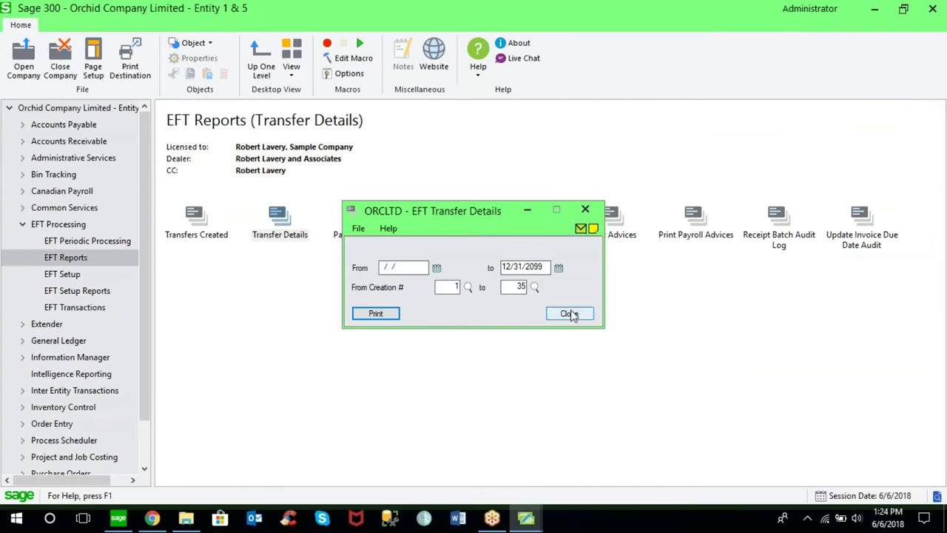
left_click(569, 313)
left_click(278, 220)
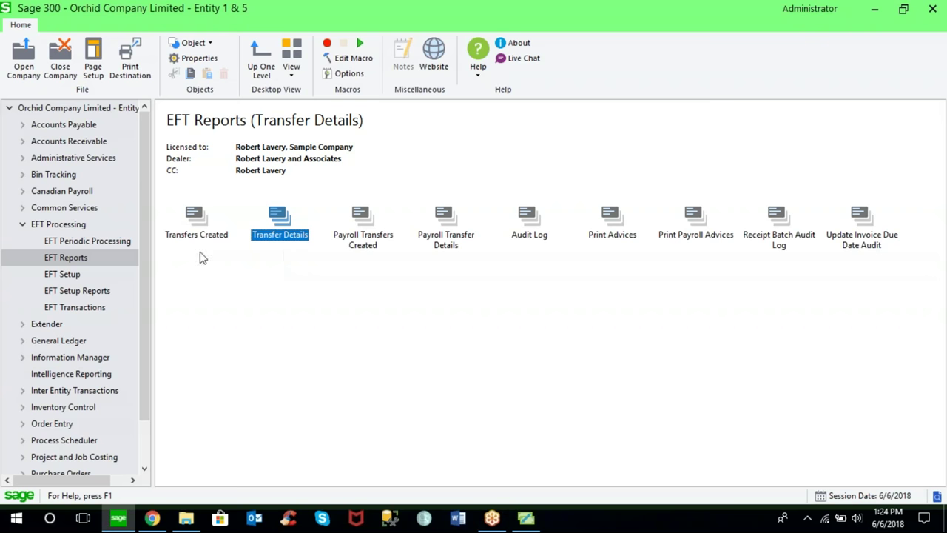
Step: Open EFT Banks from EFT Setup and view the CCB bank record's payments and refunds settings
left_click(66, 277)
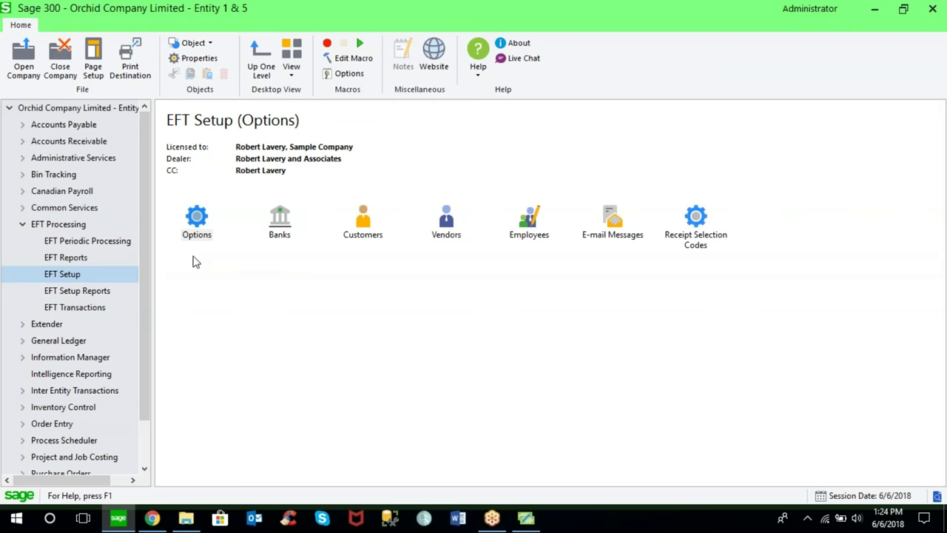
left_click(286, 223)
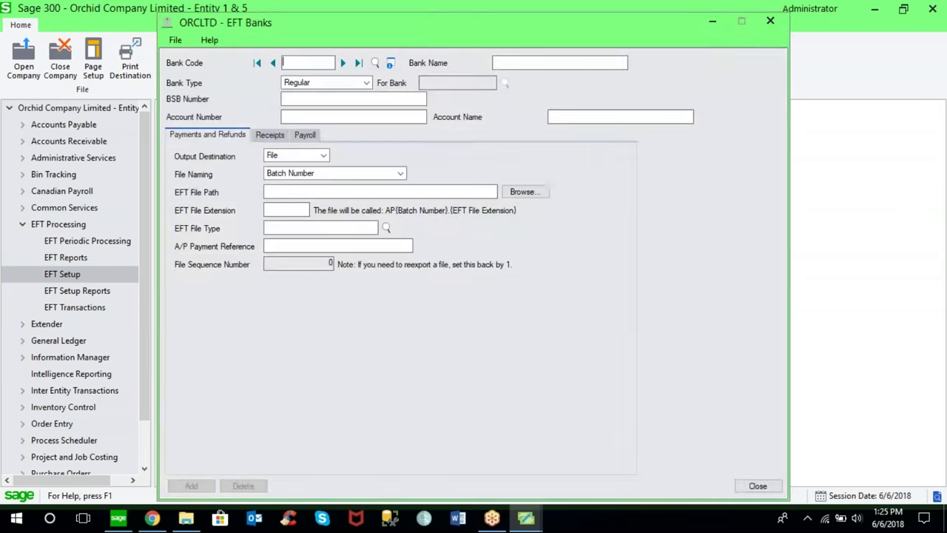
left_click(343, 64)
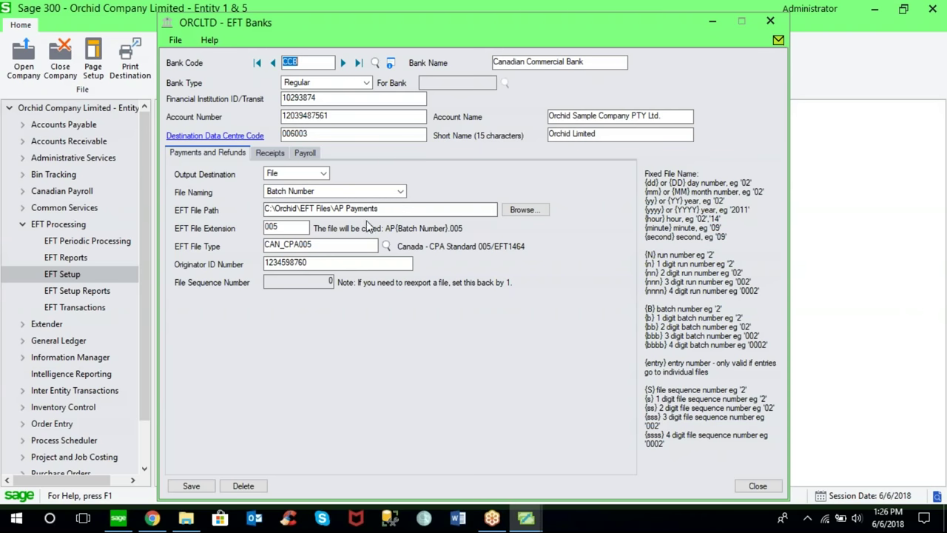
Step: Open the EFT file type finder for the CCB bank and examine the Royal Bank of Canada formats, including STD80, STD152 and IAT Rules Prenote
left_click(390, 248)
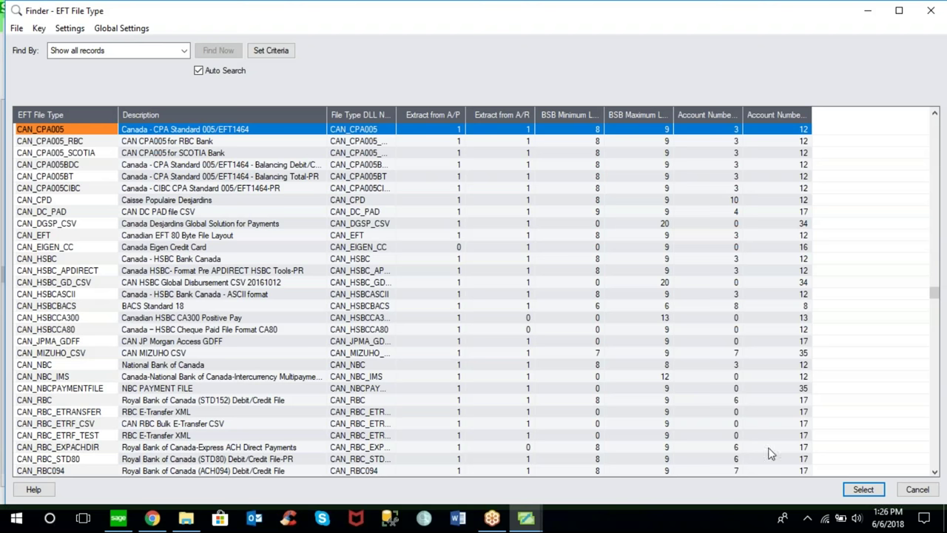
left_click(935, 472)
left_click(935, 471)
left_click_drag(934, 471, 935, 472)
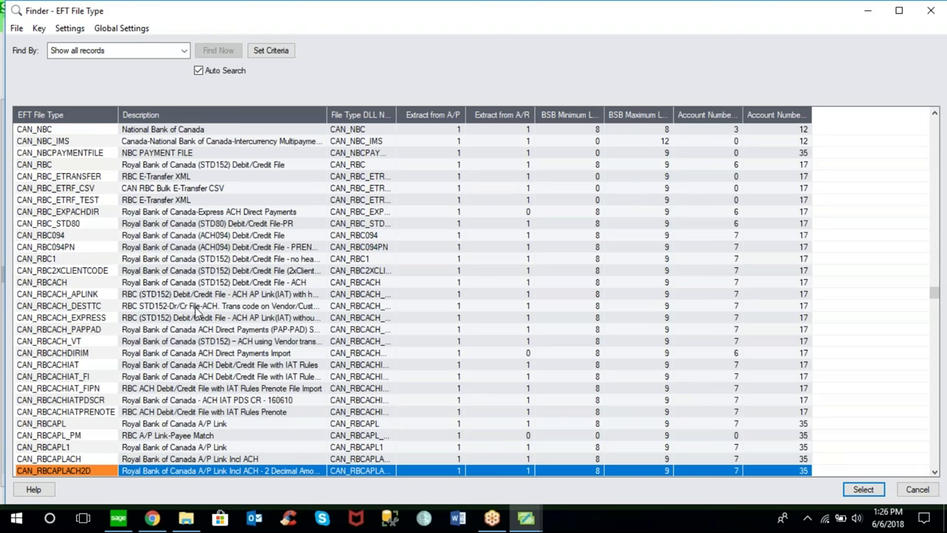
left_click(167, 226)
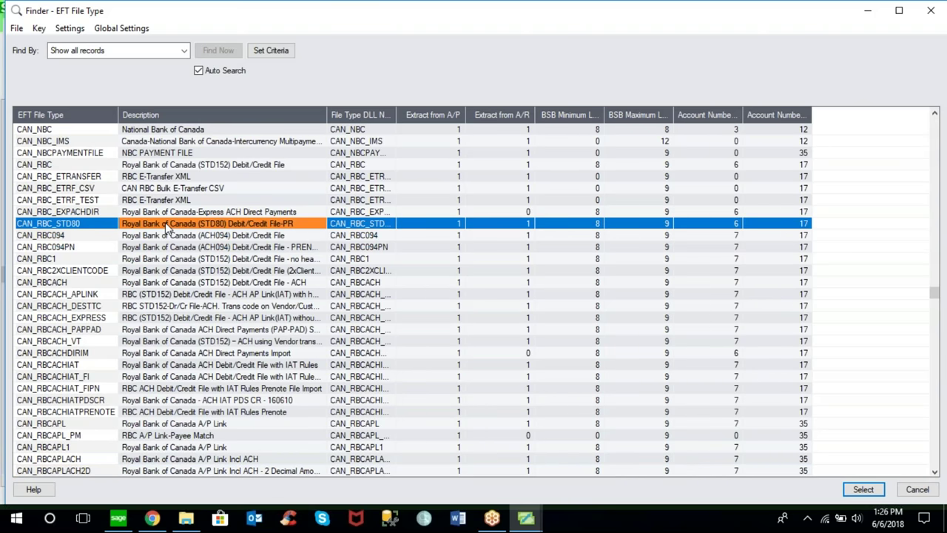
left_click(157, 260)
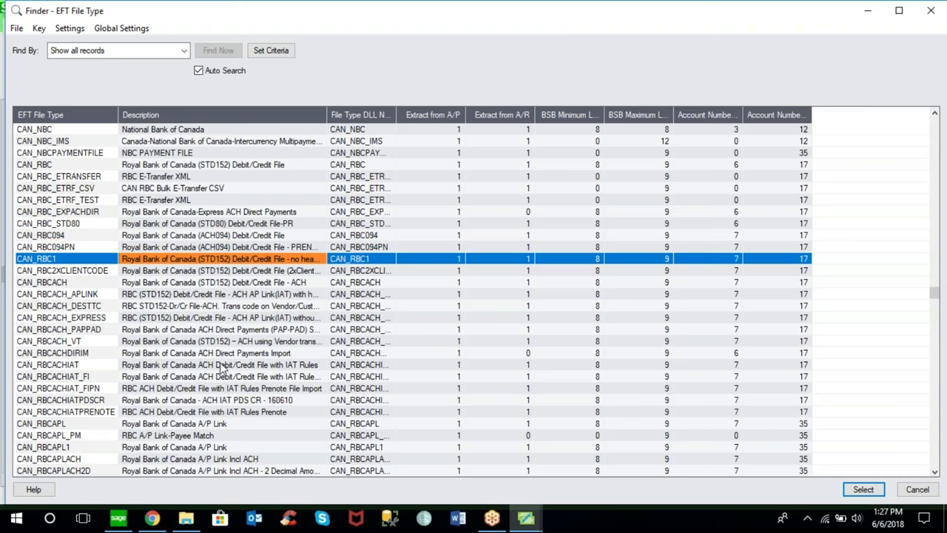
left_click(212, 411)
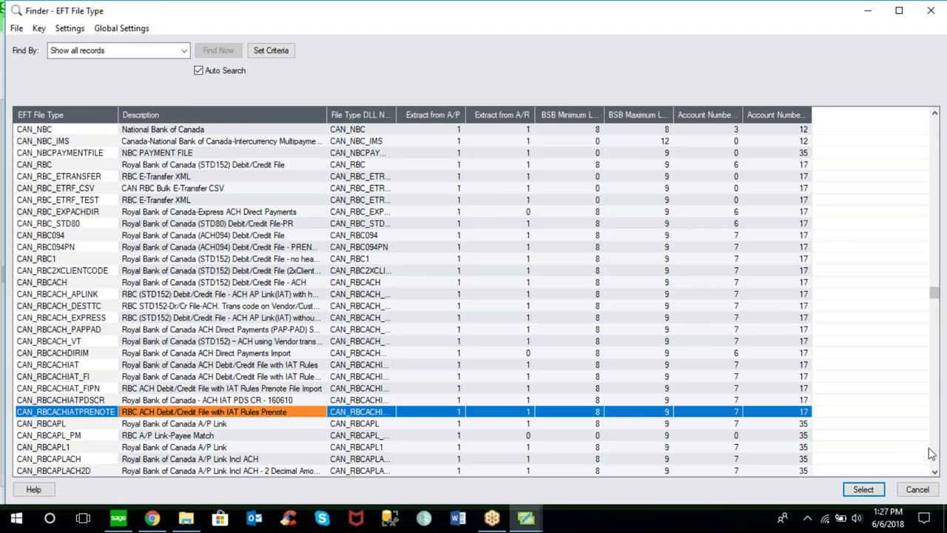
Step: Examine the TD Bank wire and positive pay formats and the Citibank 2 & 3 Party Funds Transfer format in the file type list
key("Page_Down")
key("Page_Down")
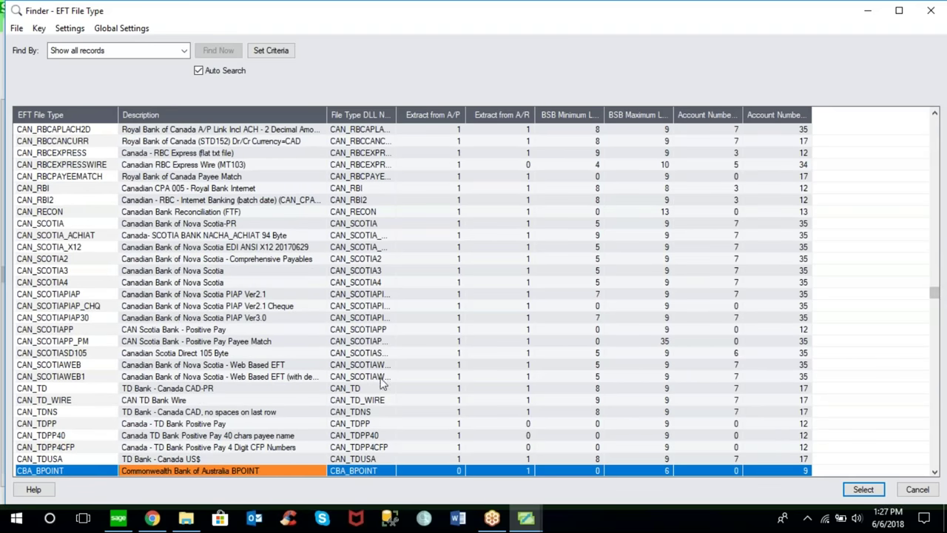
left_click(156, 401)
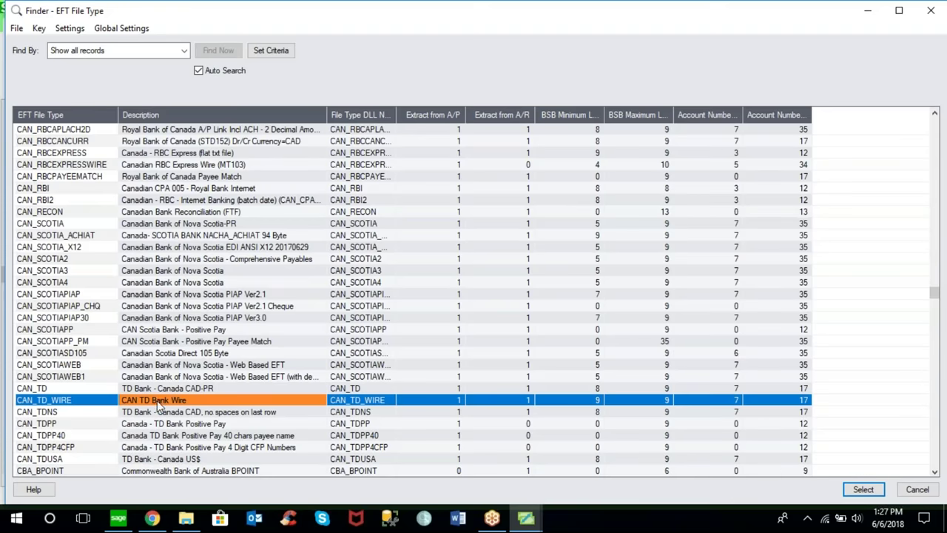
left_click(197, 424)
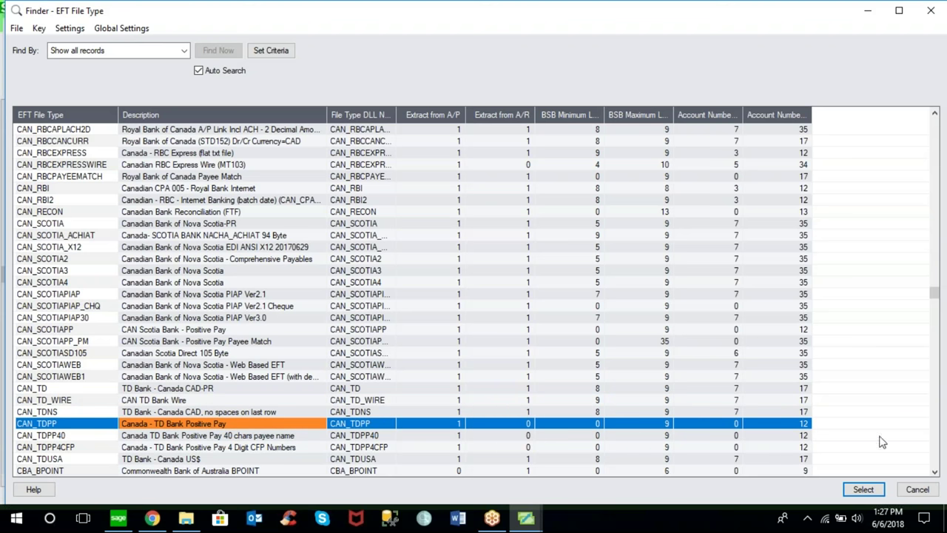
key("Page_Down")
key("Page_Down")
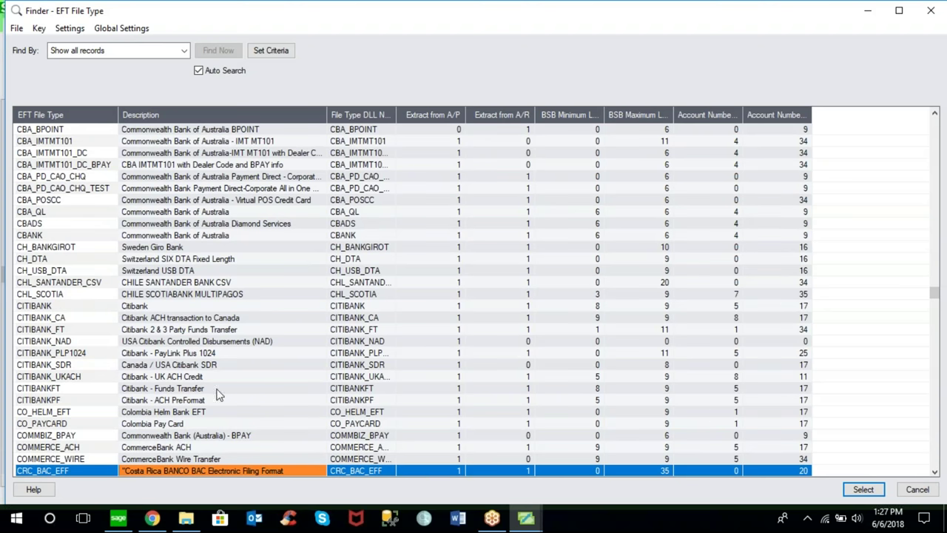
left_click(208, 333)
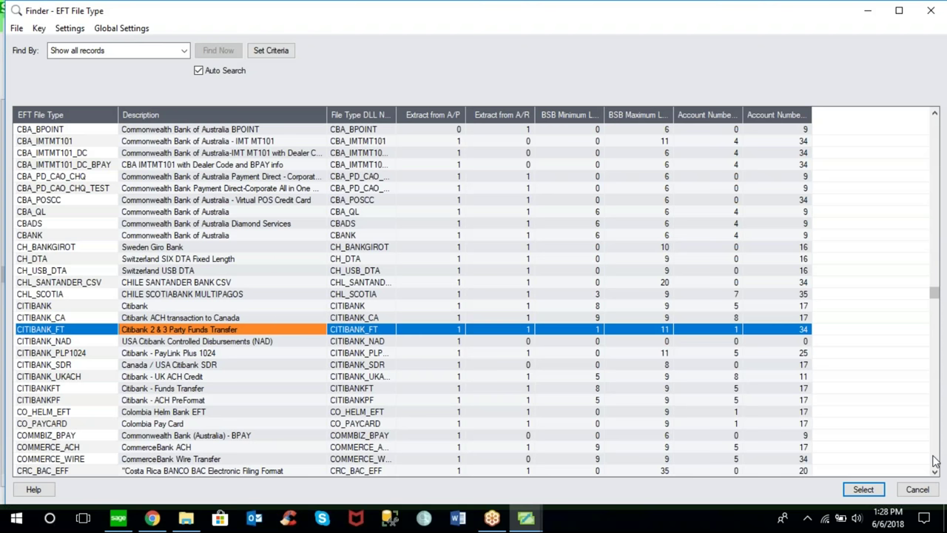
Step: Browse the international file types through NAB's credit card and international payment formats, and close the finder and EFT Banks without selecting one
key("Page_Down")
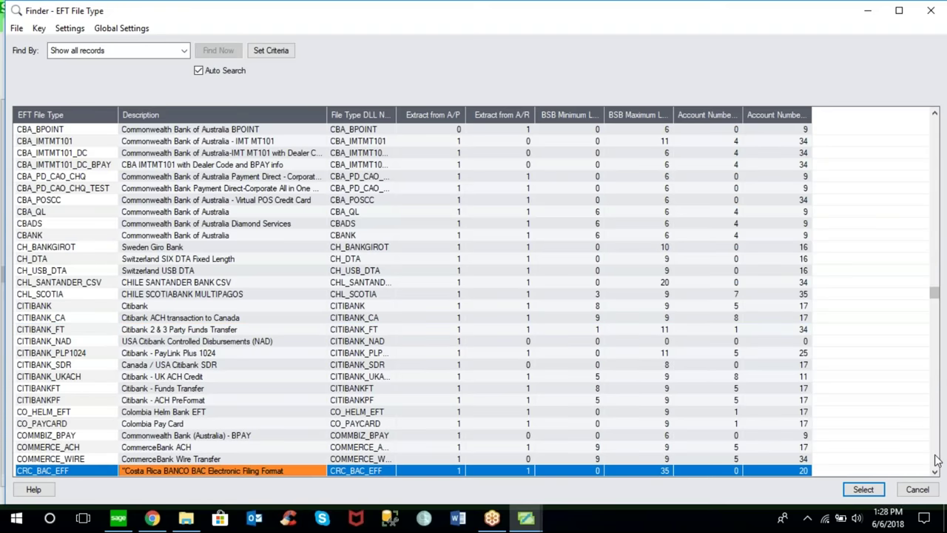
key("Page_Down")
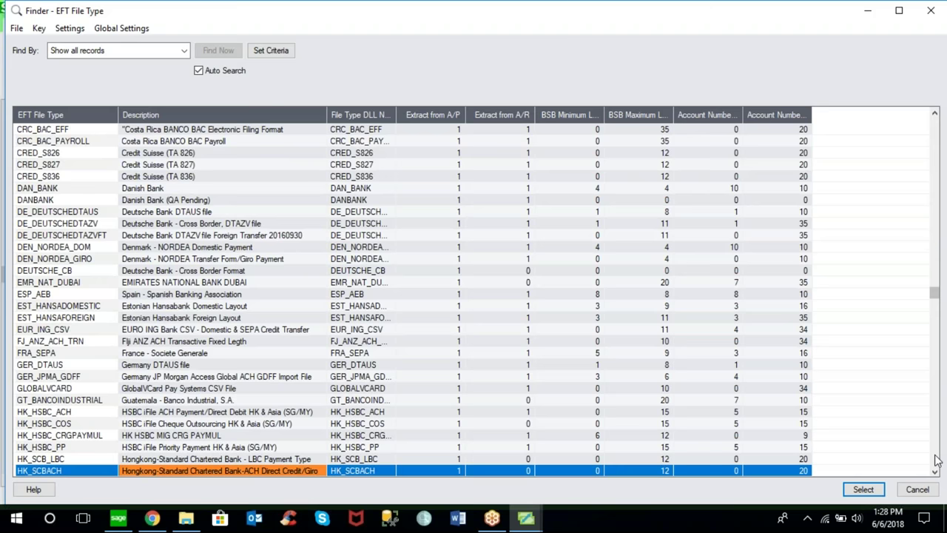
key("Page_Down")
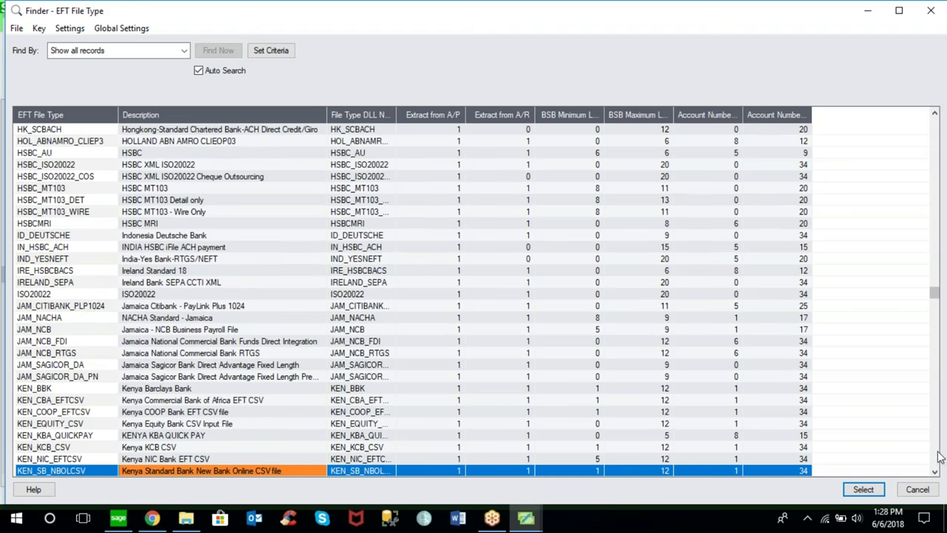
key("Page_Down")
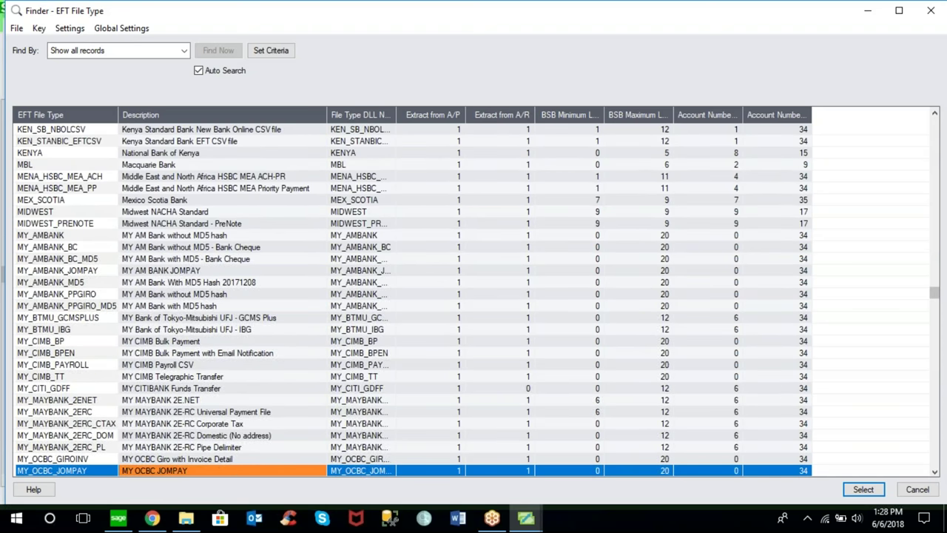
key("Page_Down")
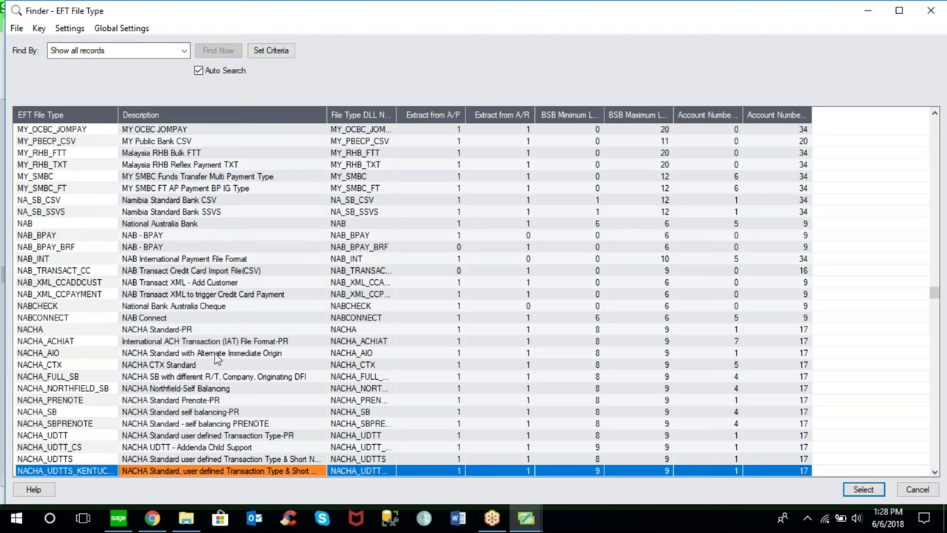
left_click(208, 273)
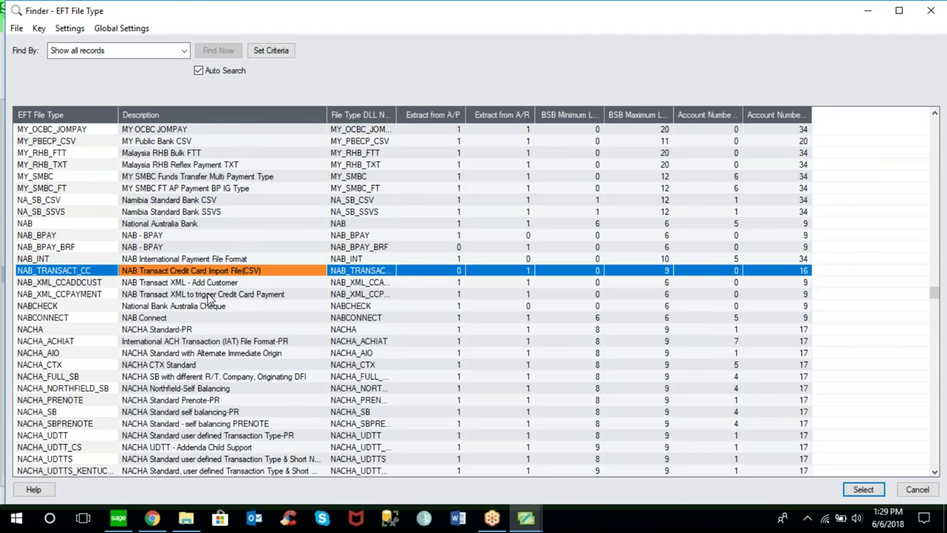
left_click(209, 296)
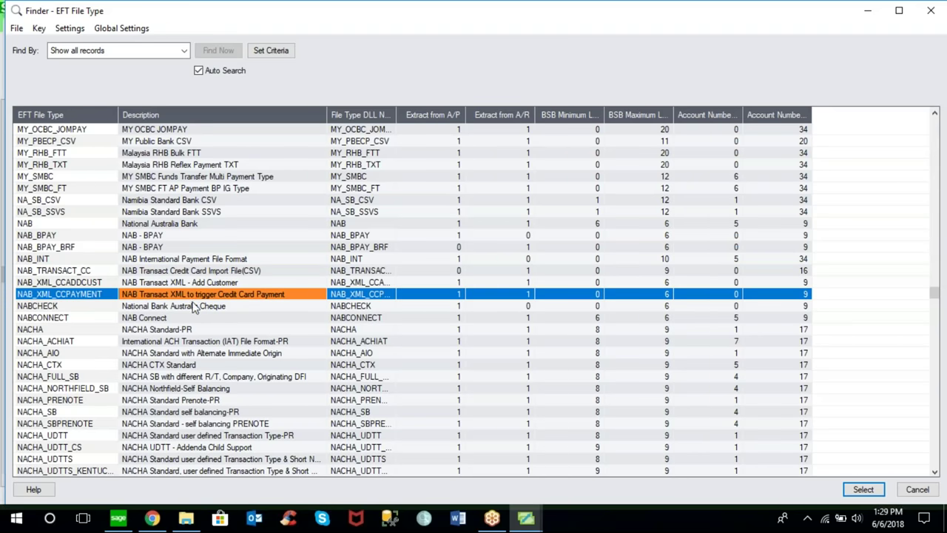
left_click(168, 261)
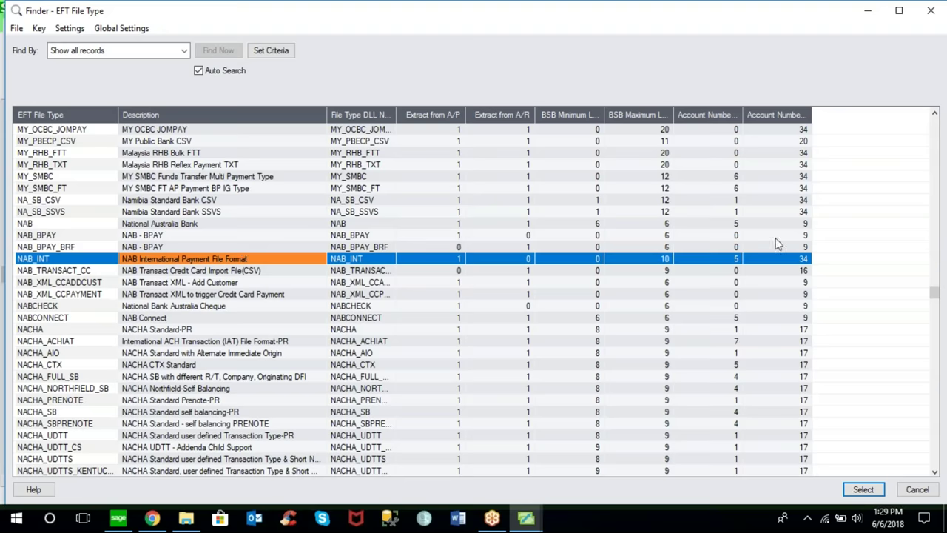
left_click(932, 12)
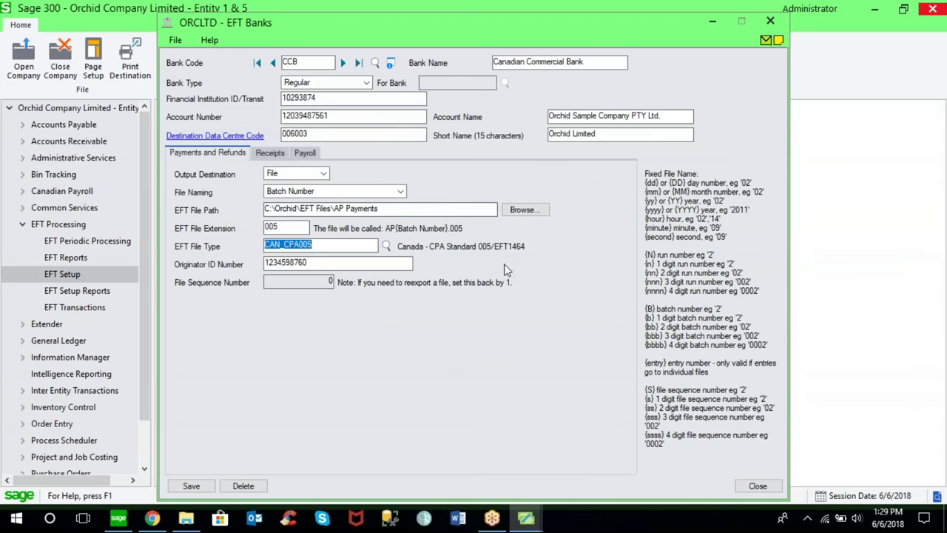
left_click(756, 486)
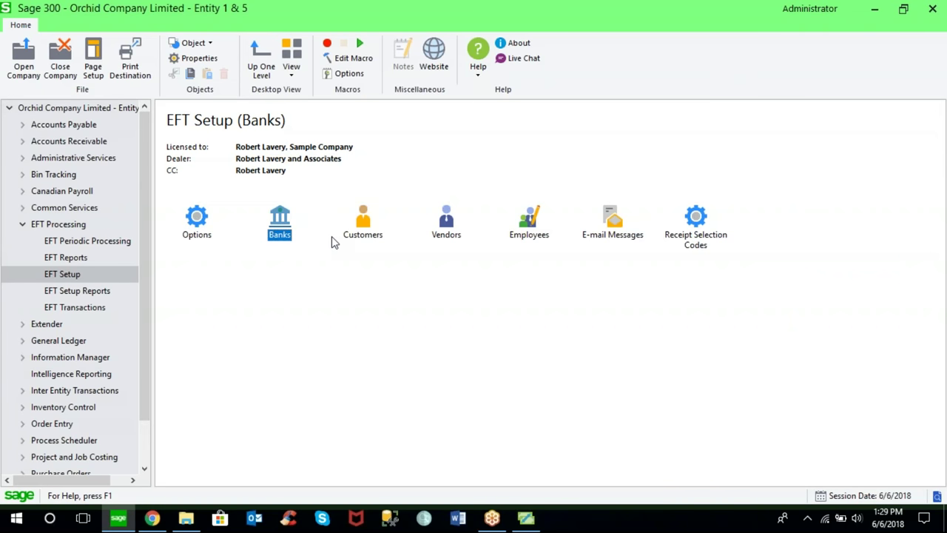
Step: Open View/Clear Completed EFT Logs from EFT Periodic Processing and maximize its window
left_click(81, 259)
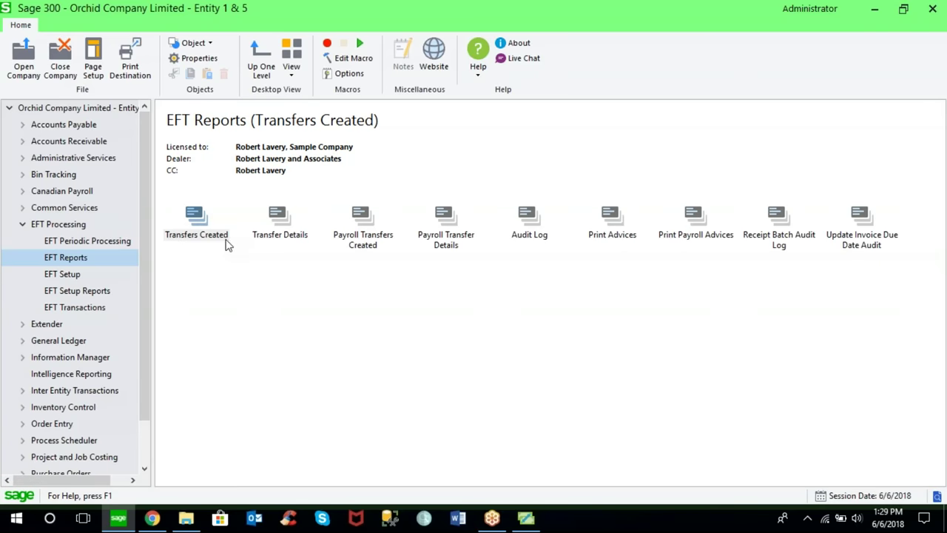
left_click(121, 244)
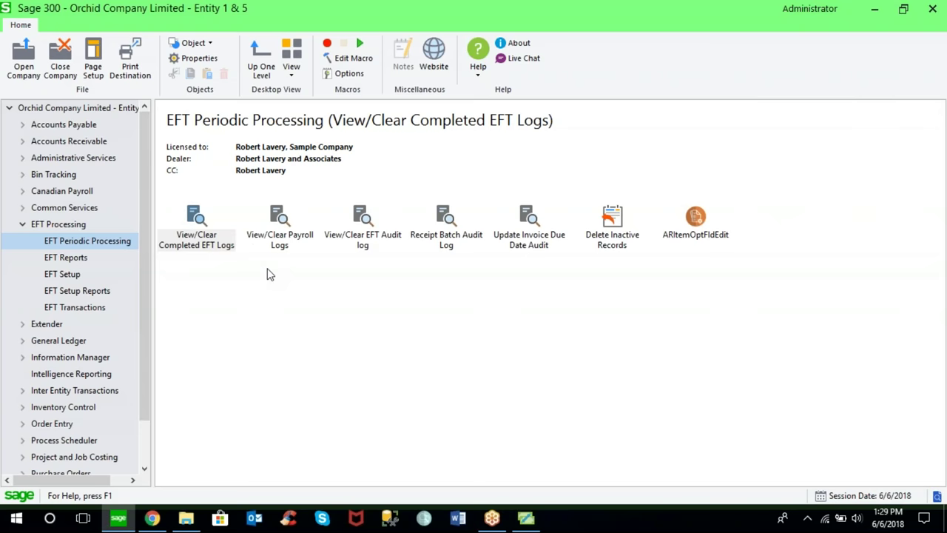
left_click(206, 240)
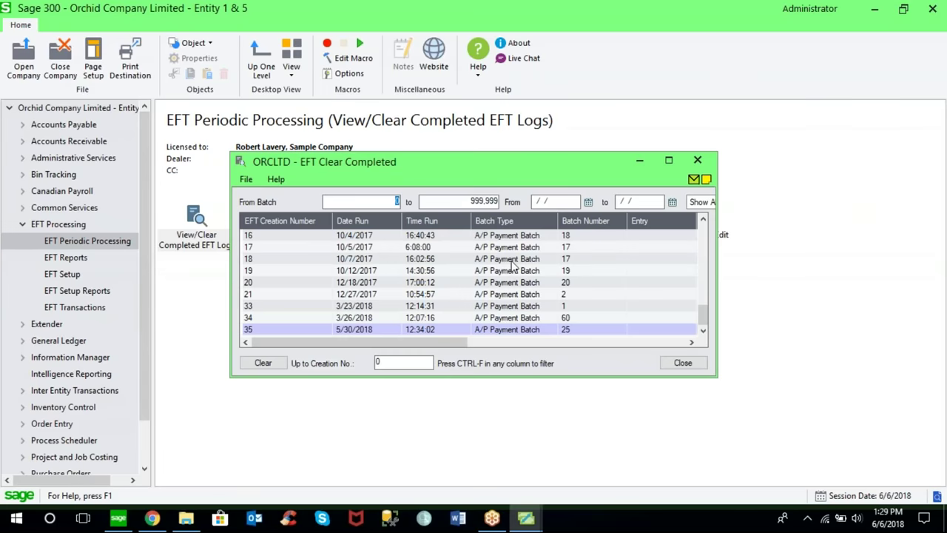
left_click(669, 161)
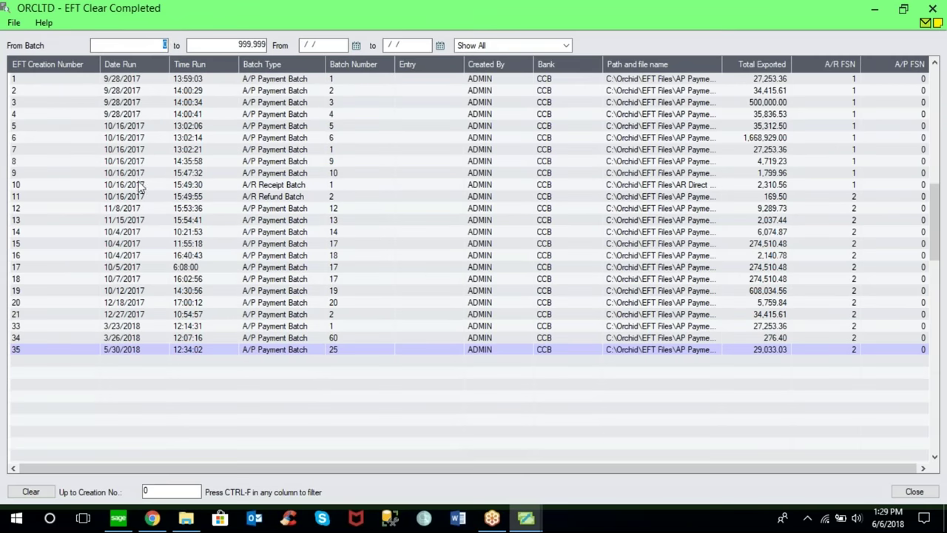
Step: Examine the log entries for creation numbers 1 and 12, checking number 12's run date, run time and batch type
left_click(102, 83)
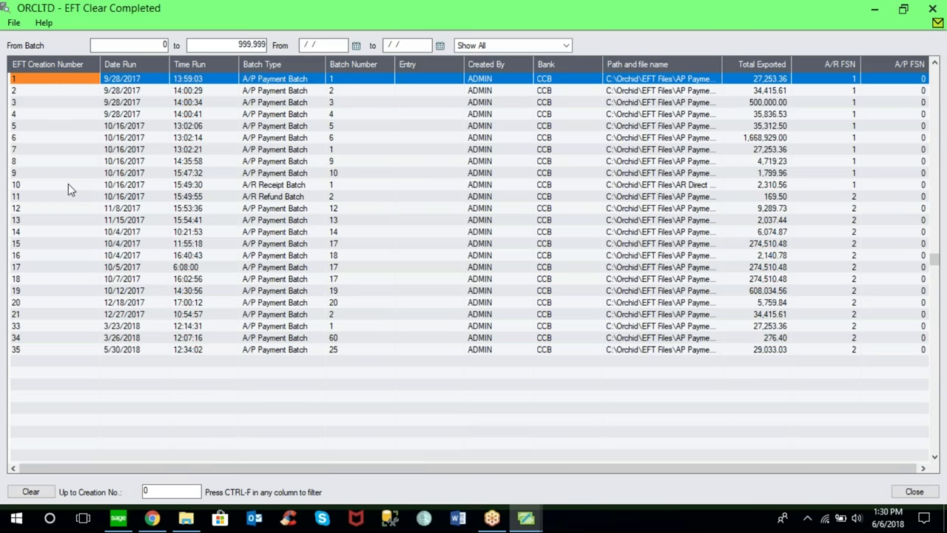
left_click(63, 208)
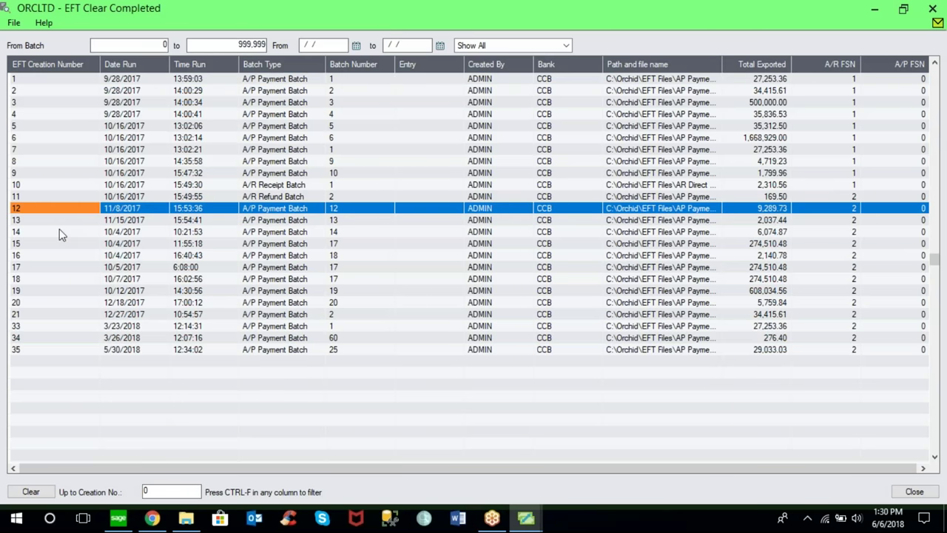
left_click(150, 213)
left_click(189, 212)
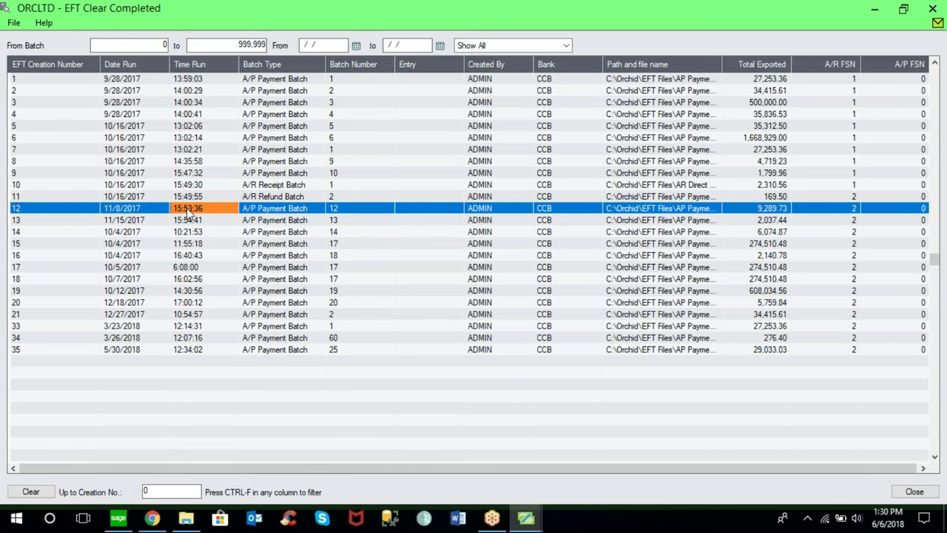
left_click(285, 210)
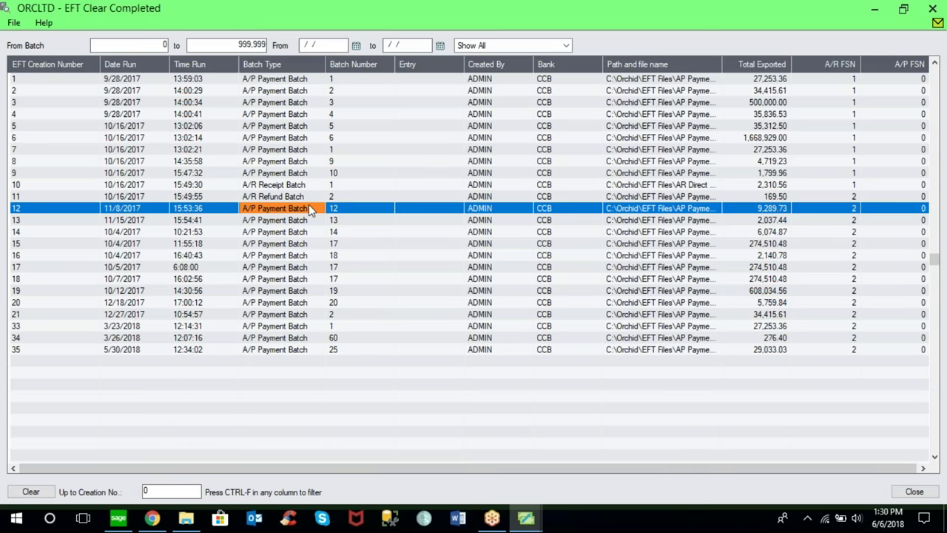
Step: Examine the A/R refund and A/R receipt batch log entries, including the receipt batch's creator, bank, and path and file name
left_click(302, 196)
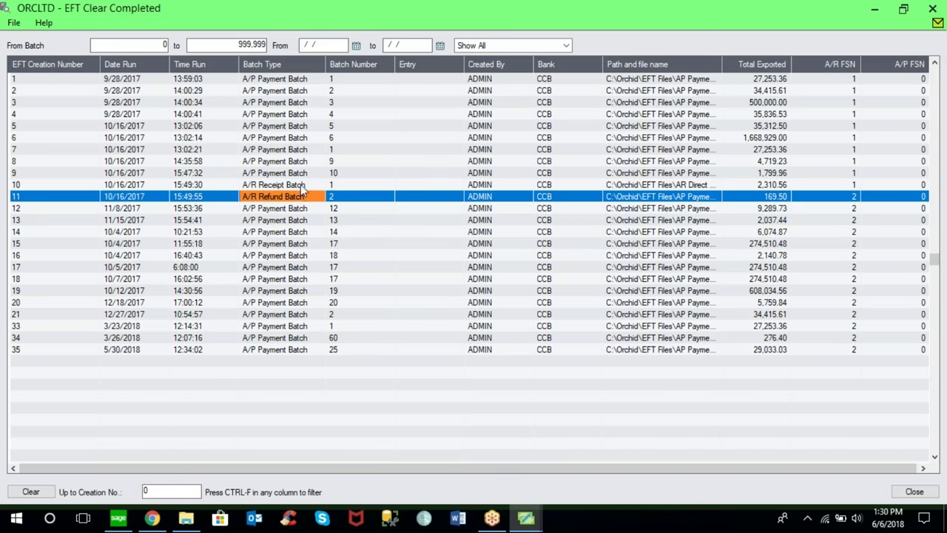
left_click(302, 187)
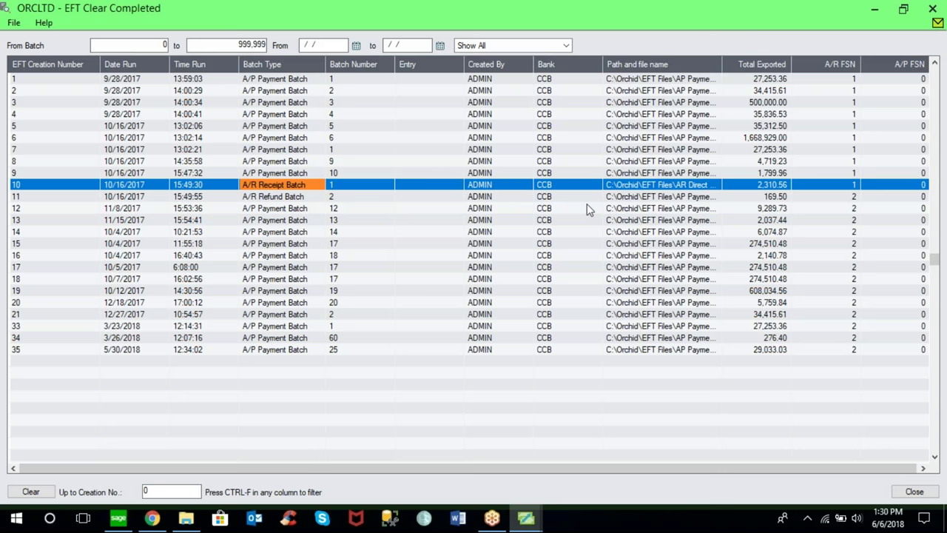
left_click(499, 187)
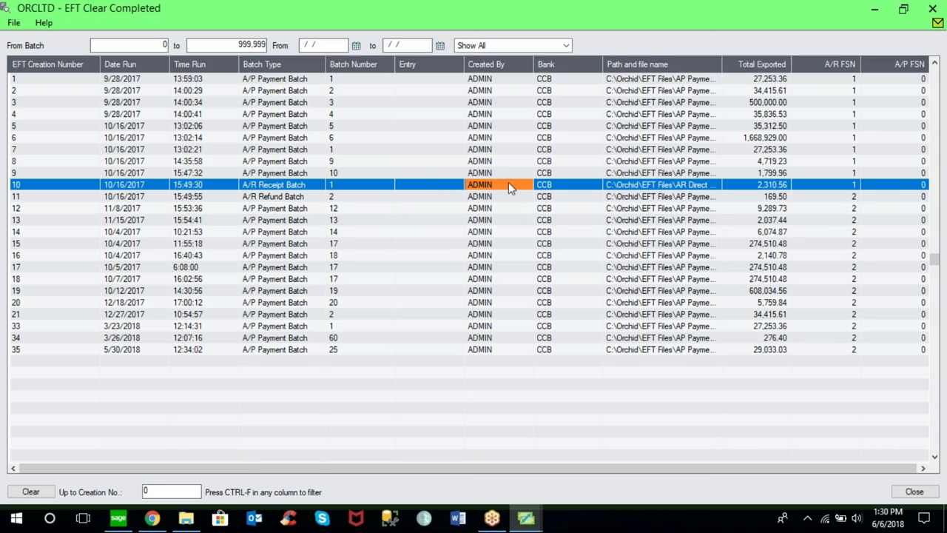
left_click(567, 186)
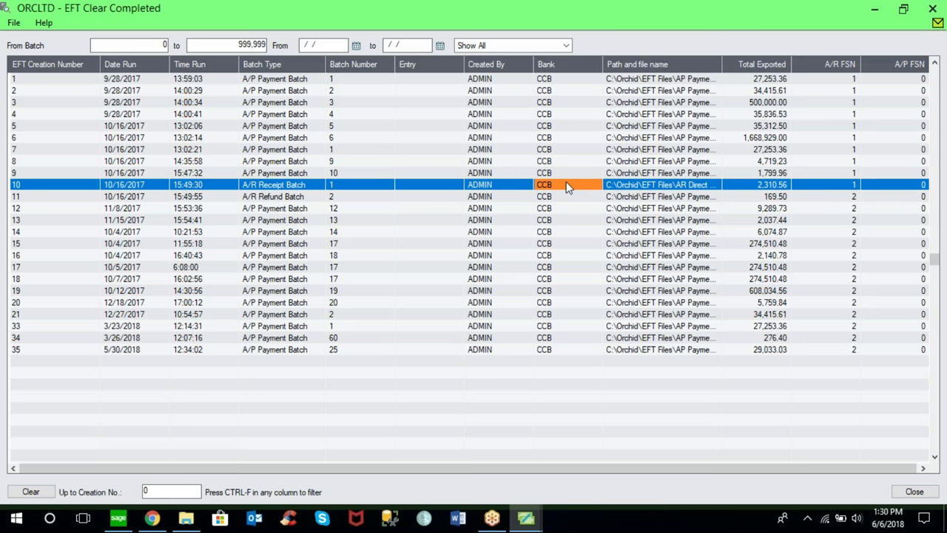
left_click(633, 188)
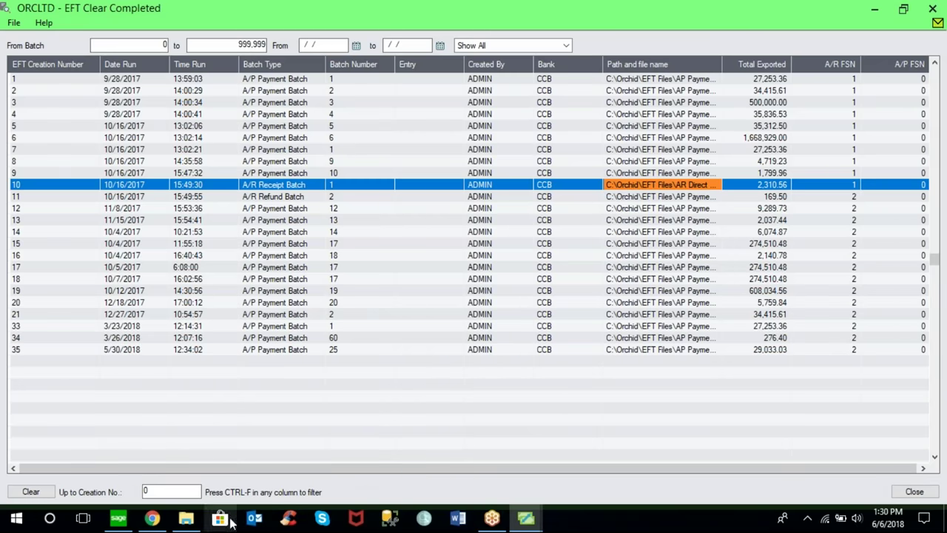
Step: Switch to File Explorer and open the AP Payments folder inside EFT Files to view the exported EFT files
left_click(186, 520)
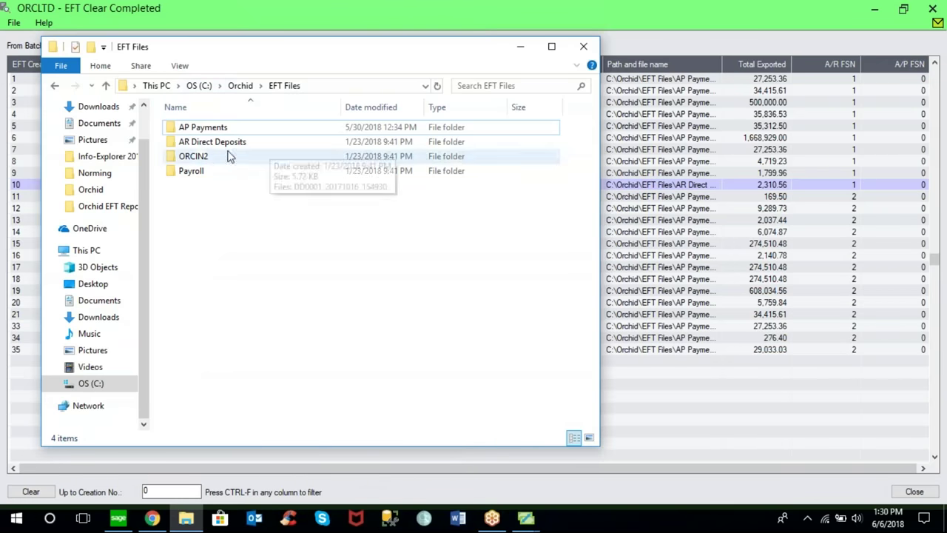
double_click(219, 131)
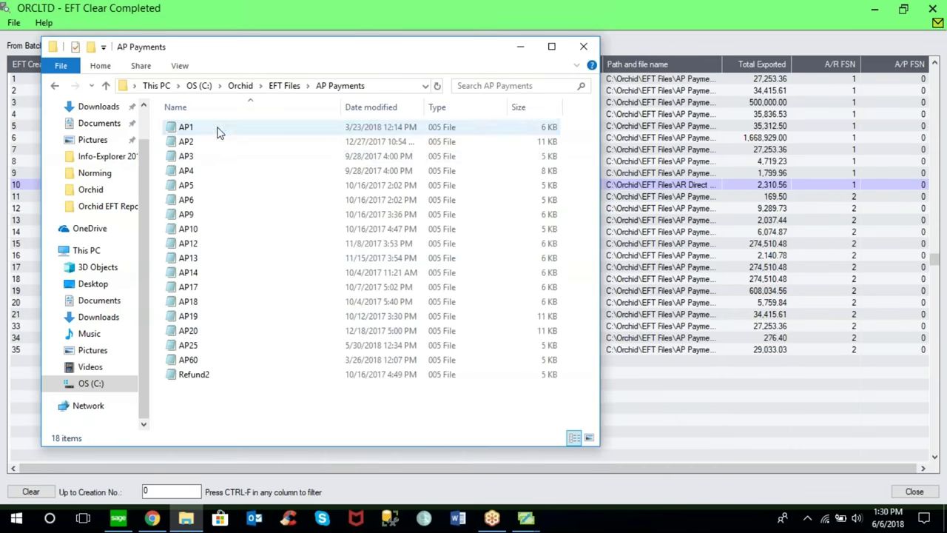
Step: Select the AP60 export file, return to the Orchid folder, and minimize File Explorer
left_click(190, 362)
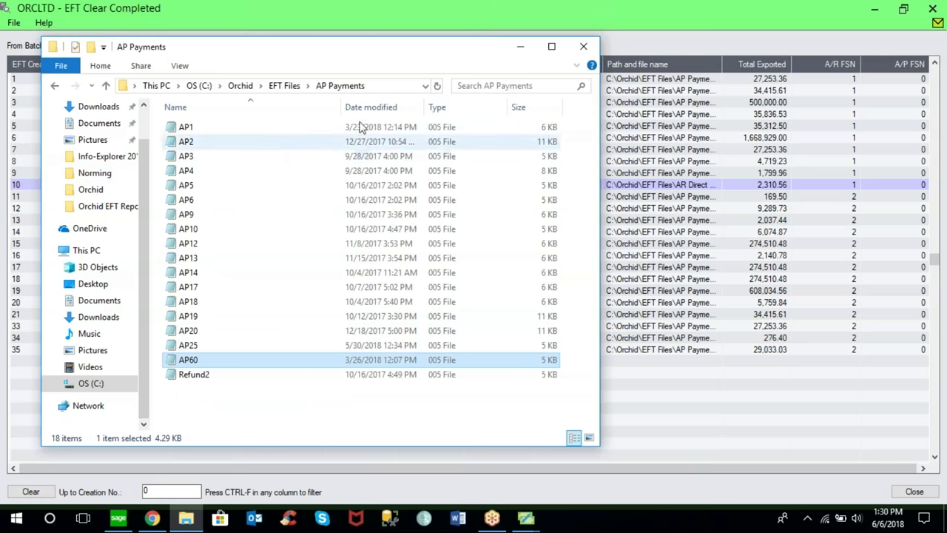
left_click(240, 86)
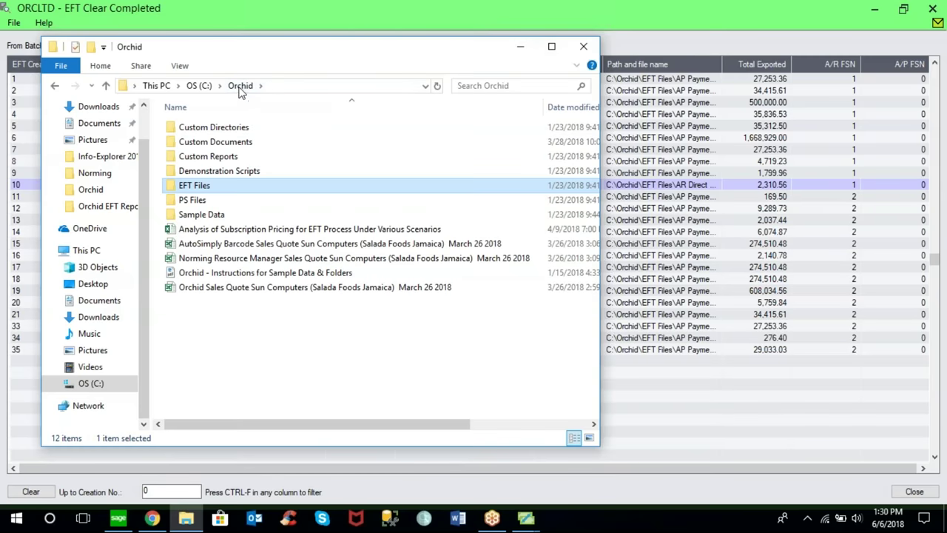
left_click(521, 46)
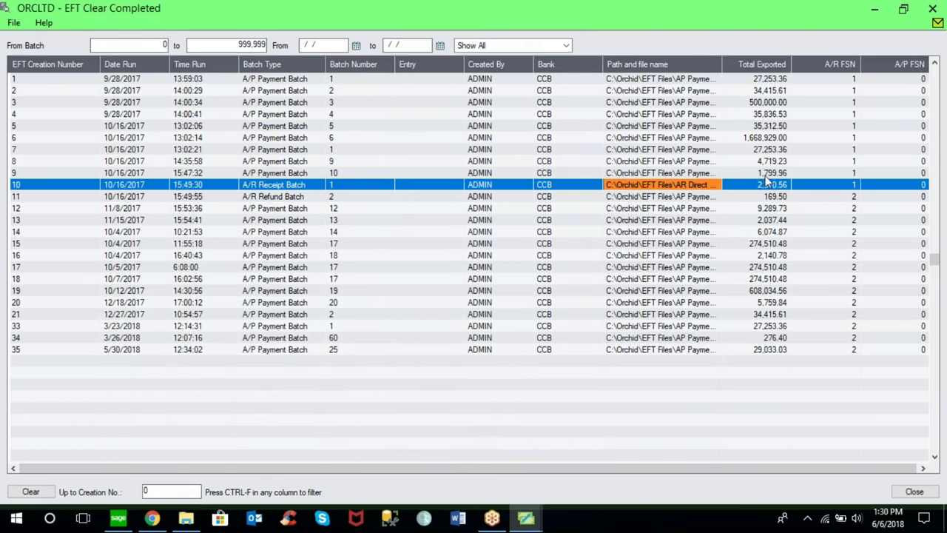
Step: Check the total exported for EFT creation number 9 and close the completed EFT logs
left_click(768, 174)
left_click(435, 470)
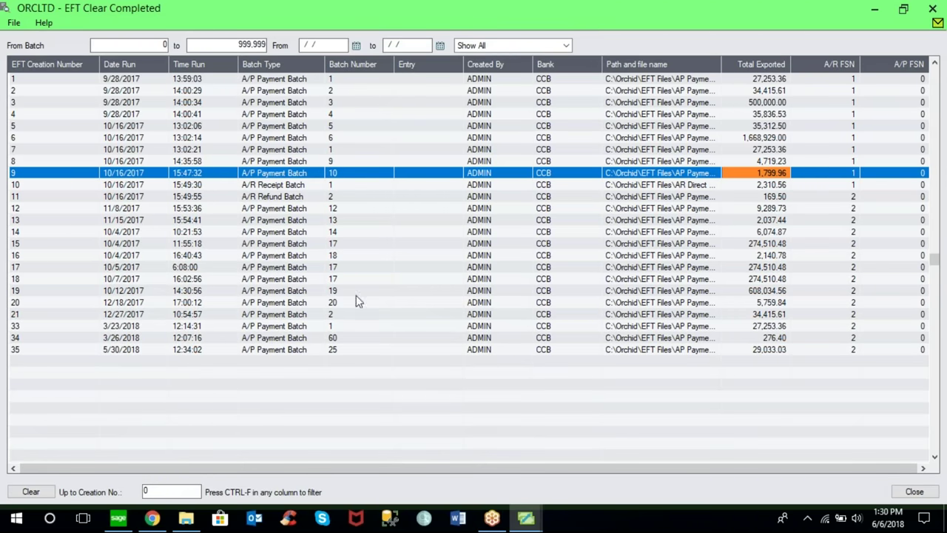
left_click(915, 492)
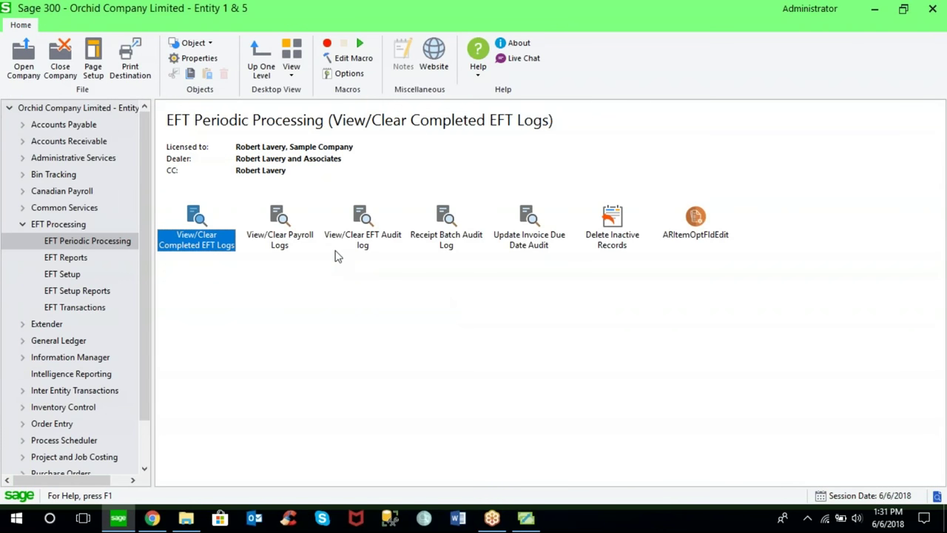
Step: Open View/Clear EFT Audit log from EFT Periodic Processing and maximize its window
left_click(286, 238)
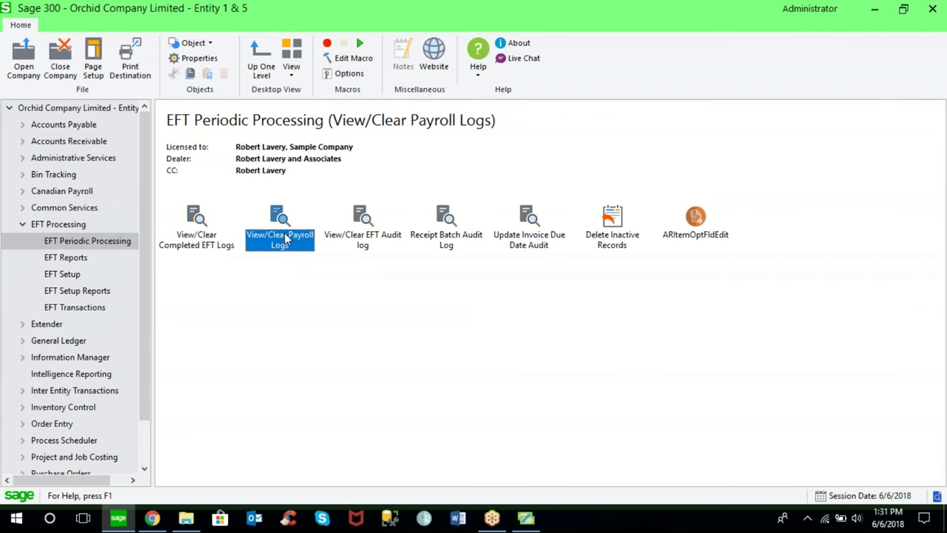
double_click(374, 236)
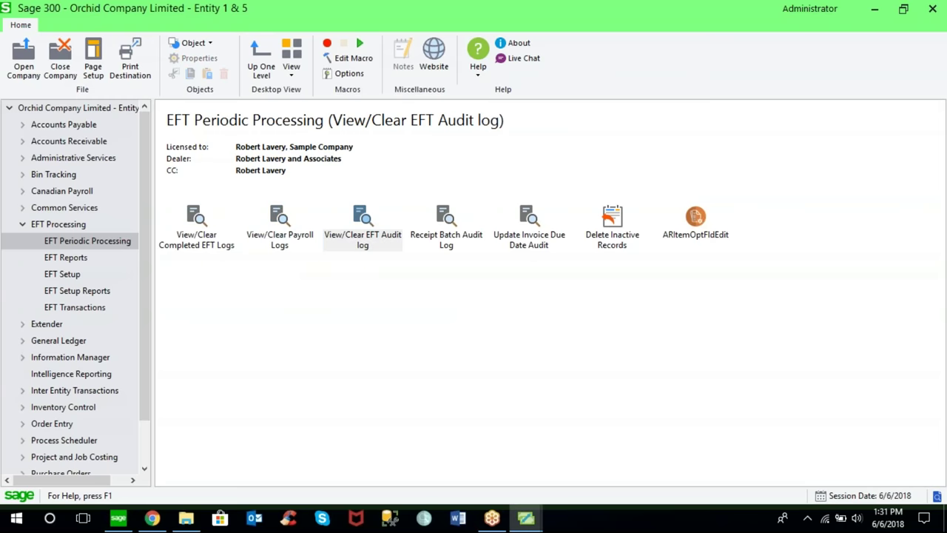
left_click(670, 160)
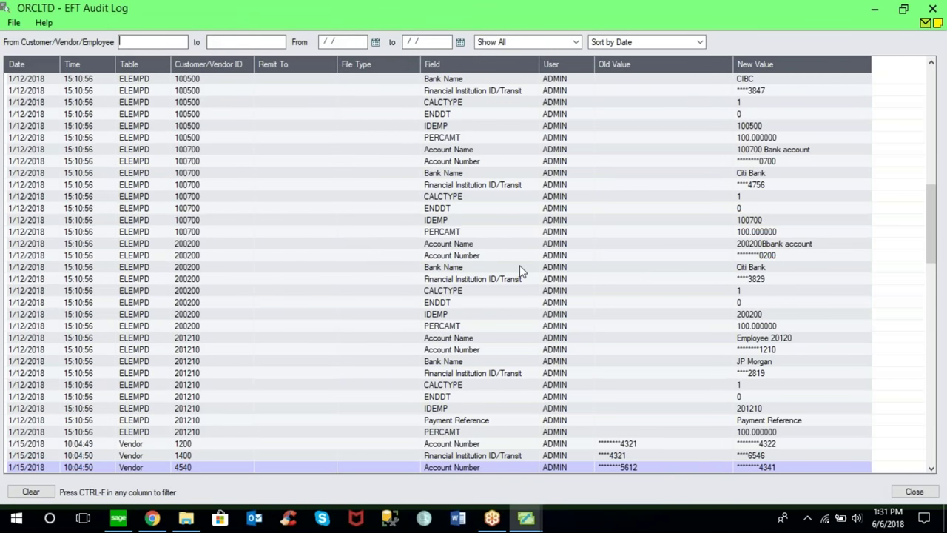
Step: Examine the 1/12/2018 audit entries, checking the time and user of a bank name change and the new values of employee account fields
left_click(42, 173)
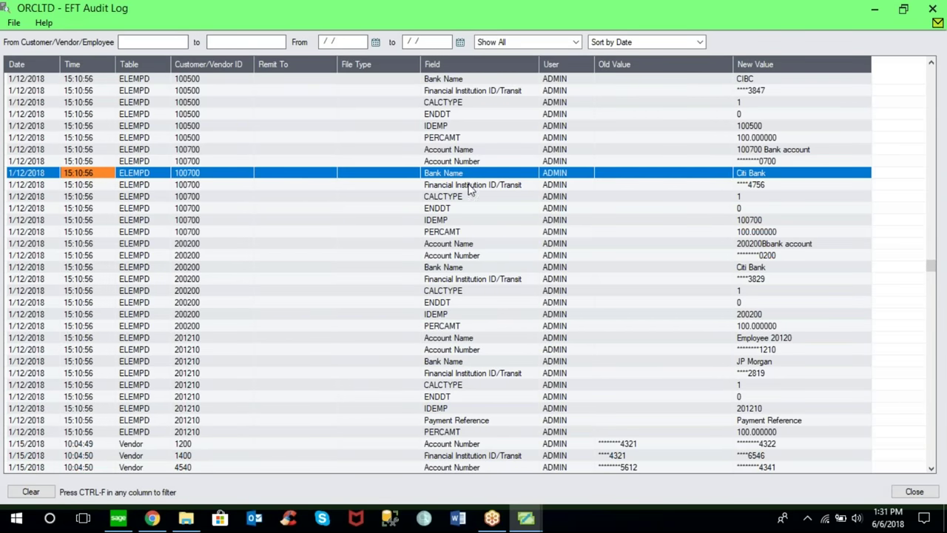
left_click(562, 176)
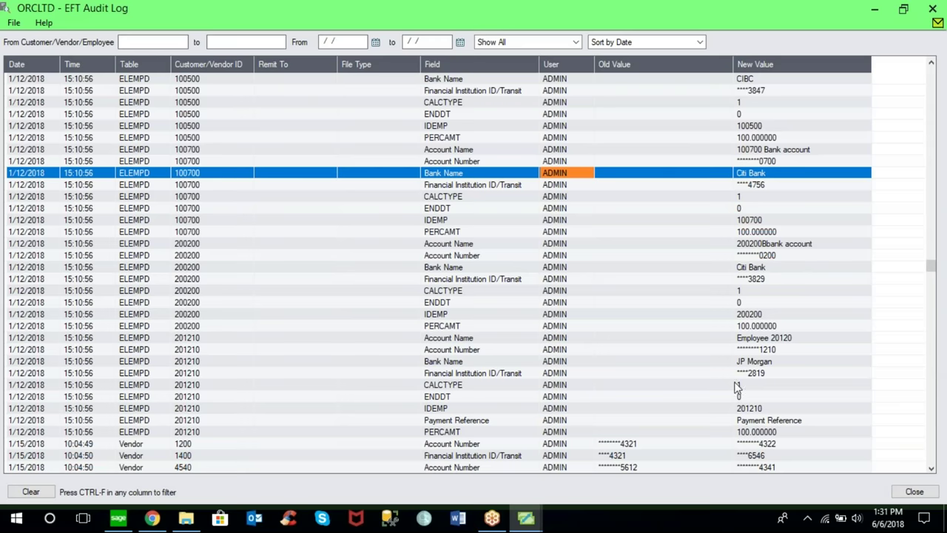
left_click(756, 351)
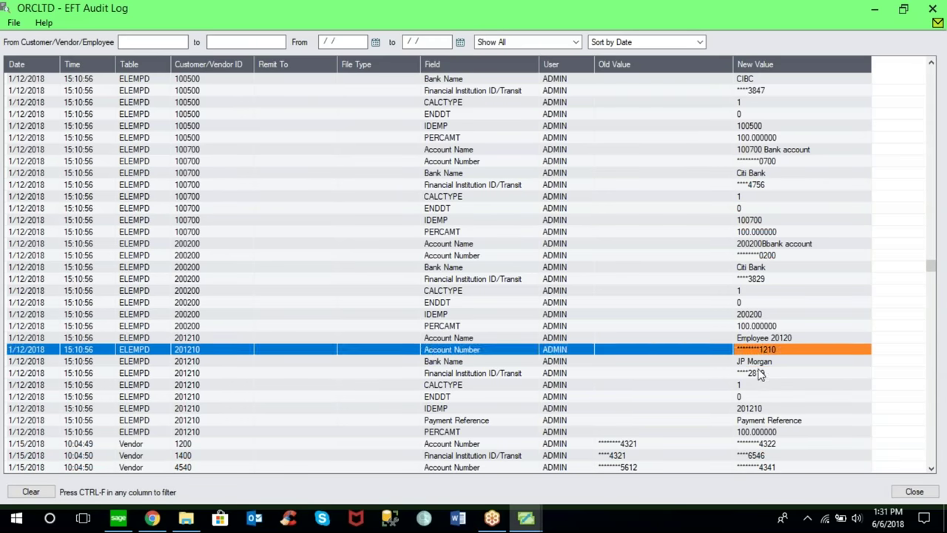
left_click(760, 374)
left_click(930, 470)
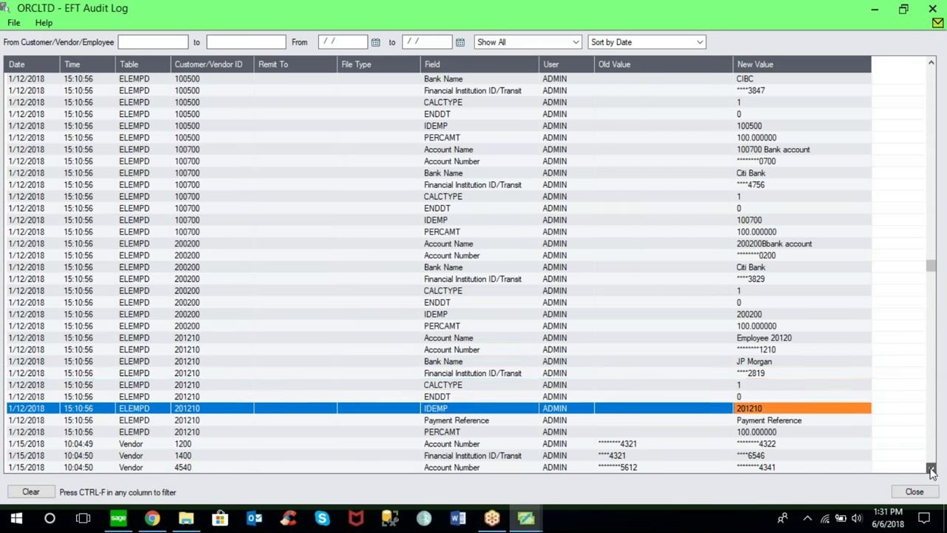
Step: Compare the old and new values of the vendor account number change dated 1/15/2018, and close the EFT Audit Log
left_click(654, 446)
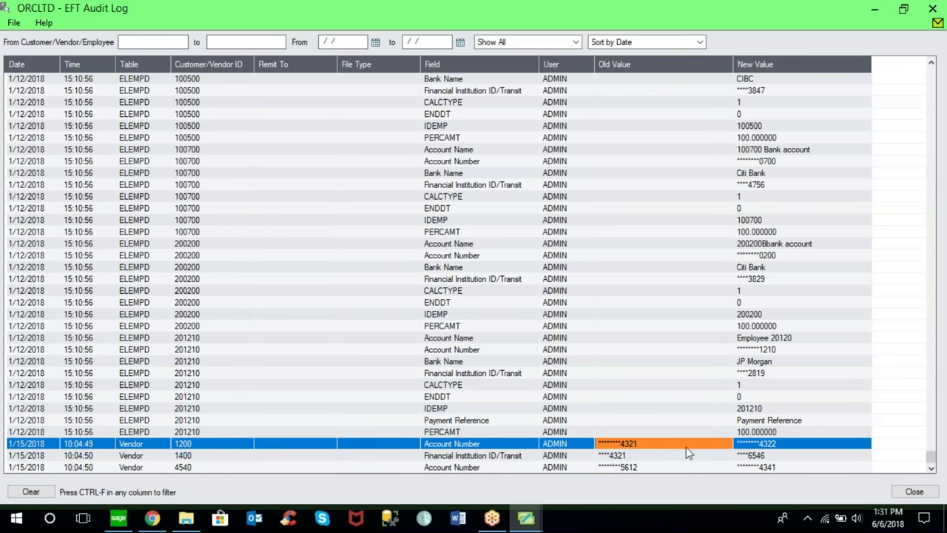
left_click(761, 446)
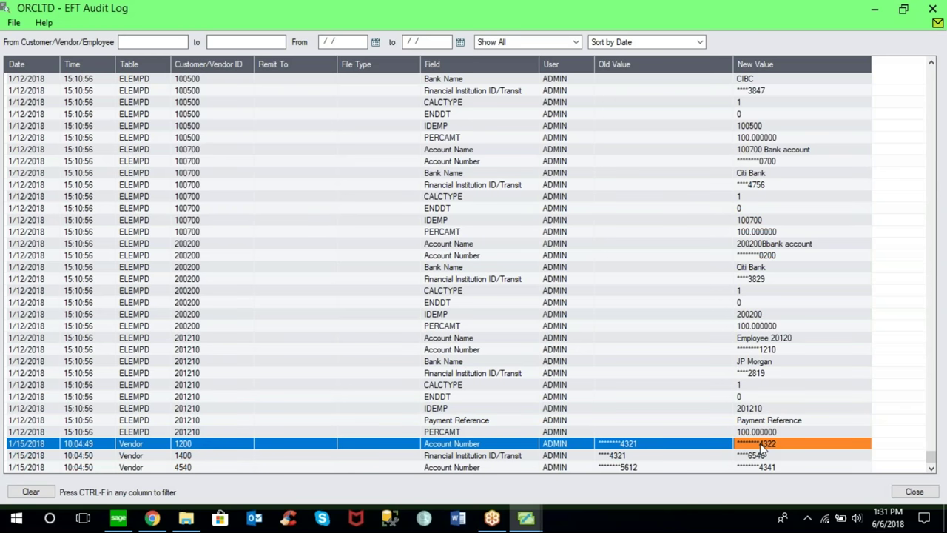
left_click(914, 492)
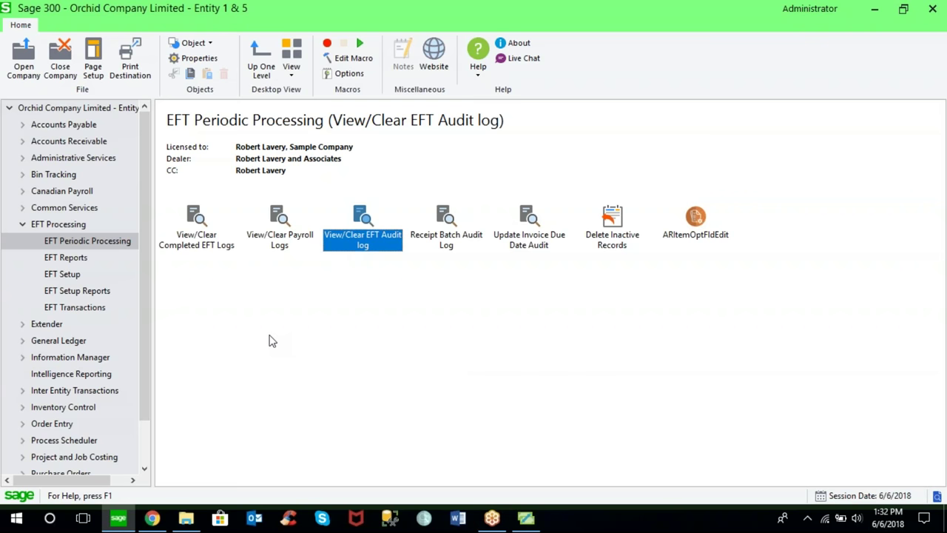
Step: Open Create Receipt Batch from EFT Transactions and load the DIRECTDEBIT receipt selection code
left_click(88, 307)
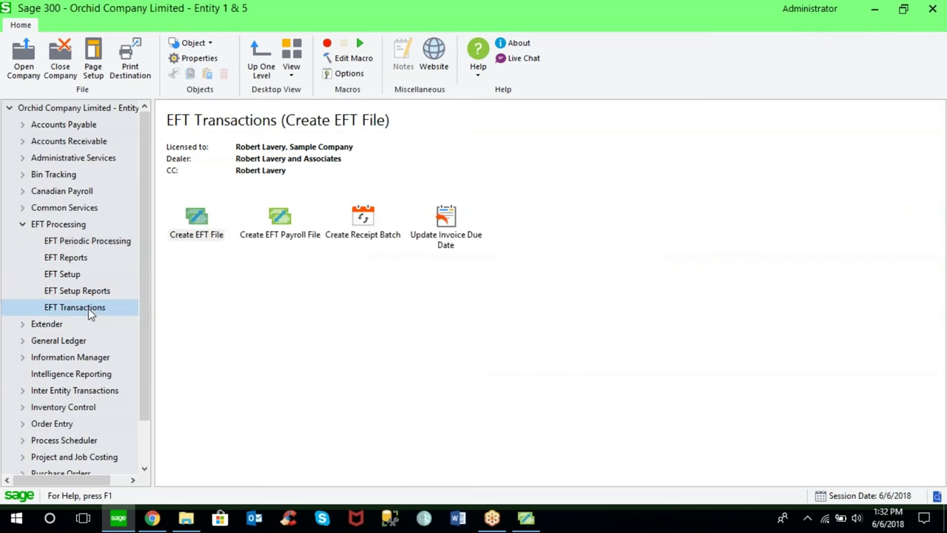
left_click(372, 223)
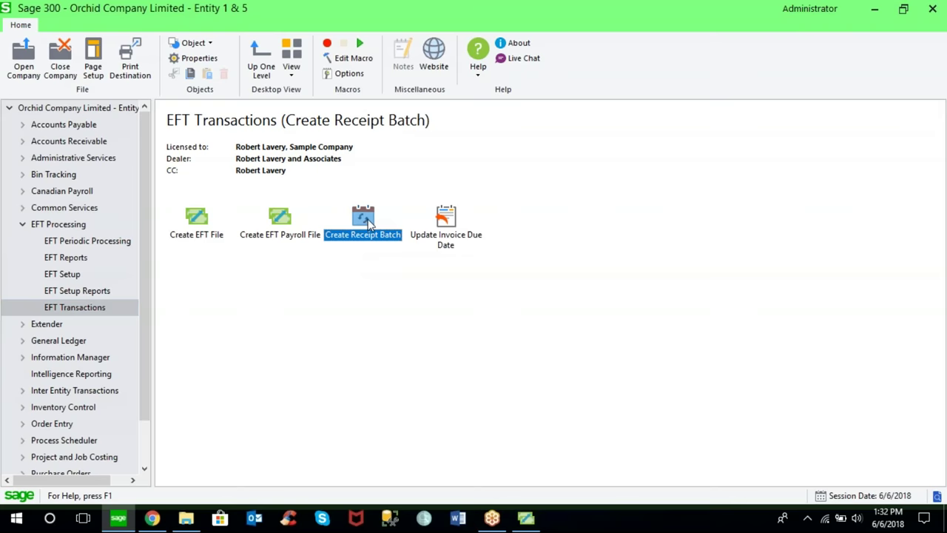
double_click(371, 224)
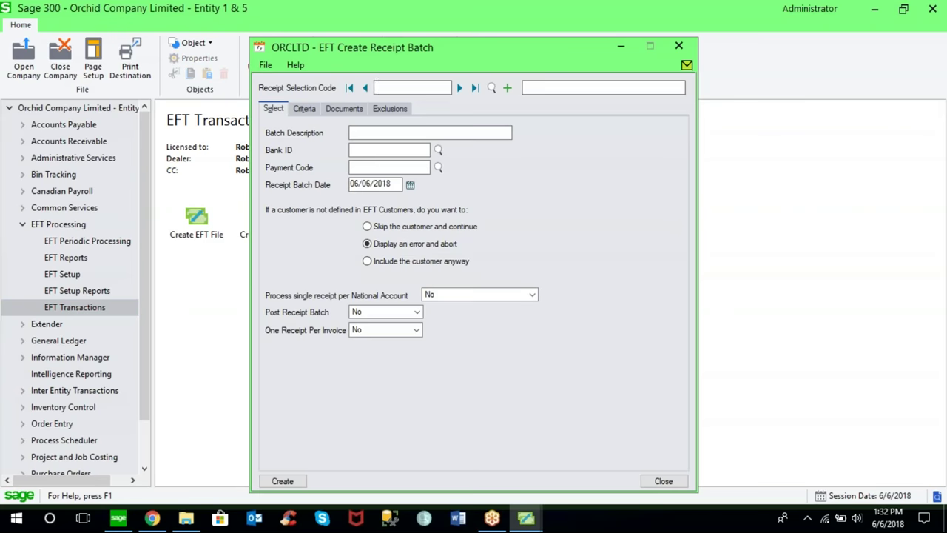
left_click(459, 89)
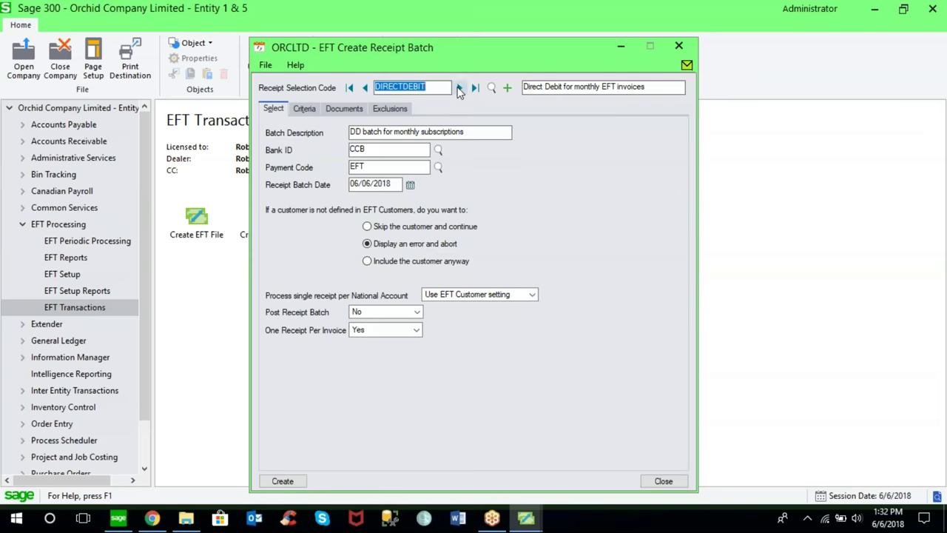
Step: Review the DIRECTDEBIT selection's criteria, document inclusion and exclusion settings, and close Create Receipt Batch without creating a batch
left_click(308, 109)
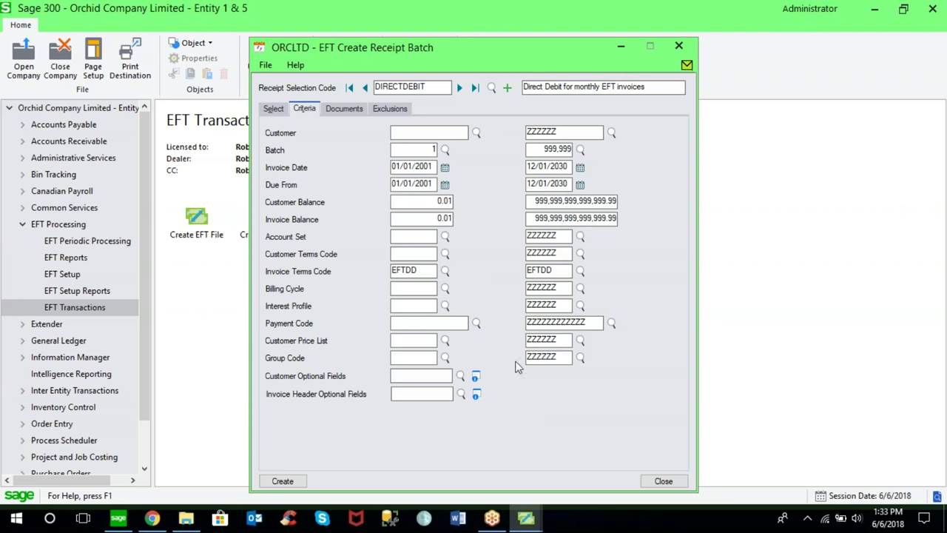
left_click(358, 110)
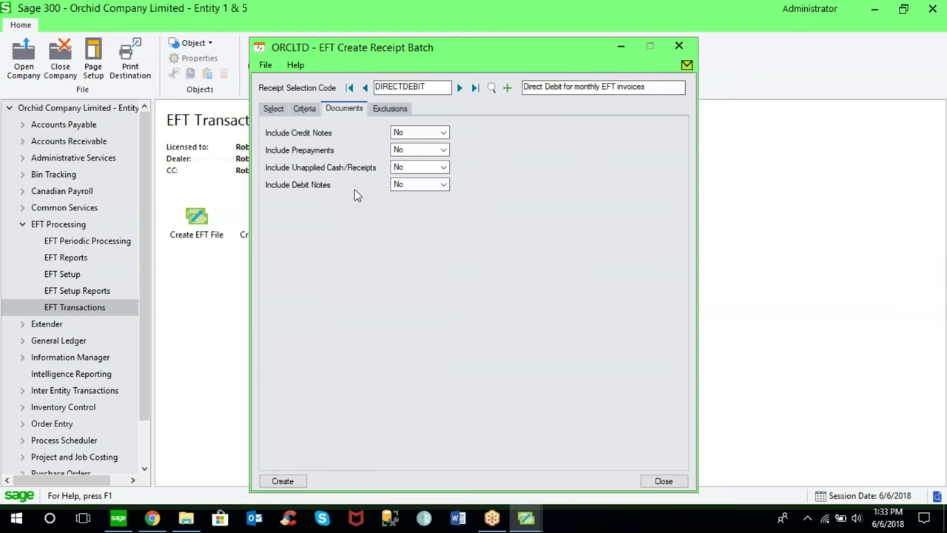
left_click(393, 113)
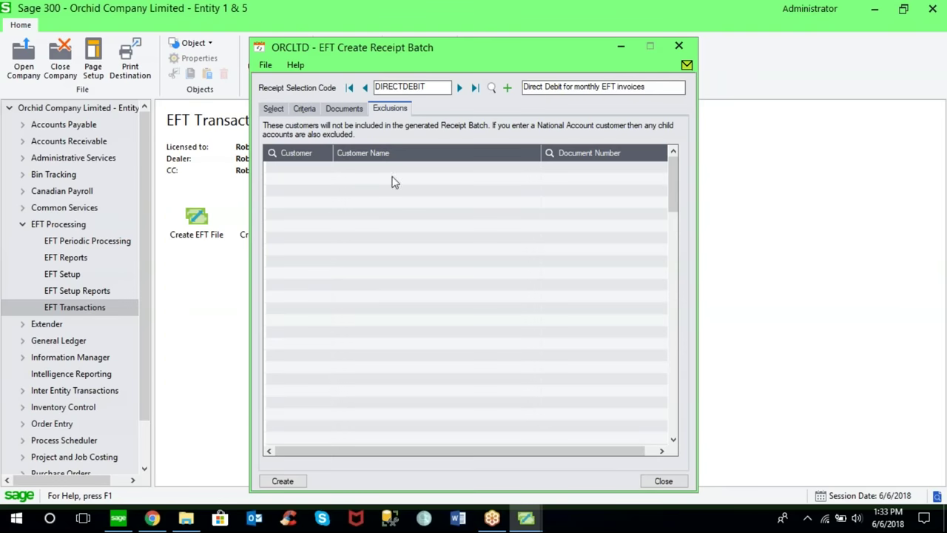
left_click(273, 109)
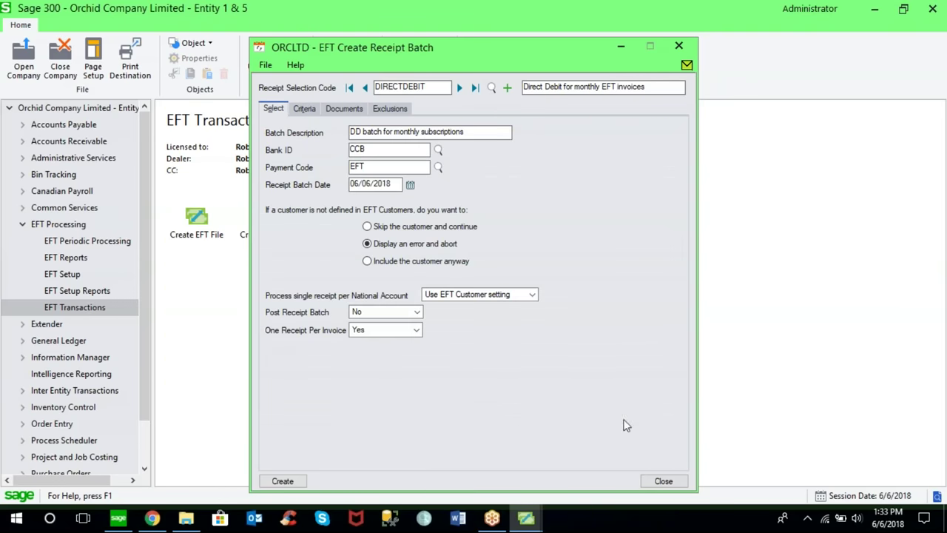
left_click(662, 481)
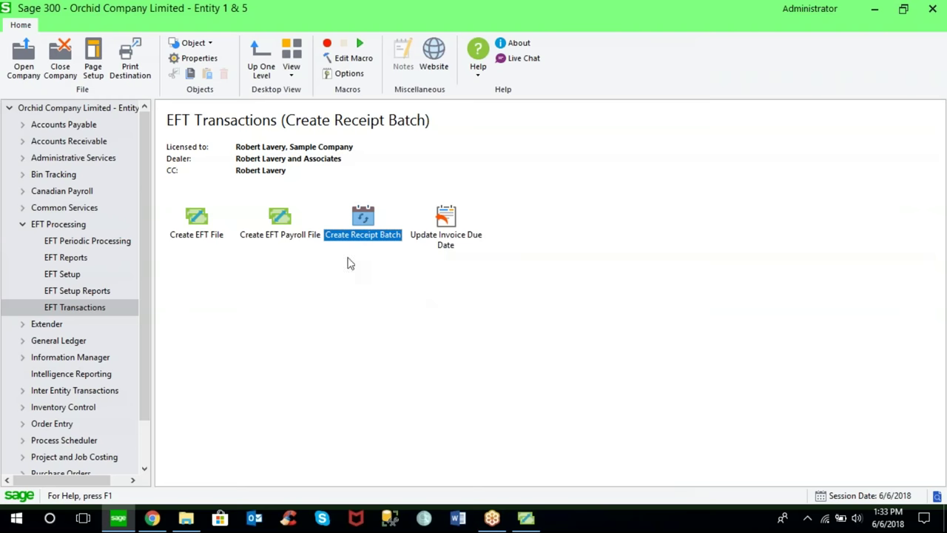
Step: Collapse the EFT Processing module and open the Setup section of the Extender module
left_click(67, 226)
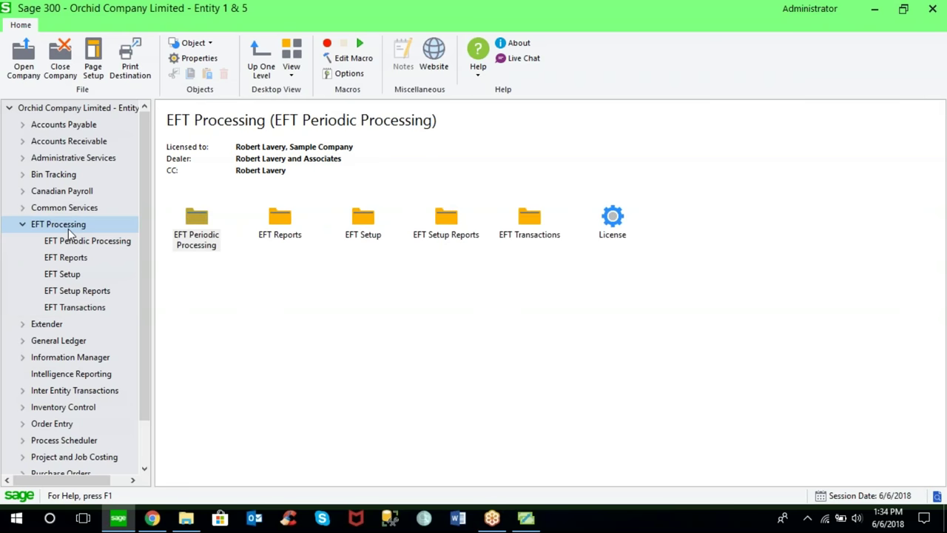
left_click(23, 226)
left_click(33, 243)
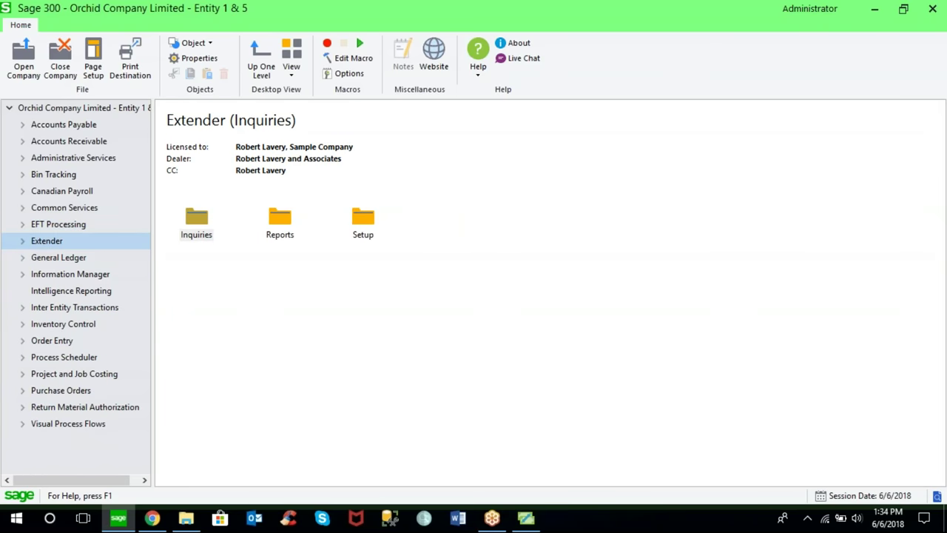
left_click(22, 242)
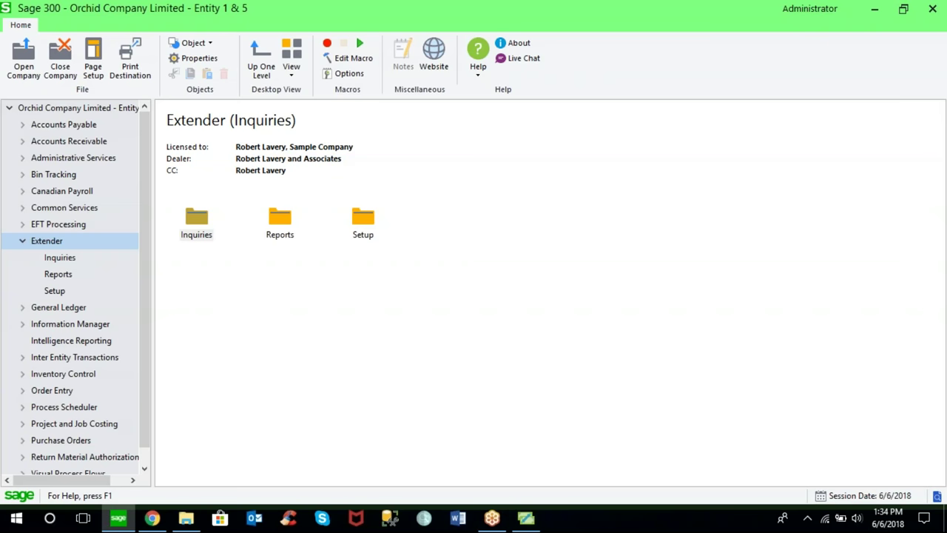
left_click(54, 291)
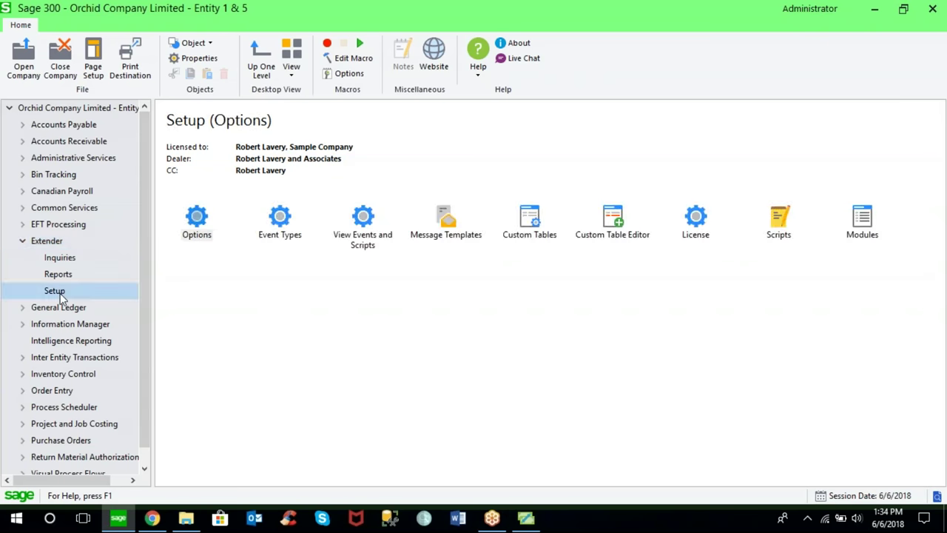
Step: Open Extender Options, review the user sign-in logging and e-mail server settings, and close the window
double_click(197, 224)
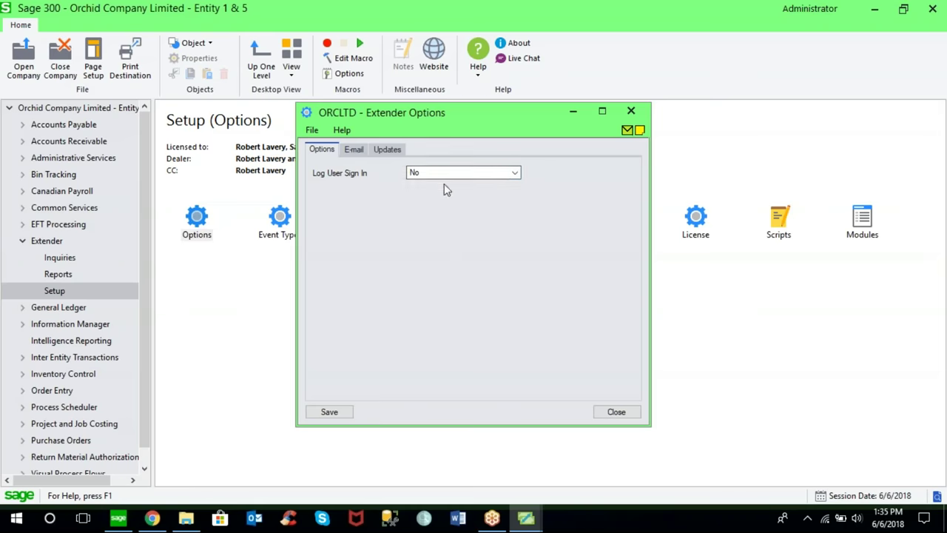
left_click(355, 151)
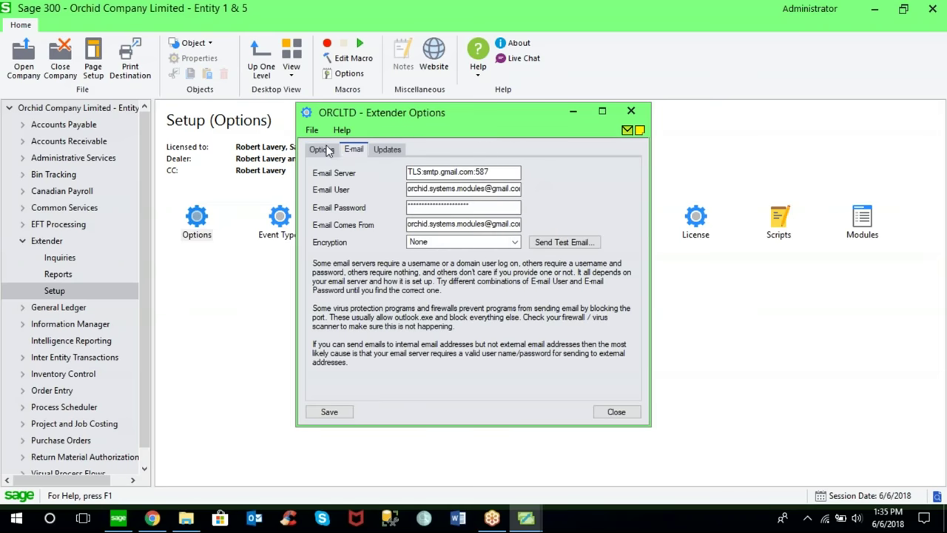
left_click(326, 149)
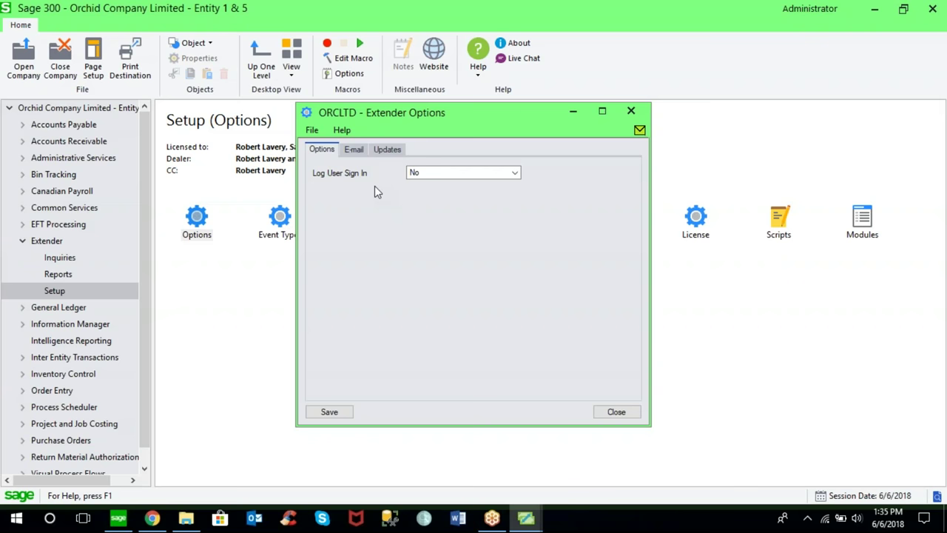
left_click(360, 151)
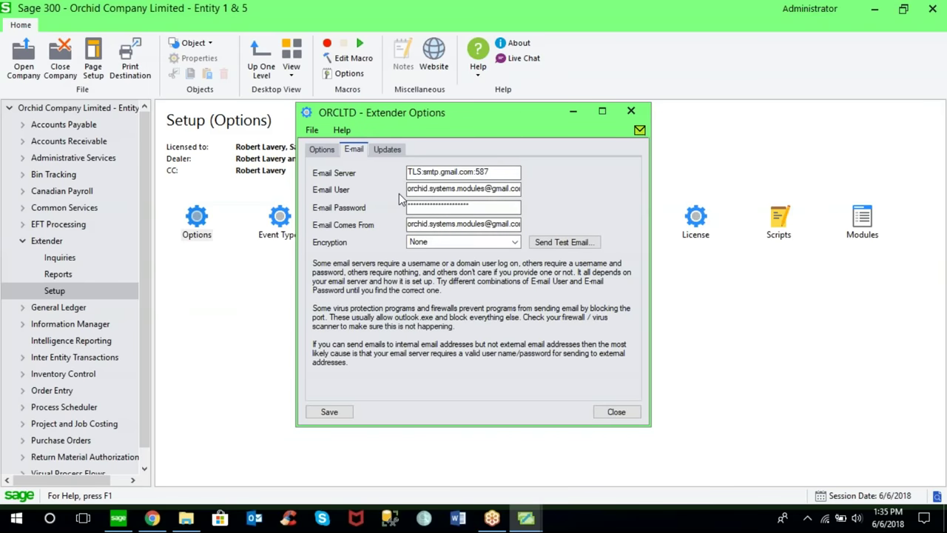
left_click(324, 151)
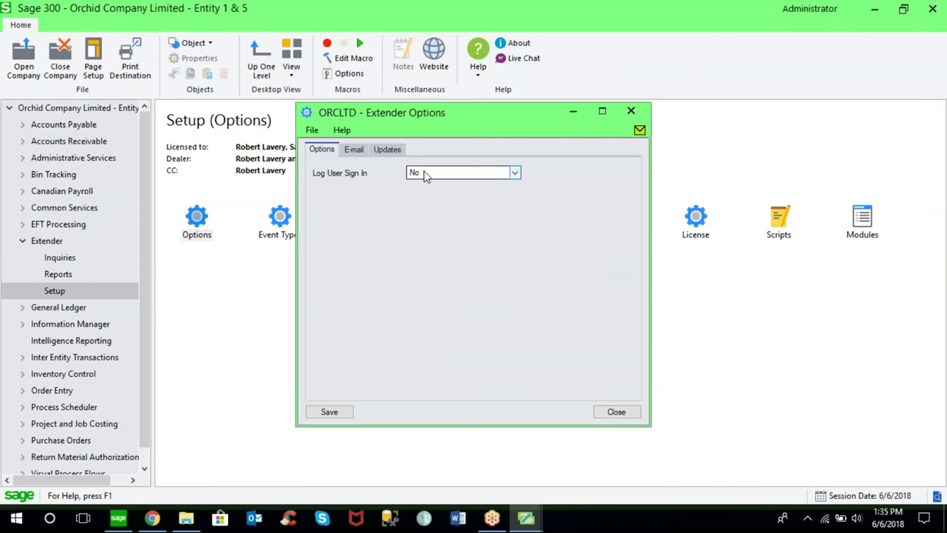
left_click(615, 412)
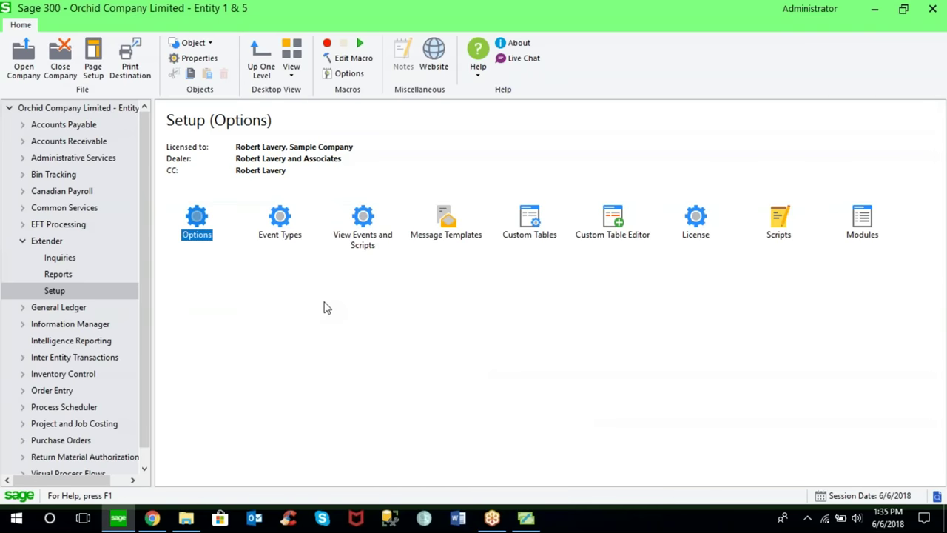
Step: Open Extender Event Types, review the available actions, and choose Run Program to examine its command and working folder settings
left_click(282, 216)
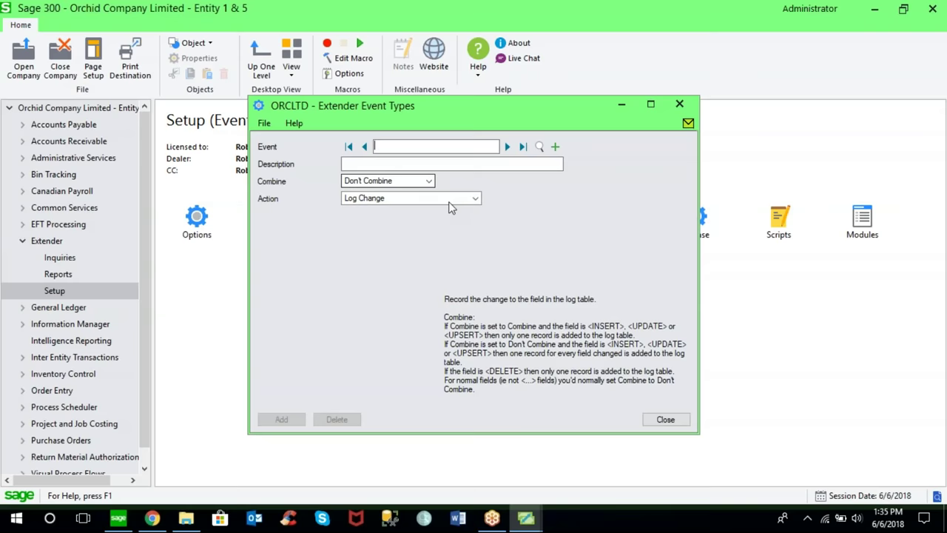
left_click(475, 200)
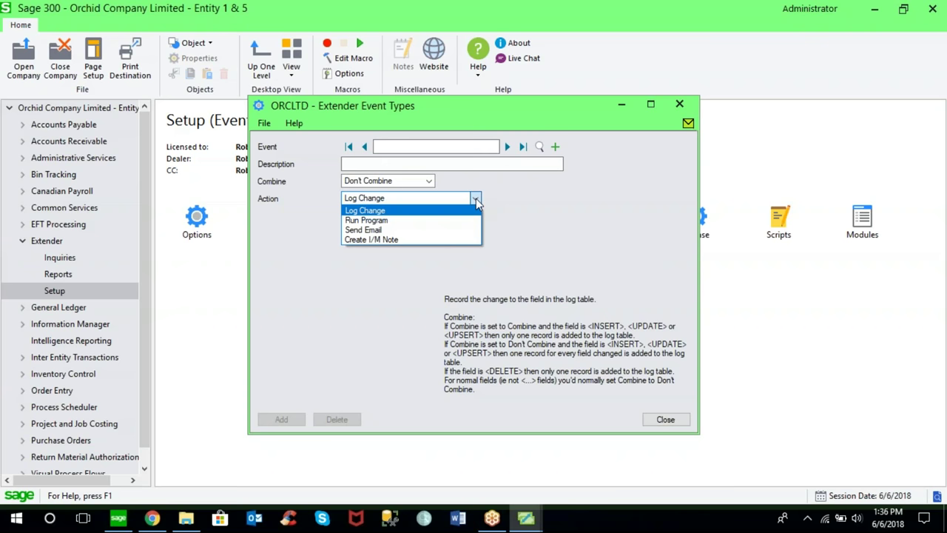
left_click(419, 221)
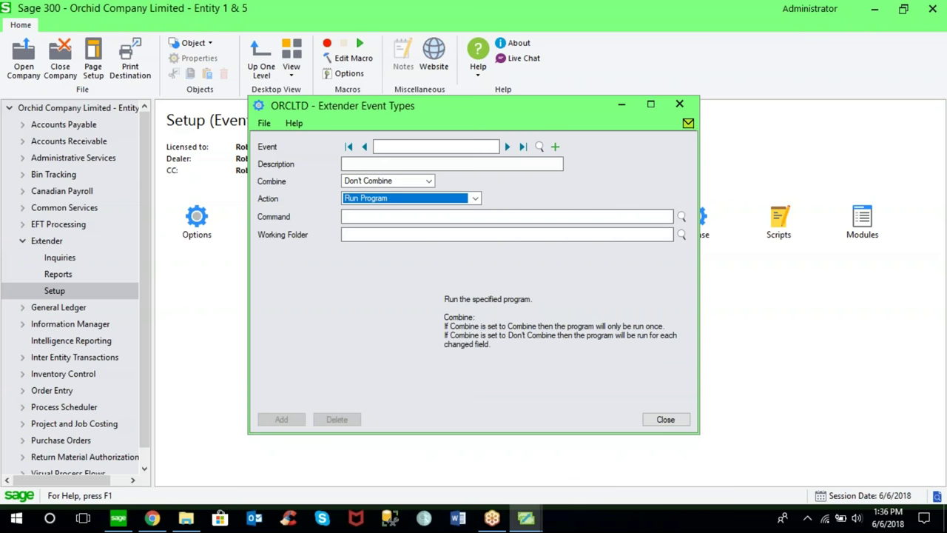
left_click(419, 217)
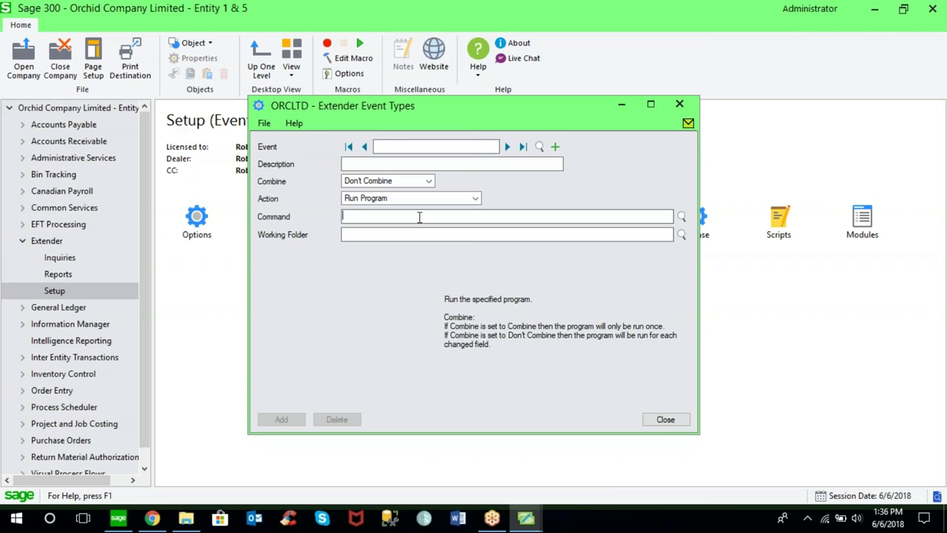
Step: Set the event action to Send Email, pick the CUSTCLEMAIL message template, and open that template
left_click(476, 199)
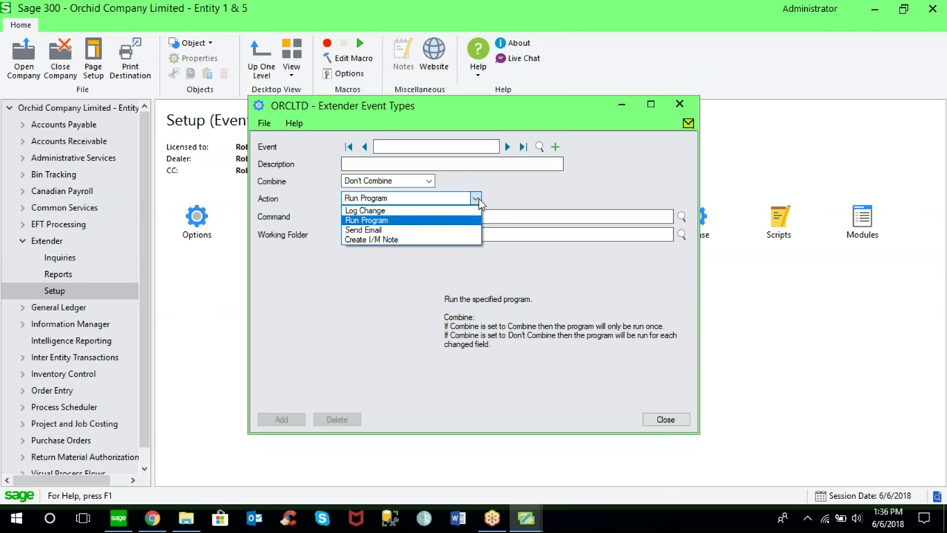
left_click(452, 230)
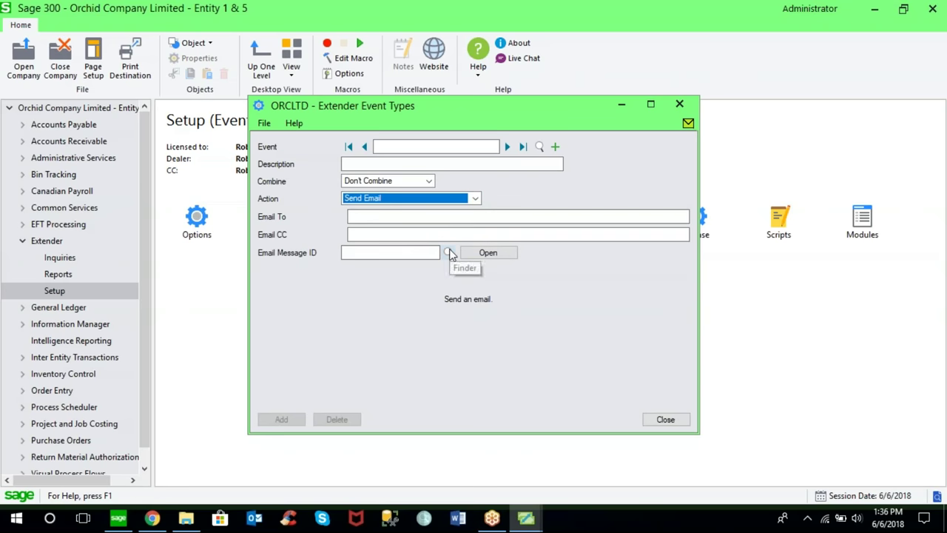
left_click(450, 253)
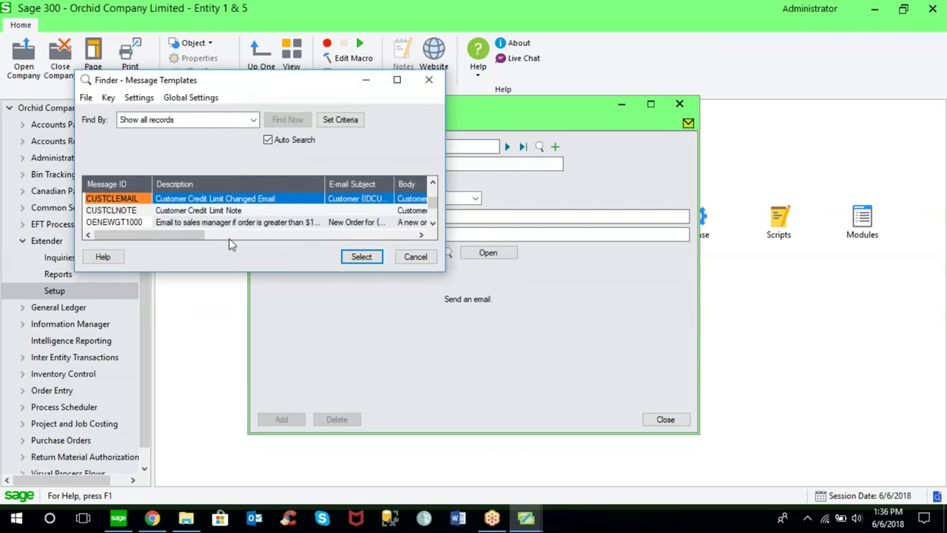
double_click(231, 200)
double_click(381, 251)
left_click(488, 256)
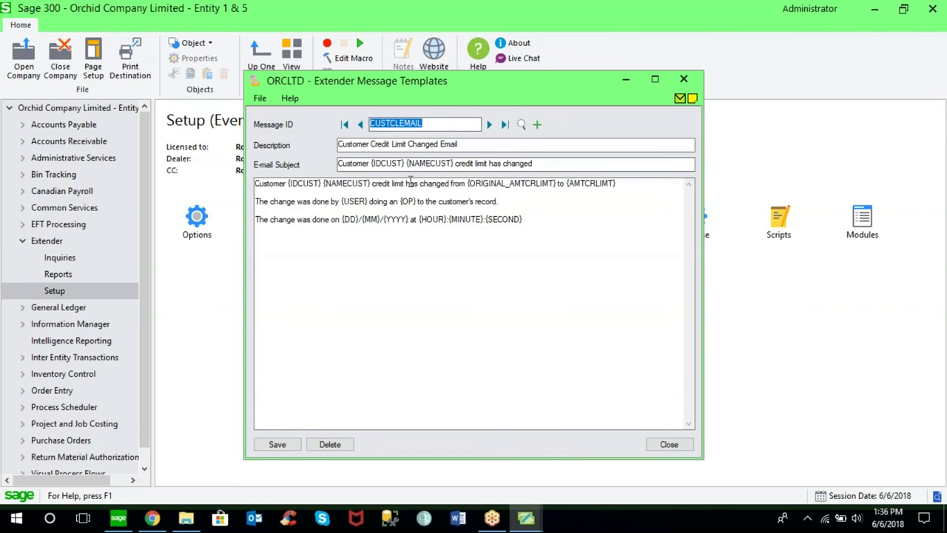
Step: Review the CUSTCLEMAIL template's description, user and date placeholders, and original and new credit limit fields, and close the template
left_click(481, 143)
left_click_drag(481, 144, 306, 152)
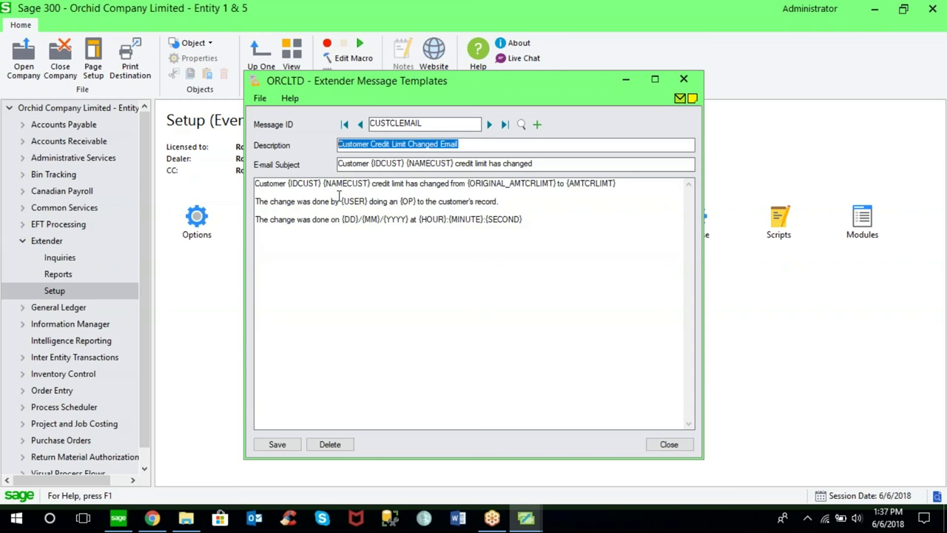
left_click_drag(341, 199, 520, 221)
left_click_drag(468, 182, 517, 191)
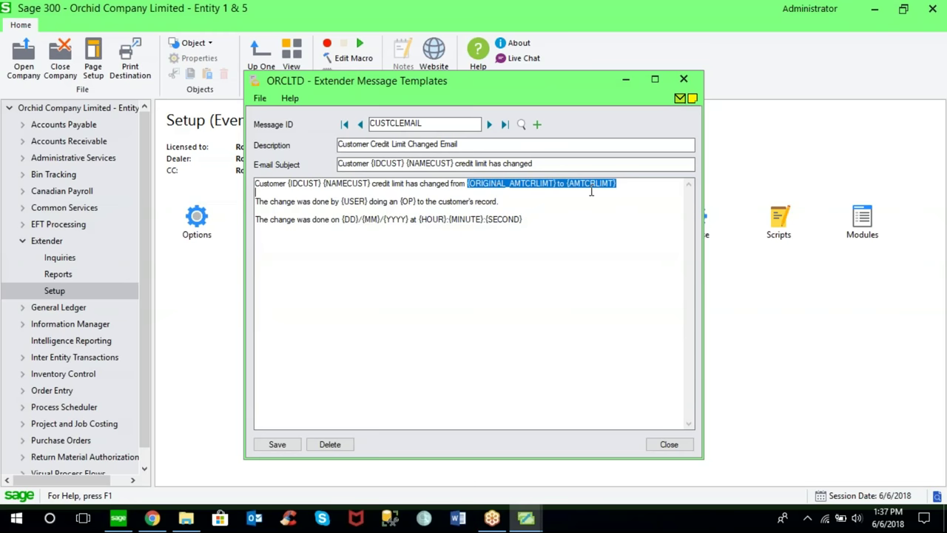
left_click(668, 444)
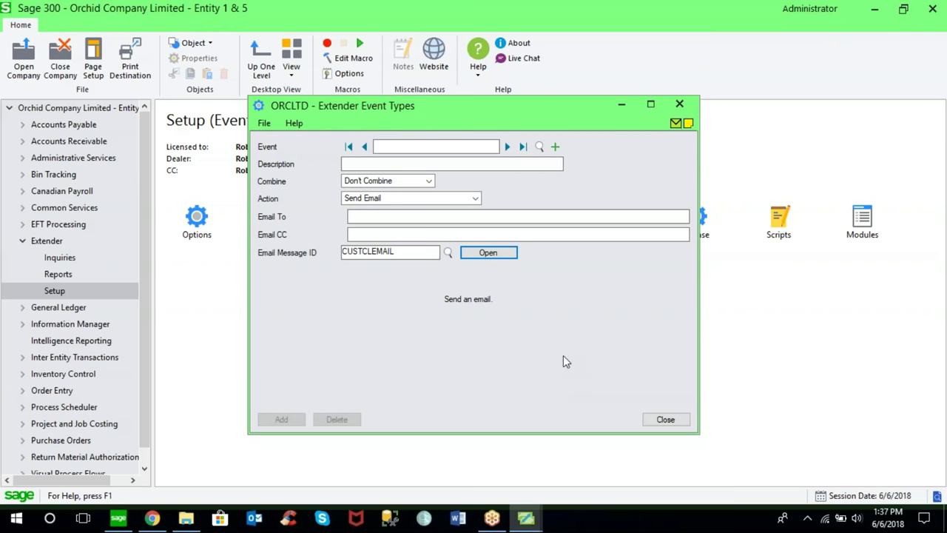
Step: Set the event action to Create I/M Note, review its CUSTCLEMAIL note template, and close Event Types without adding an event
left_click(475, 198)
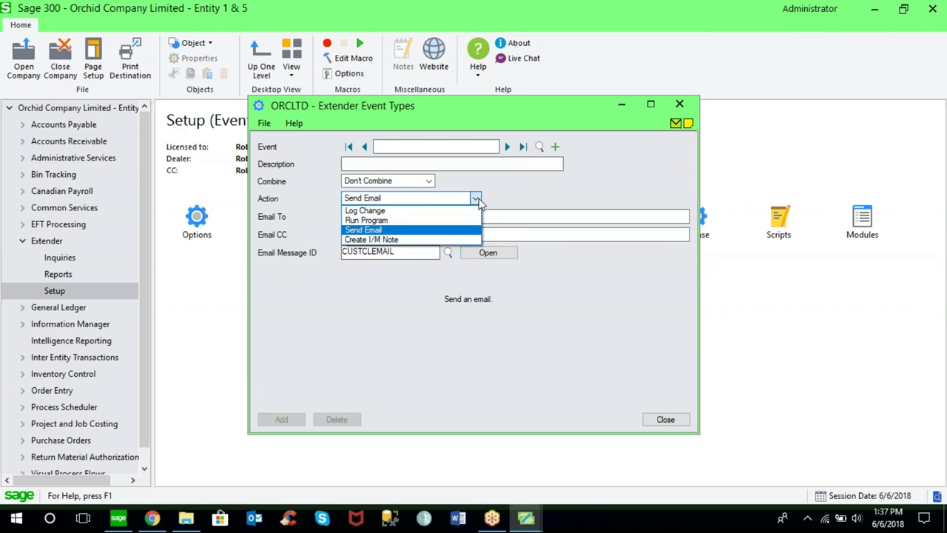
left_click(401, 240)
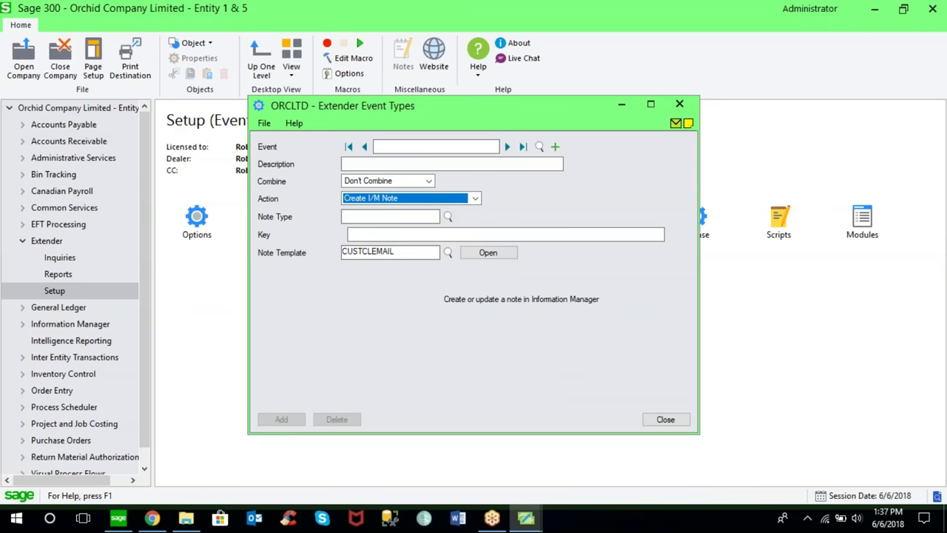
left_click(448, 254)
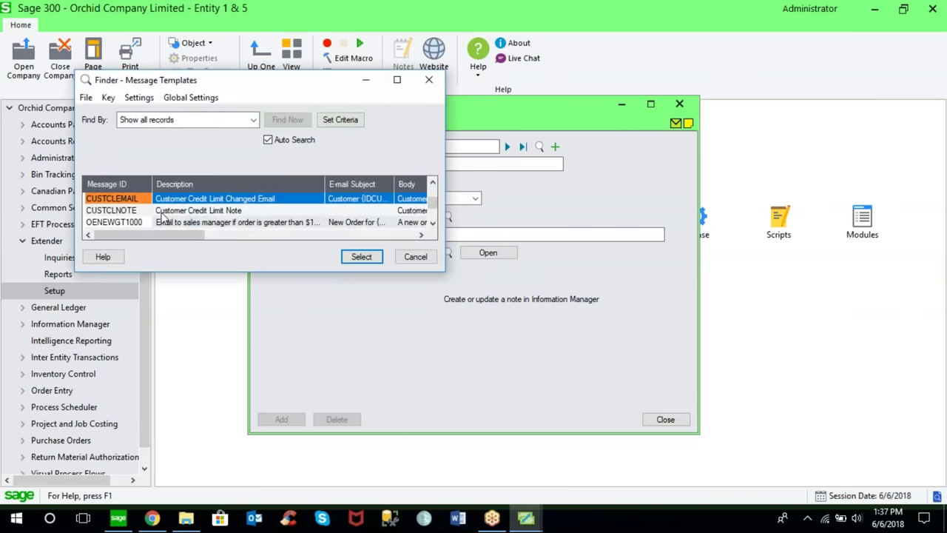
double_click(199, 200)
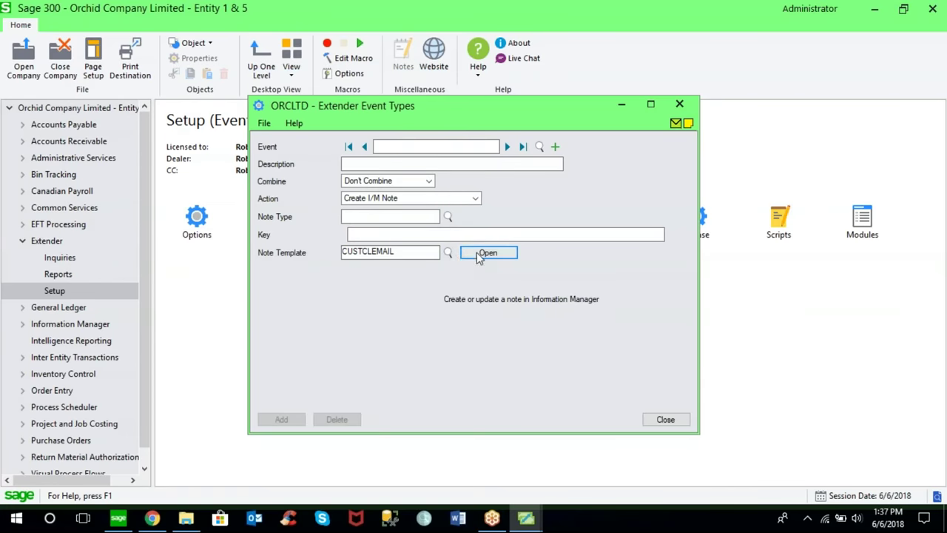
left_click(474, 253)
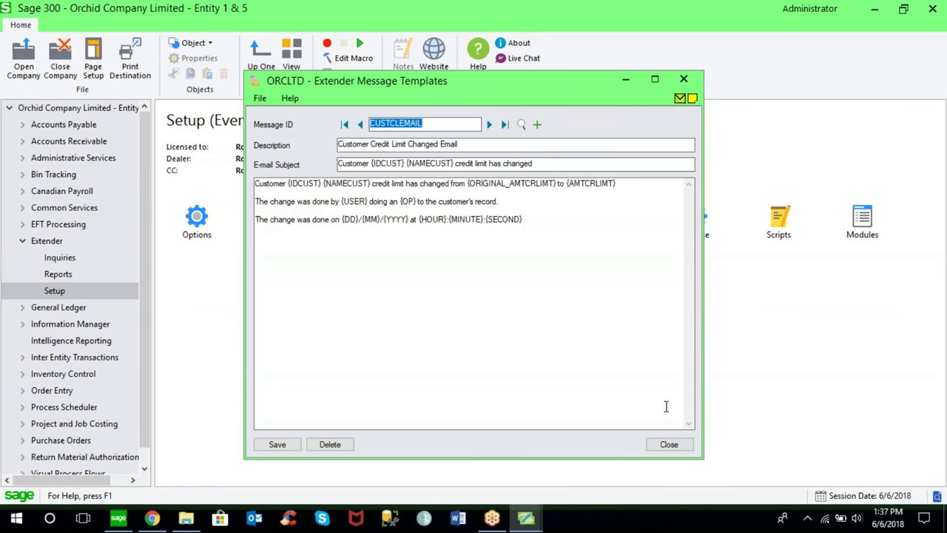
left_click(668, 444)
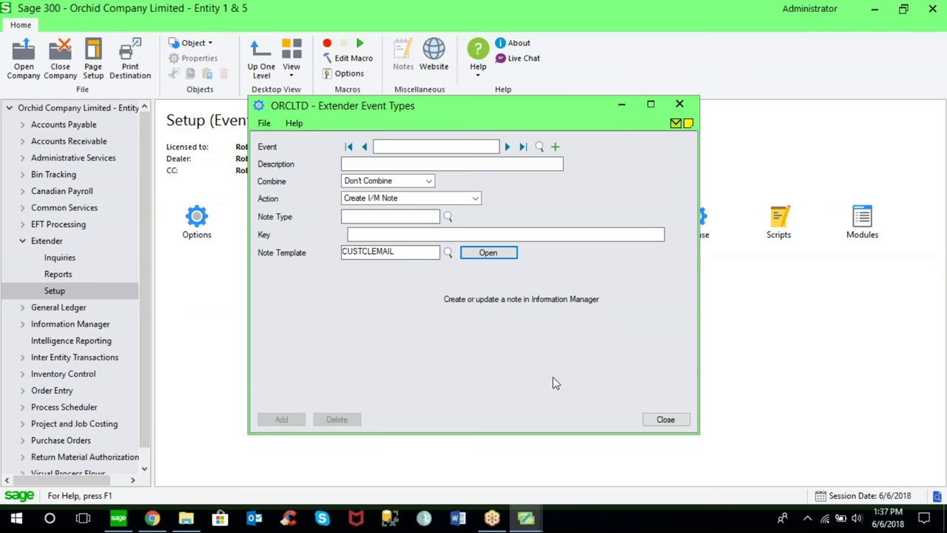
left_click(663, 420)
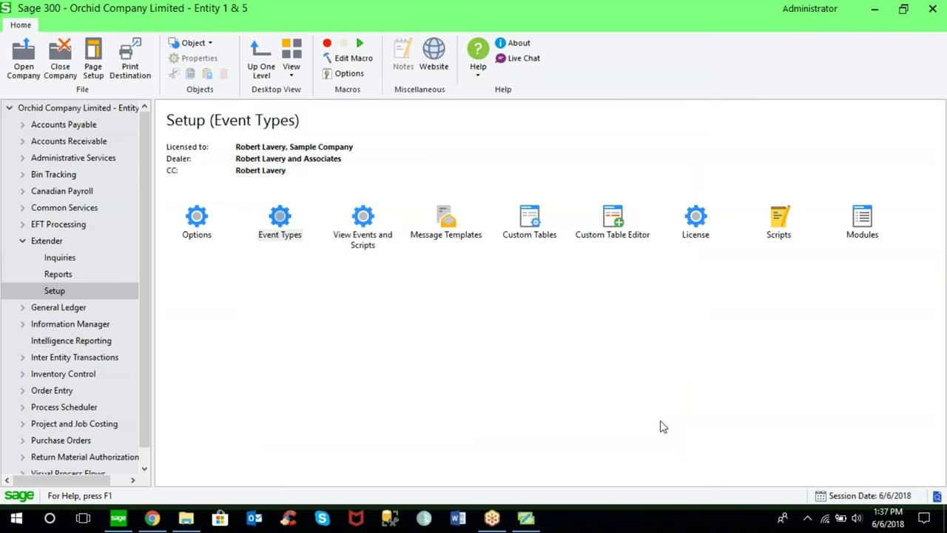
Step: Examine the events and scripts attached to the AR0024 Customers view and the AR0033 Invoice Details script in View Events and Scripts, and close it
double_click(368, 224)
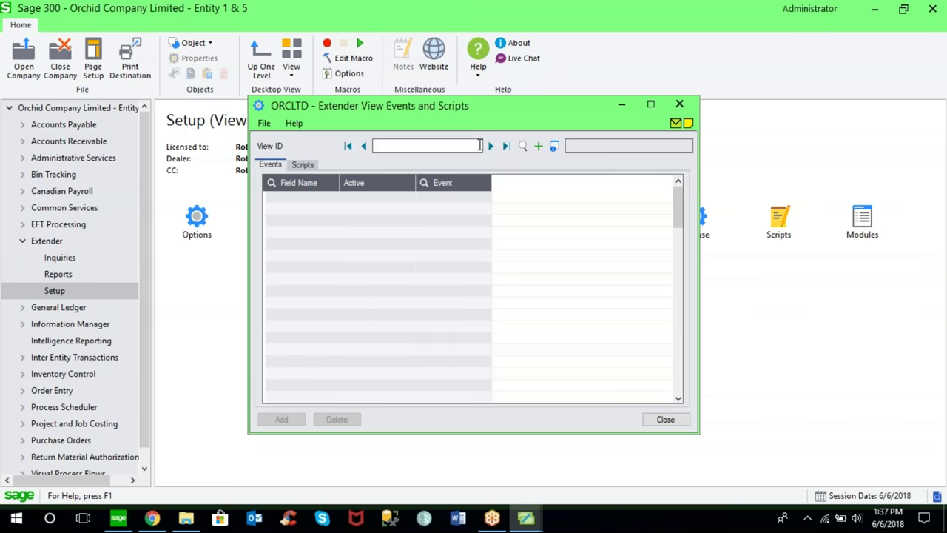
left_click(491, 147)
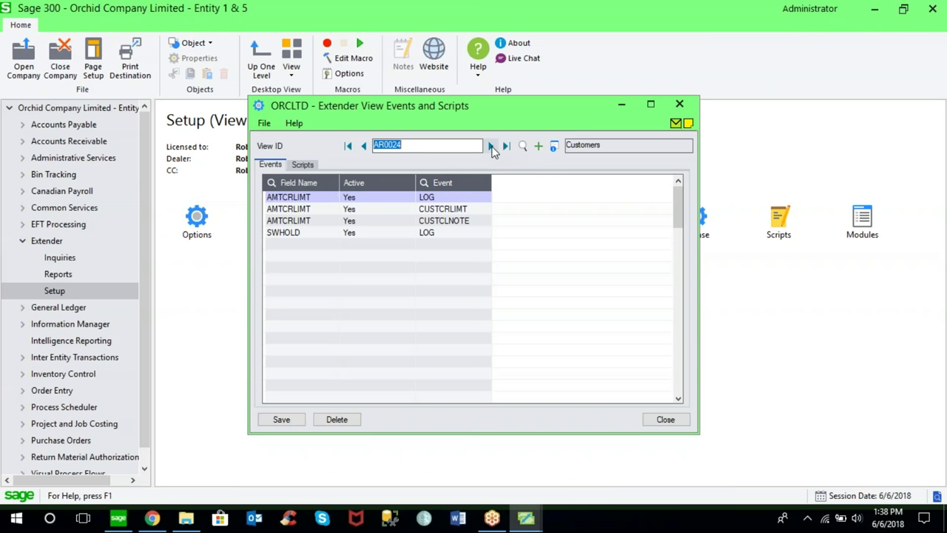
left_click(303, 165)
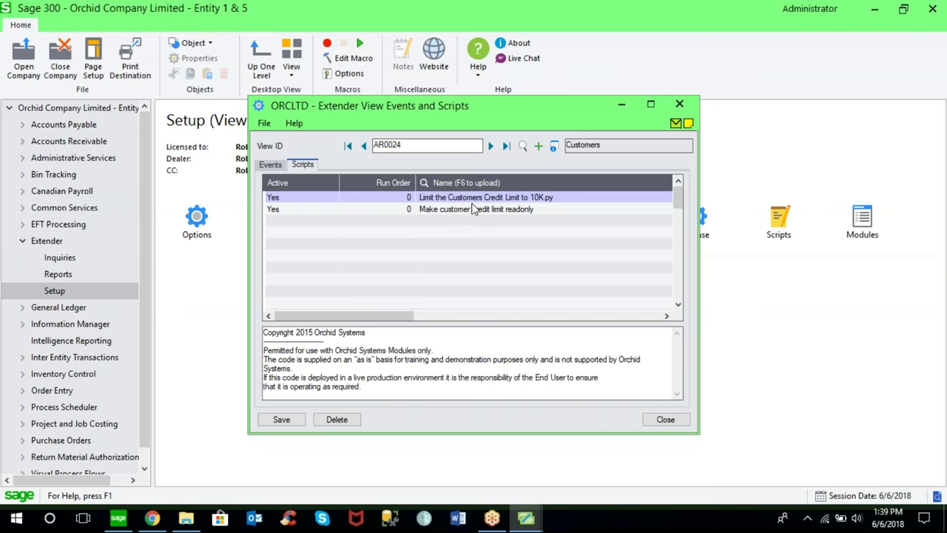
left_click(467, 210)
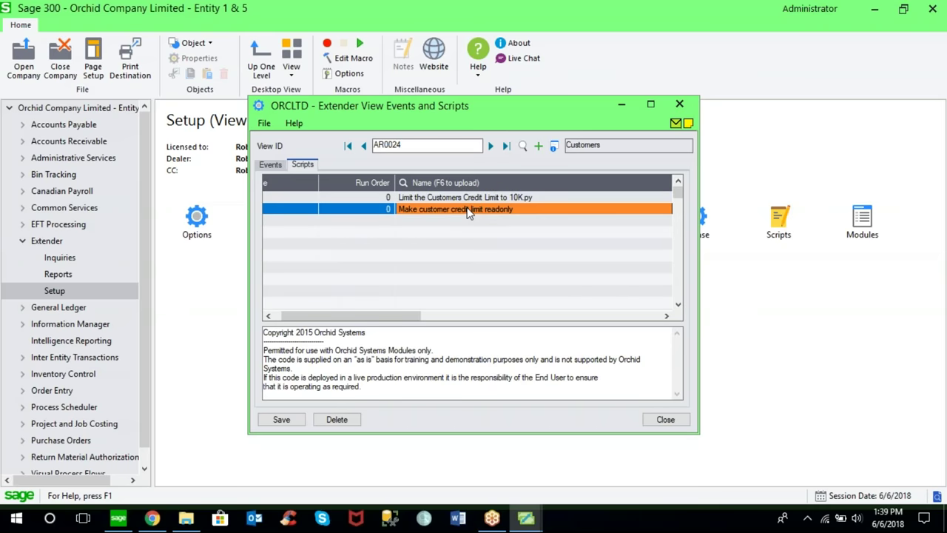
left_click(437, 197)
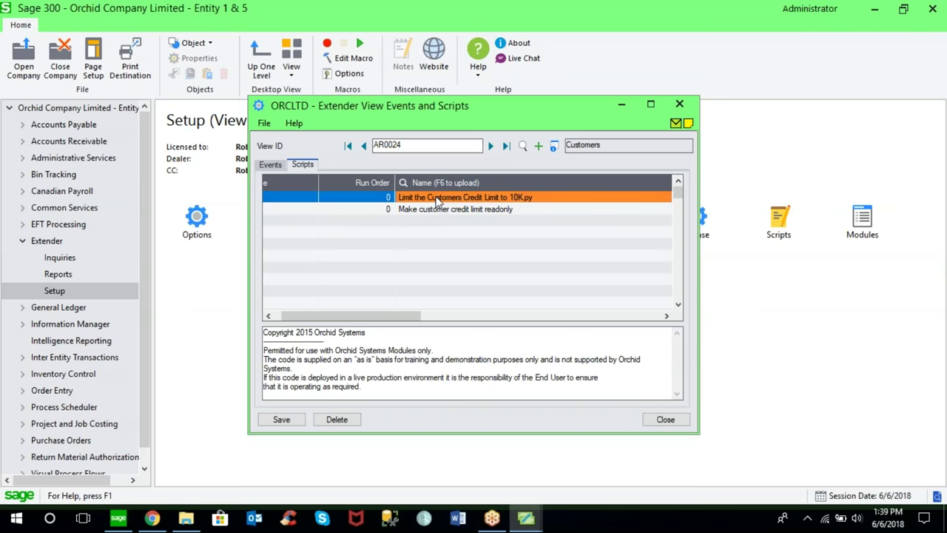
left_click(491, 146)
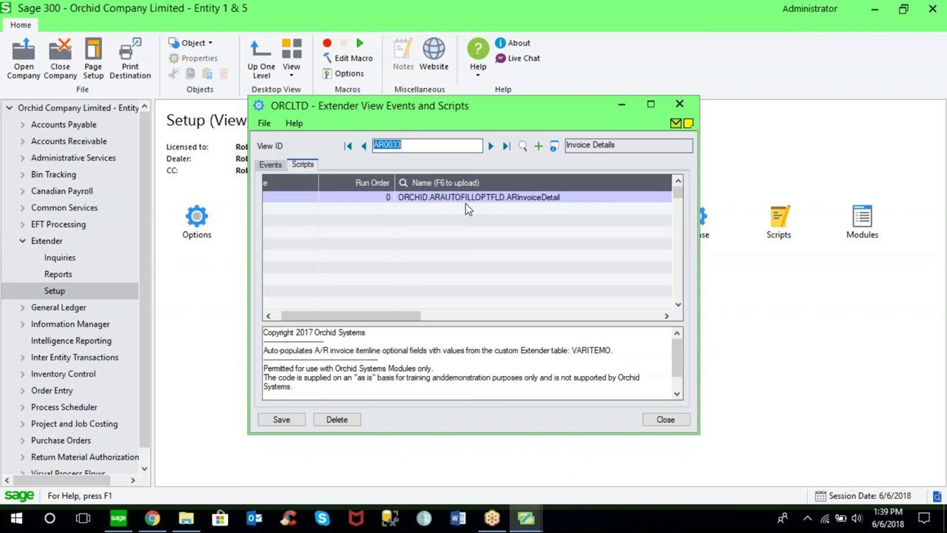
left_click(665, 420)
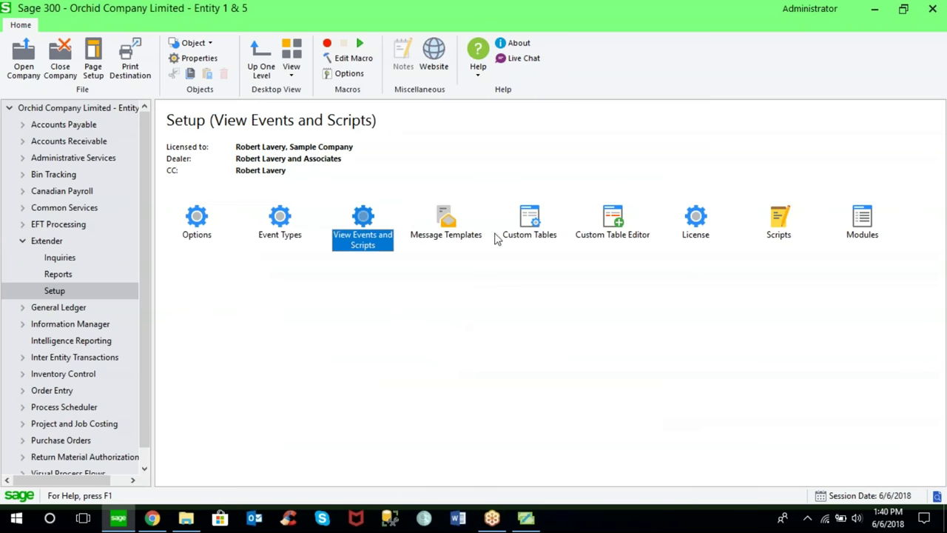
Step: Review the field definitions of the NPSCUST table in Extender Custom Tables, close the window, and select the Modules setup item
left_click(528, 227)
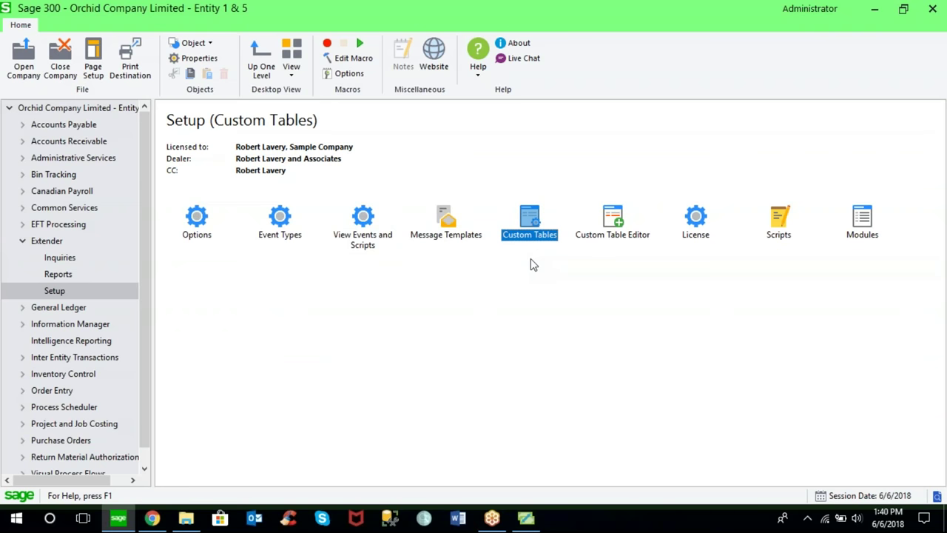
double_click(530, 218)
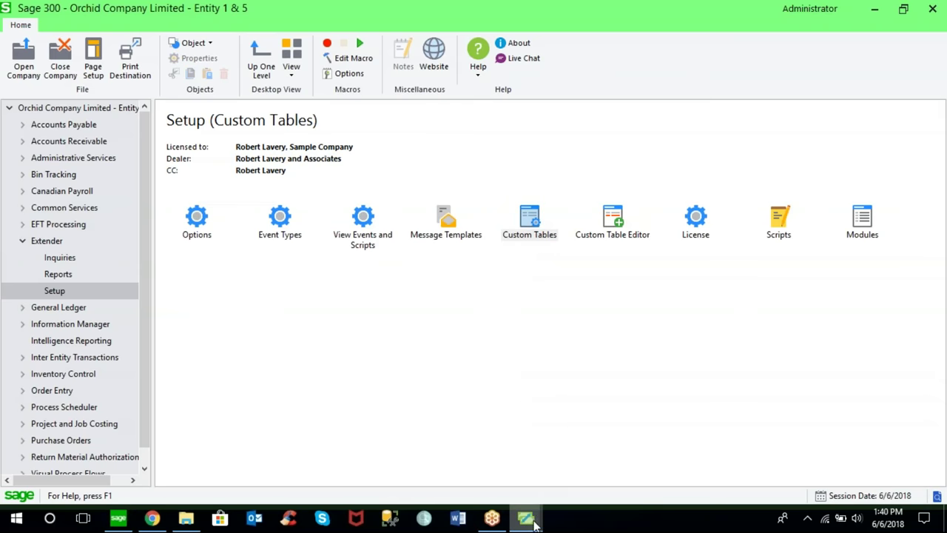
mouse_move(529, 522)
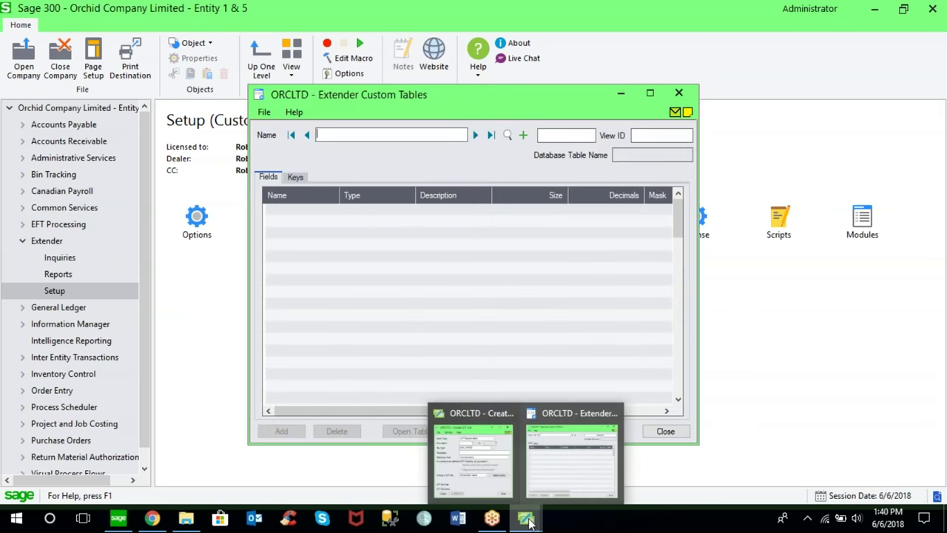
left_click(477, 136)
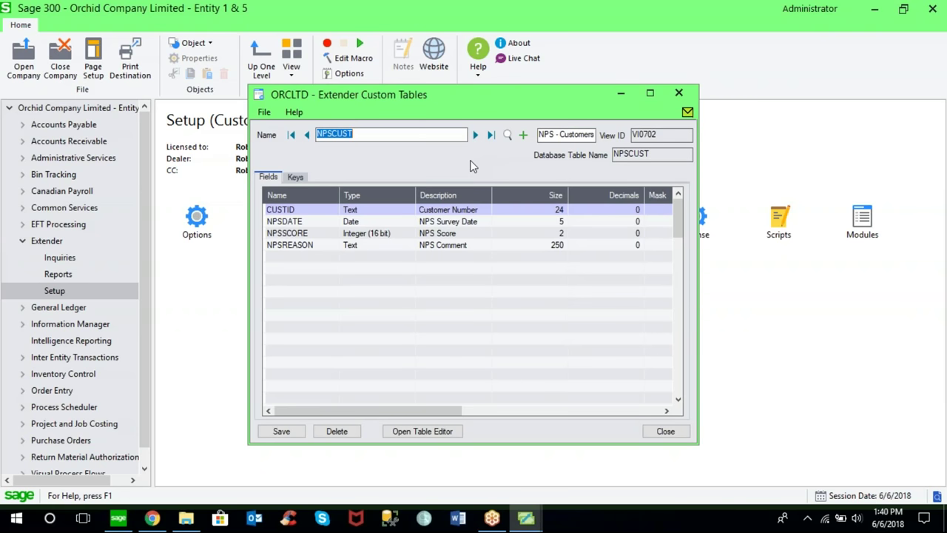
left_click(665, 431)
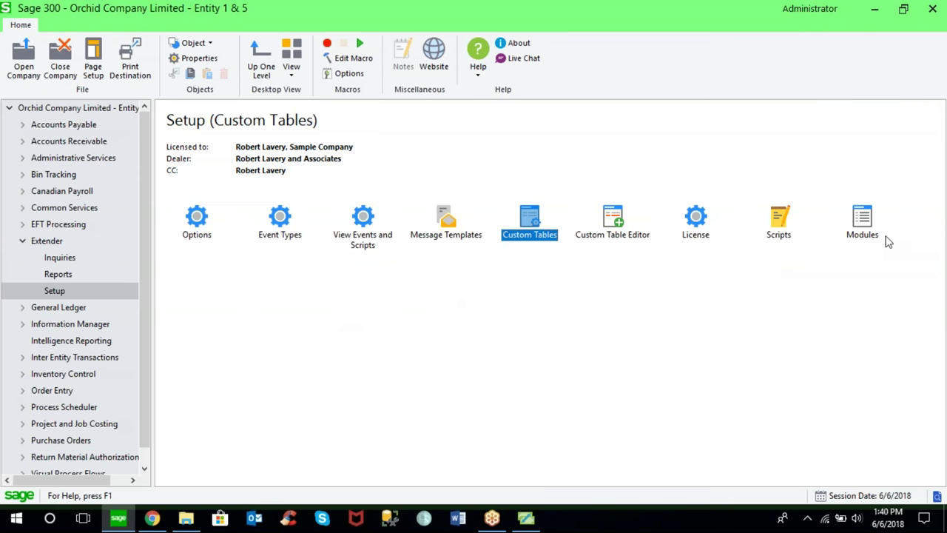
left_click(867, 216)
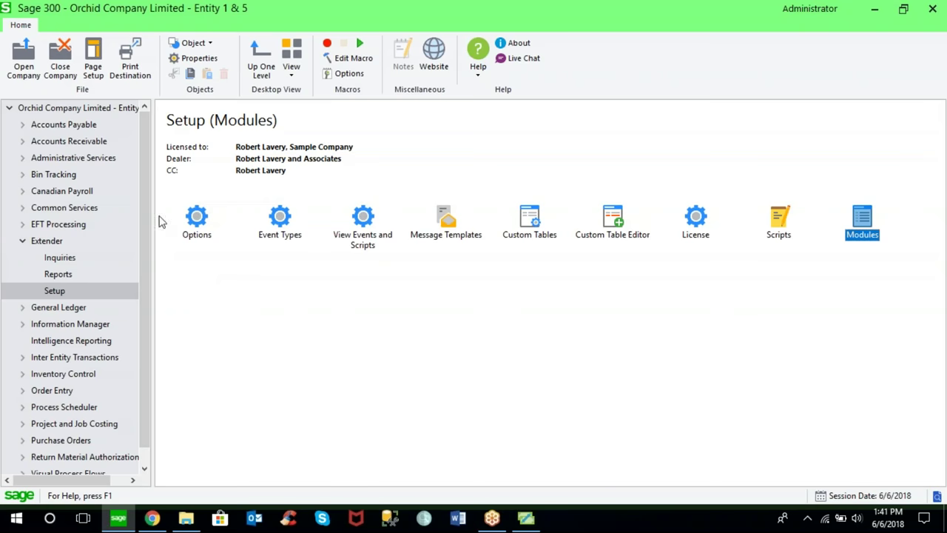
Step: Open Customers under Accounts Receivable and load the first customer record
left_click(68, 146)
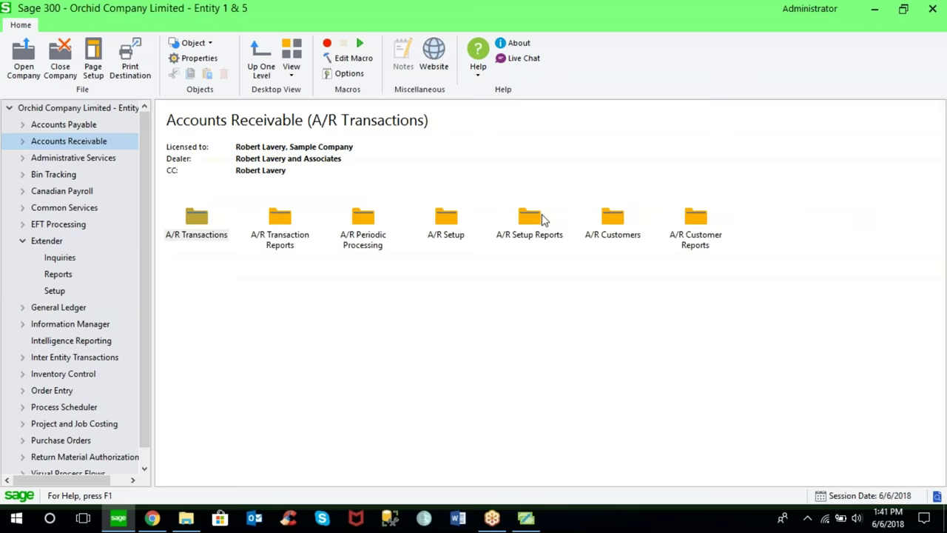
double_click(619, 220)
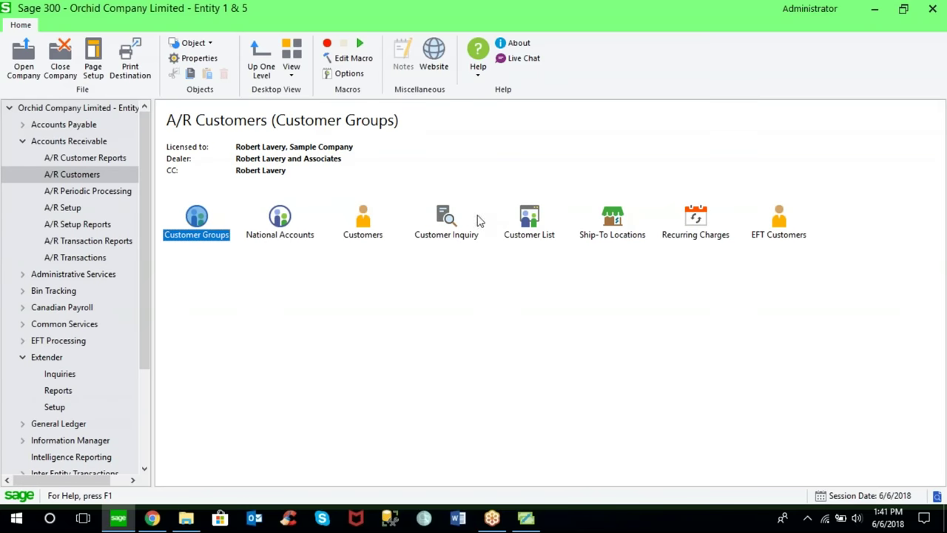
left_click(363, 226)
double_click(363, 226)
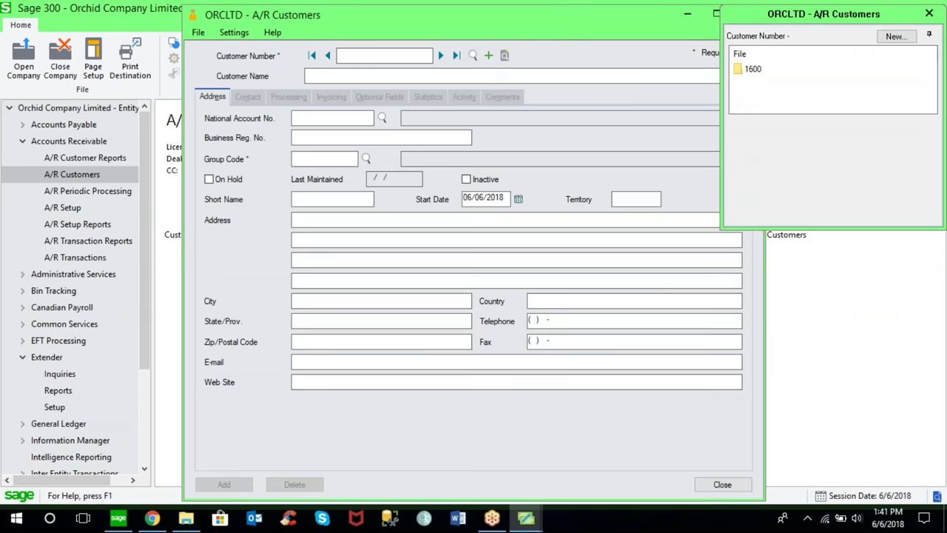
left_click(440, 56)
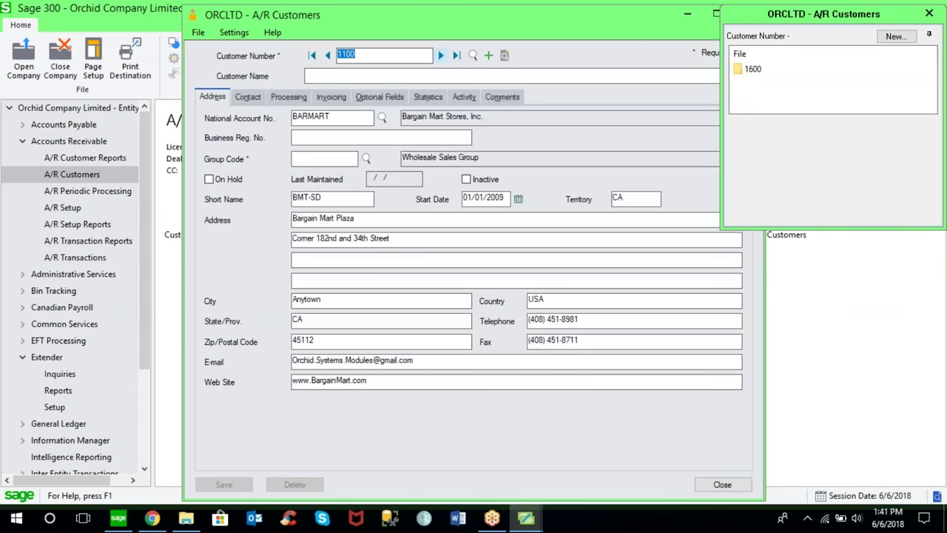
Step: Move the A/R Customers window clear of the notes panel and review the Bargain Mart - San Diego credit limit note
left_click_drag(507, 22, 438, 25)
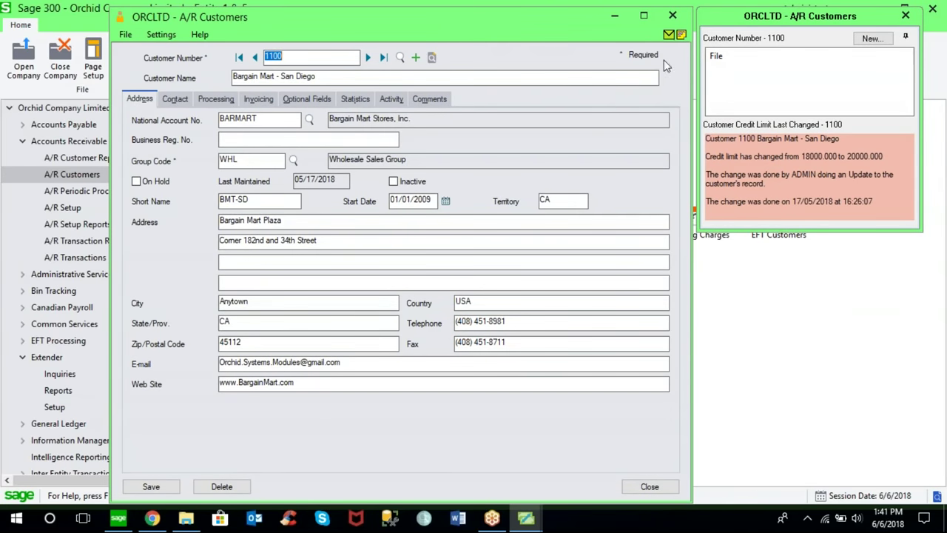
mouse_move(866, 207)
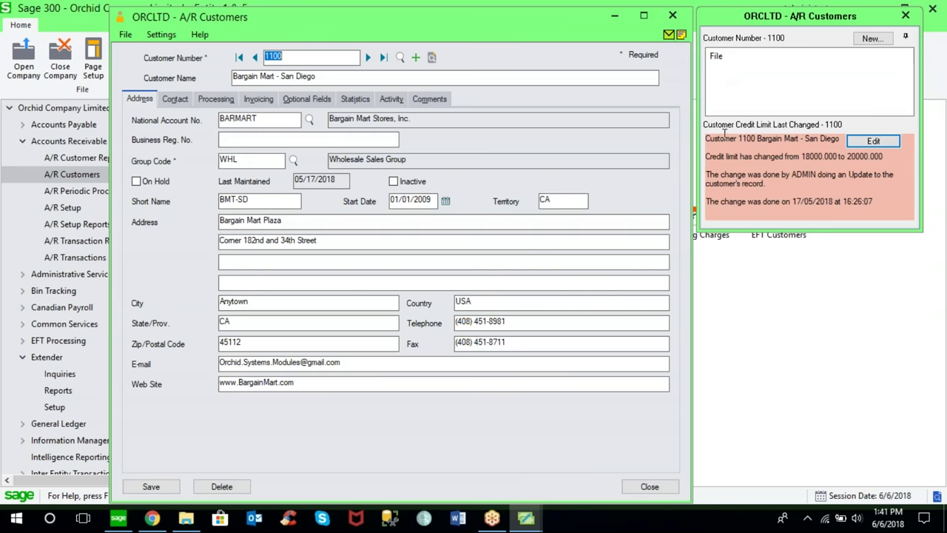
mouse_move(771, 95)
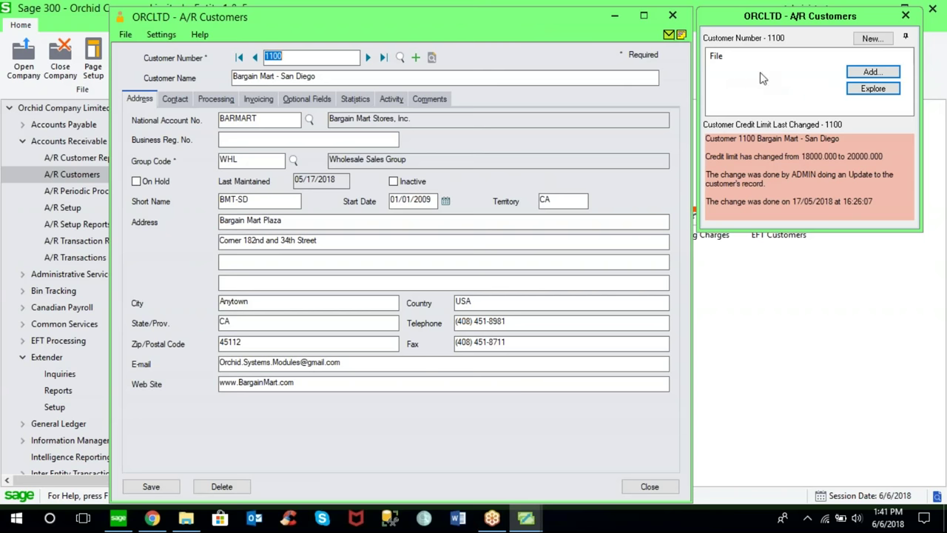
mouse_move(793, 151)
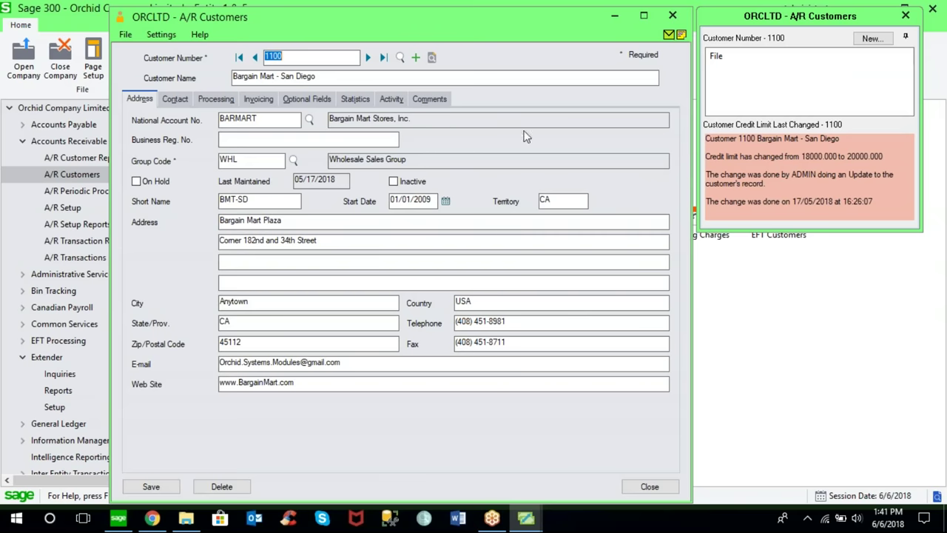
key("Tab")
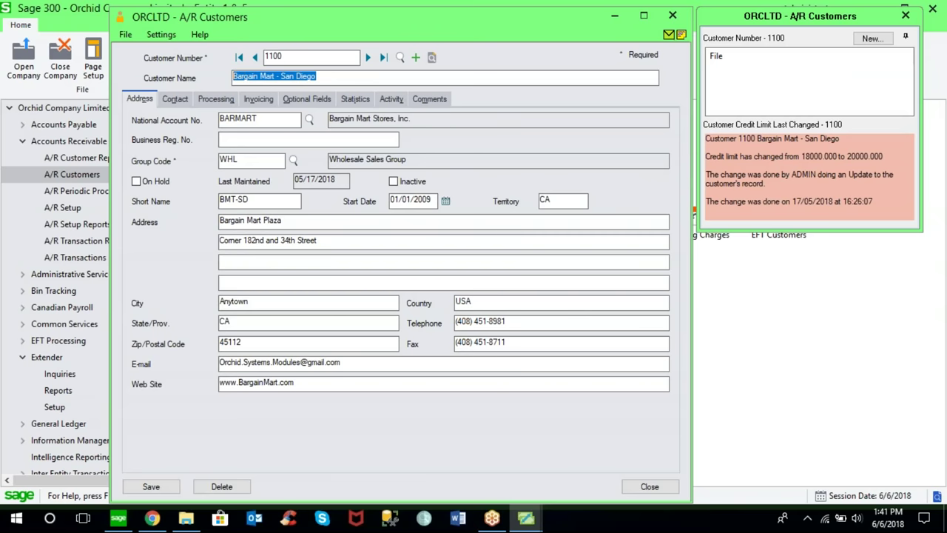
mouse_move(754, 191)
Step: Try to set the Bargain Mart - San Diego credit limit to 28,000 in its processing details, and dismiss the error
left_click(217, 99)
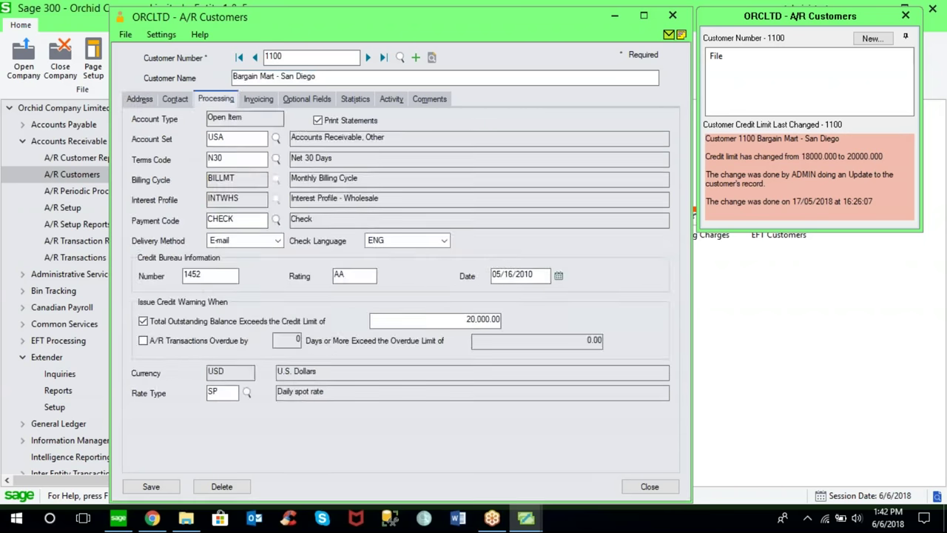
left_click_drag(467, 320, 526, 322)
mouse_move(830, 206)
type("28000")
key("Tab")
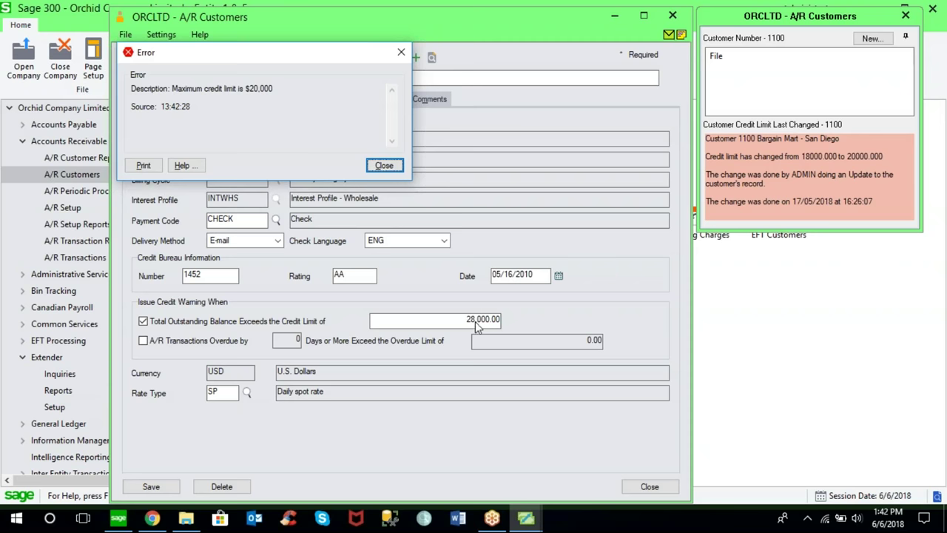
left_click(384, 166)
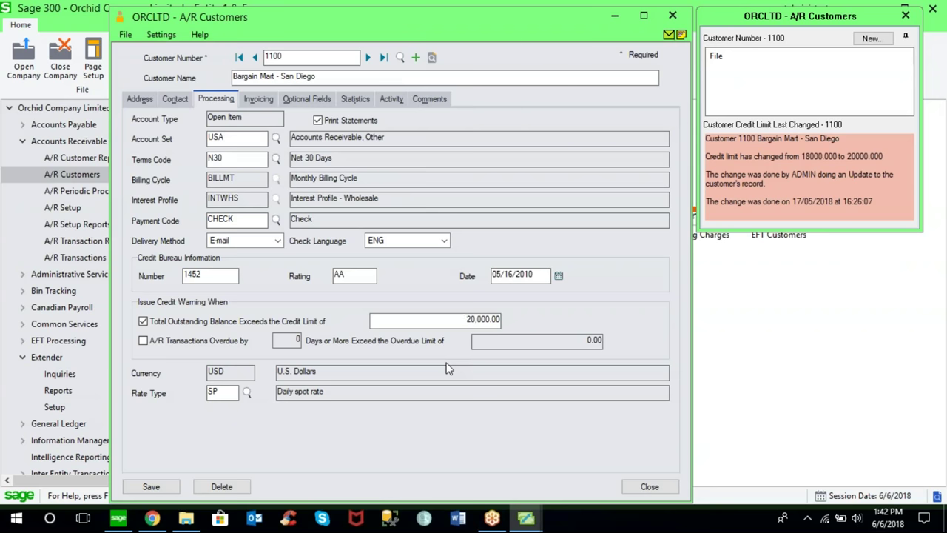
Step: Set the Bargain Mart - San Diego credit limit to 12,000, save the customer, and dismiss the error message
left_click_drag(464, 319, 552, 326)
type("12000")
key("Tab")
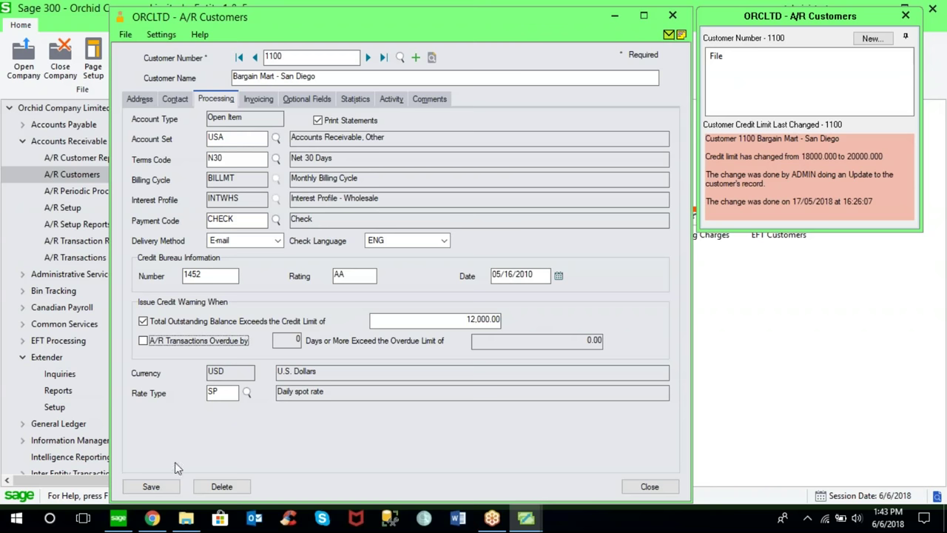
left_click(162, 486)
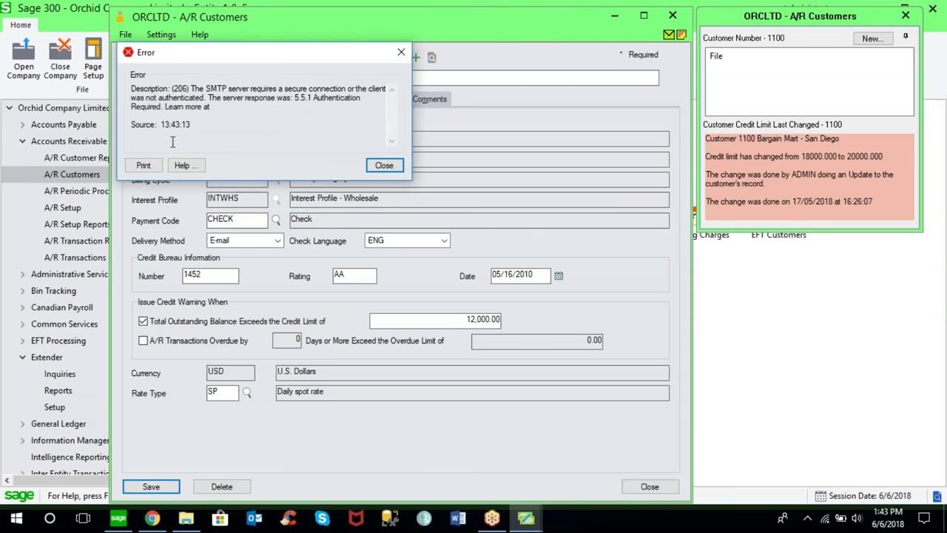
left_click(384, 166)
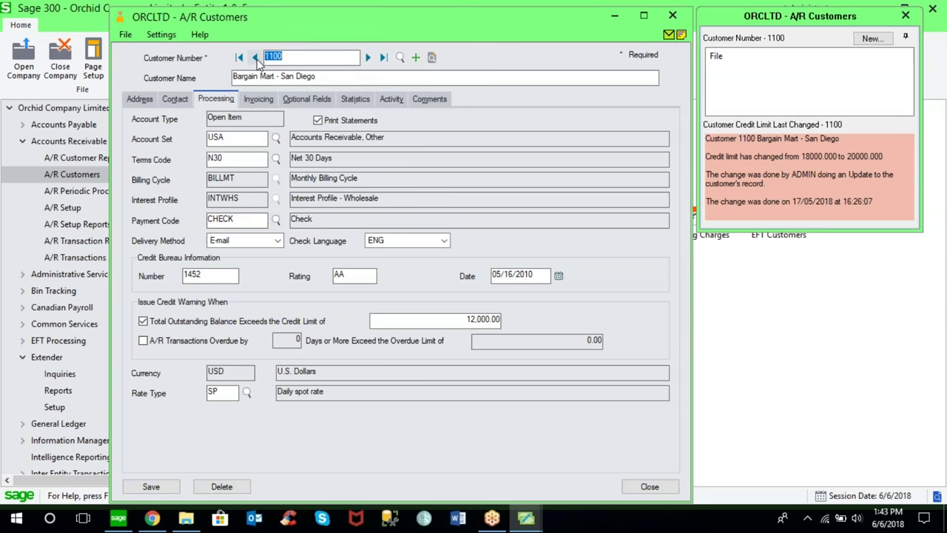
Step: Reload the Bargain Mart - San Diego record from the next customer, review its credit limit change note, and close A/R Customers
left_click(370, 59)
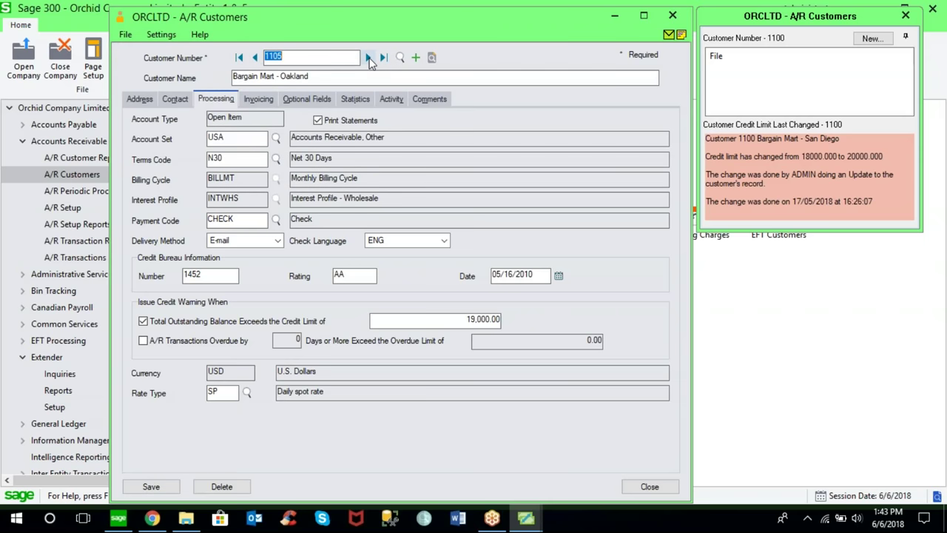
left_click(255, 57)
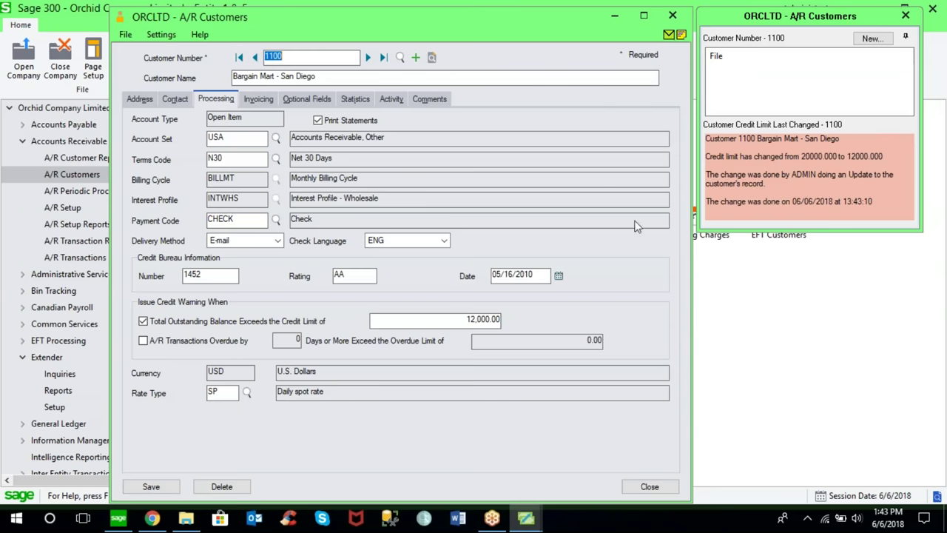
mouse_move(715, 184)
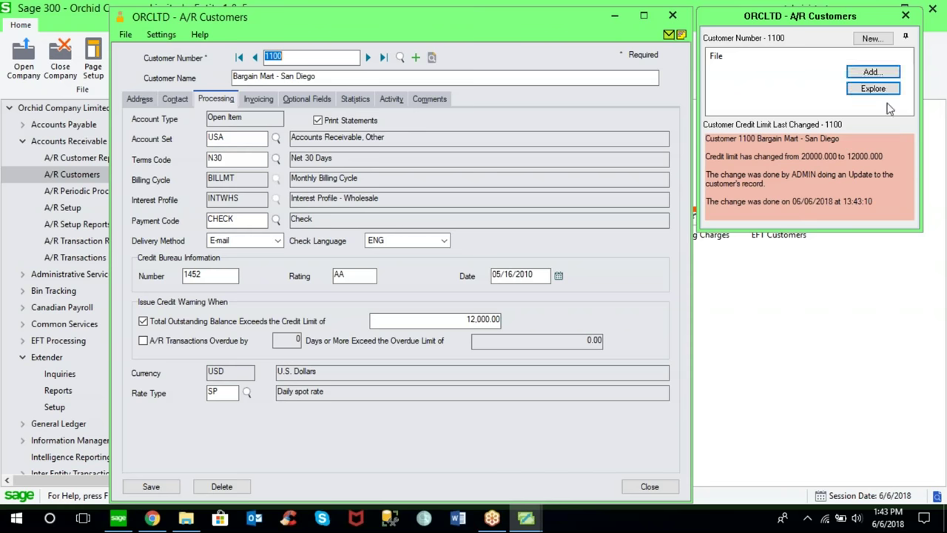
left_click(905, 16)
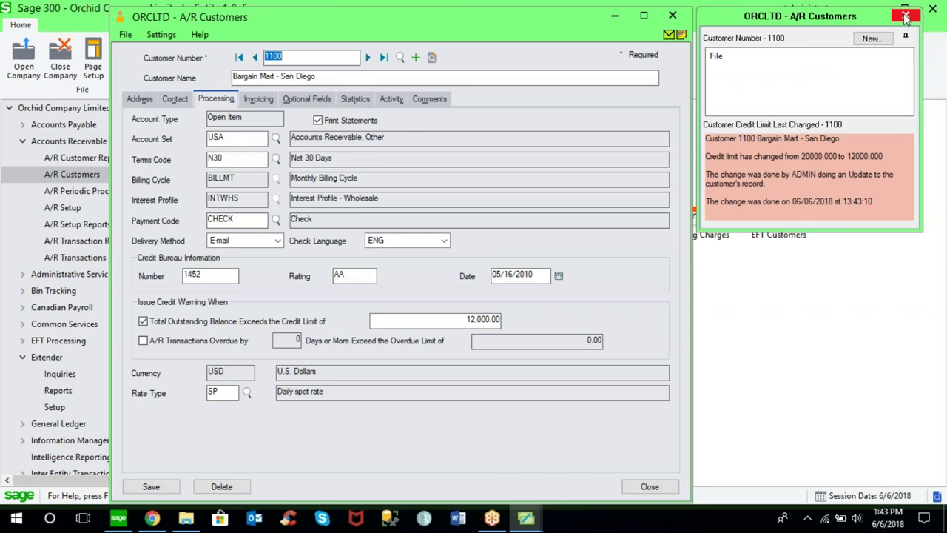
left_click(644, 487)
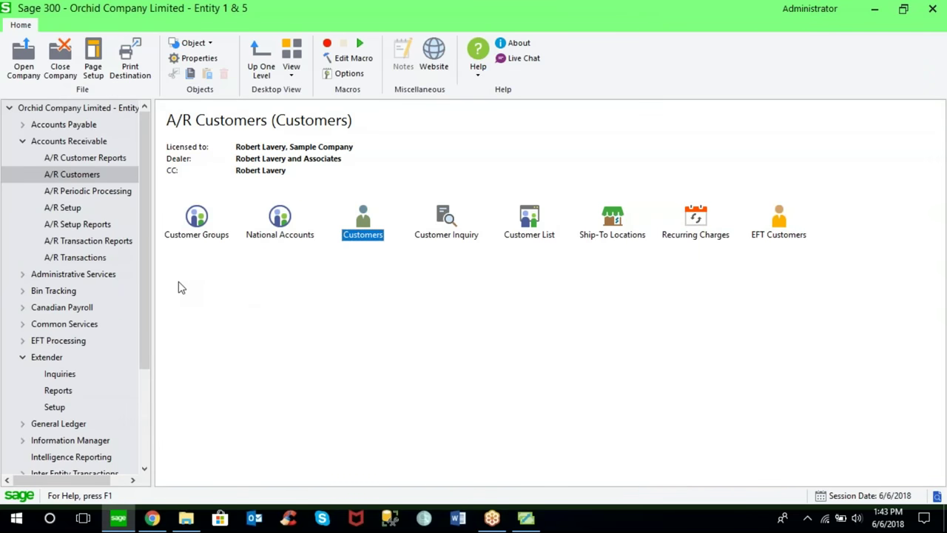
Step: Open the Log inquiry under Extender and maximize its window
left_click(69, 377)
double_click(196, 216)
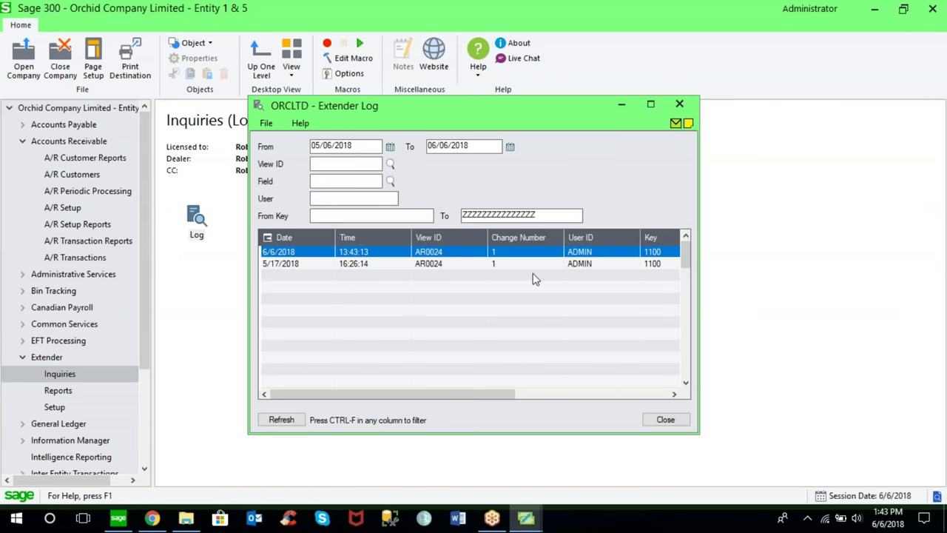
left_click(652, 105)
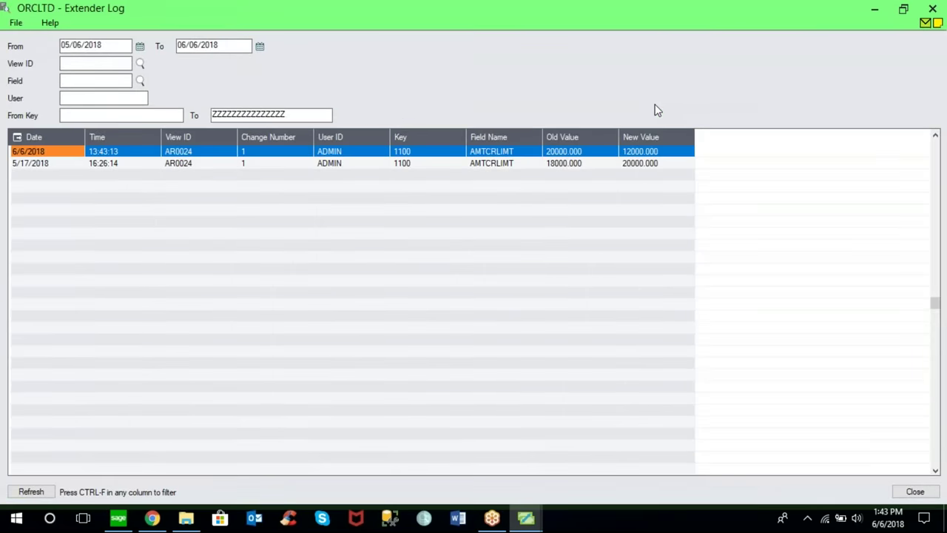
Step: Examine the old and new values, field name, key, user, view ID, date and time of the logged credit limit changes
left_click(586, 165)
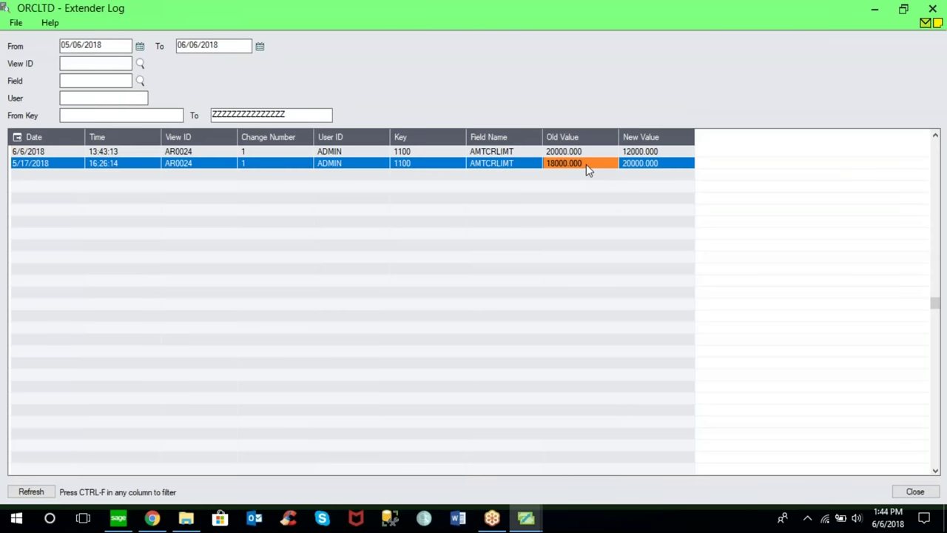
left_click(632, 164)
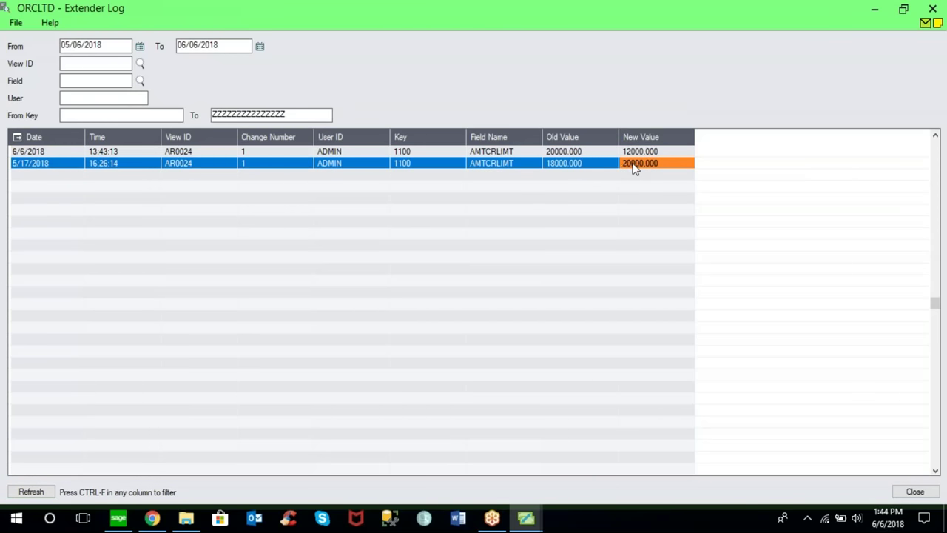
left_click(585, 151)
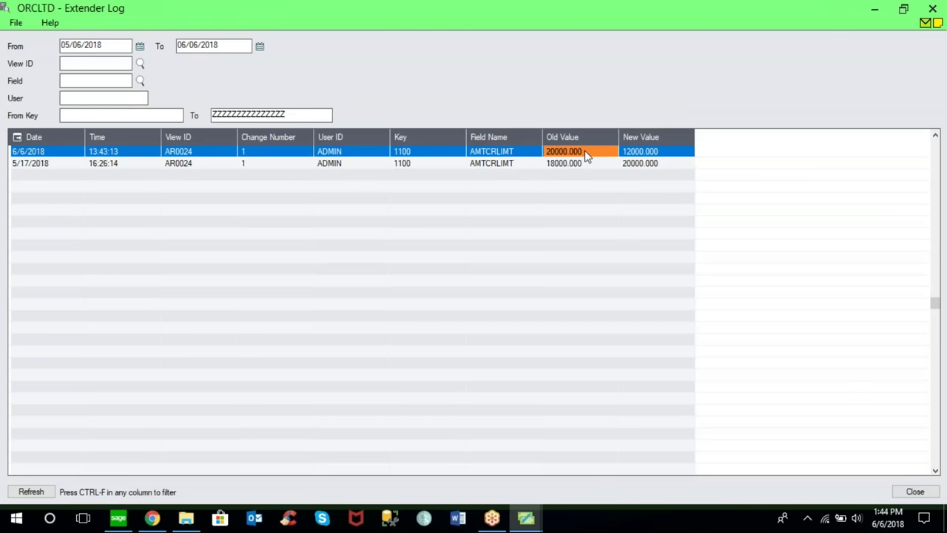
left_click(644, 152)
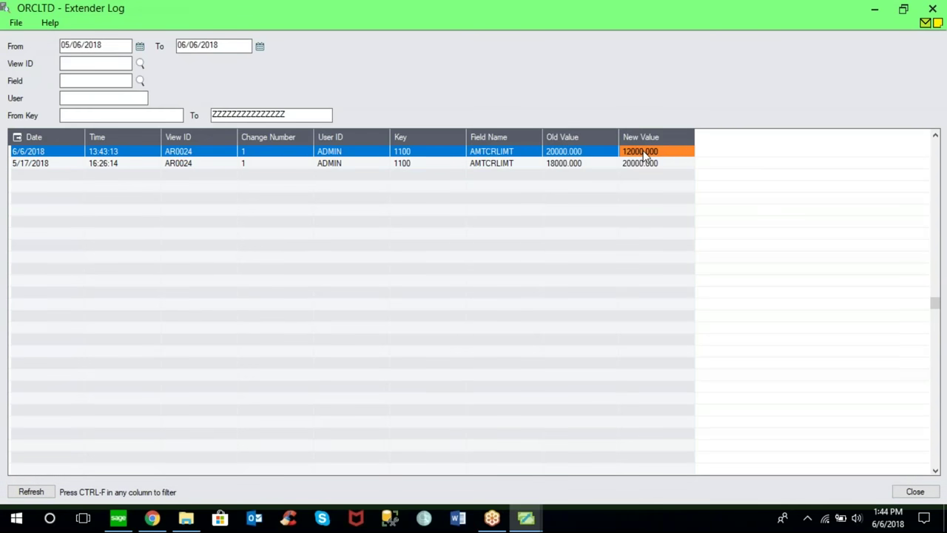
left_click(506, 152)
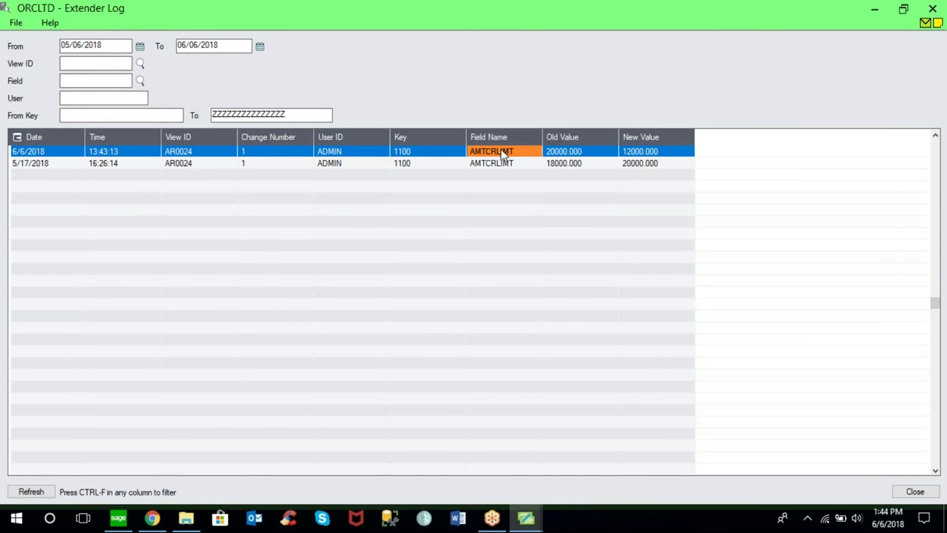
left_click(426, 154)
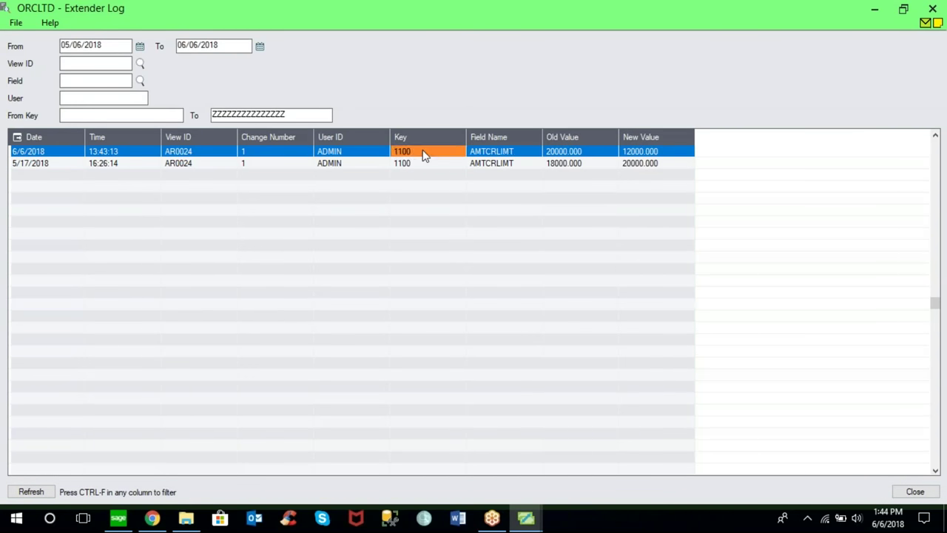
left_click(349, 154)
left_click(202, 152)
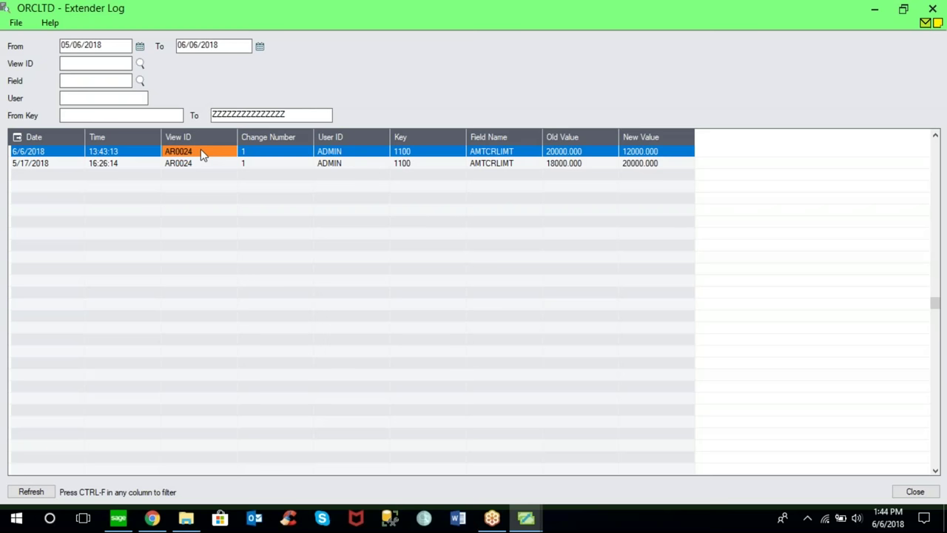
left_click(72, 155)
left_click(111, 155)
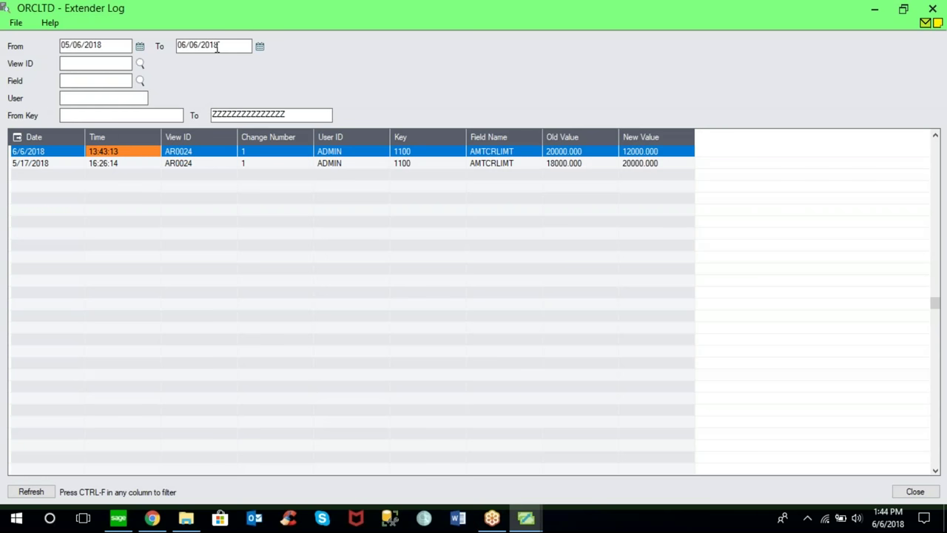
Step: Set the Extender Log's start date to 05/06/2017
left_click(120, 46)
key("BackSpace")
type("7")
key("Tab")
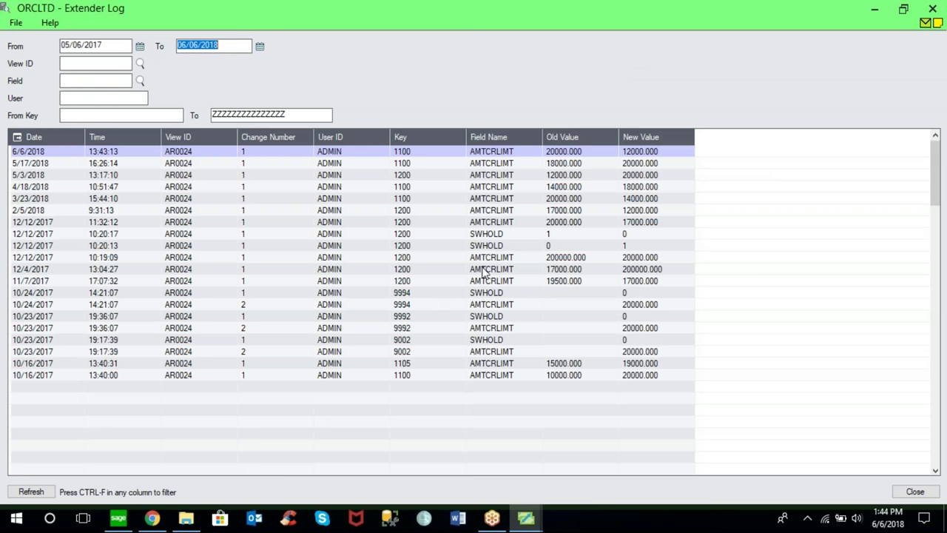
Step: Limit the log's key range to the Bargain Mart - San Diego customer number, review its entries, and close the log
left_click(111, 81)
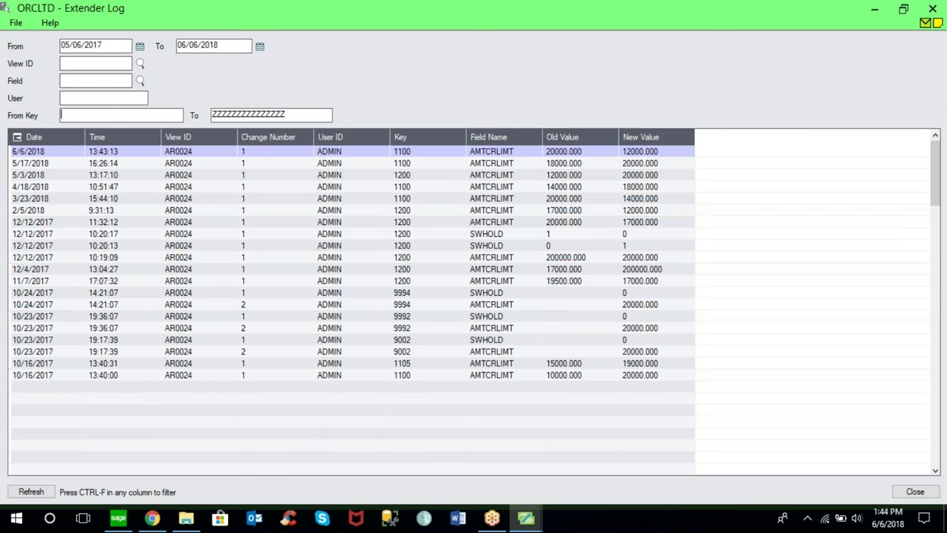
type("1100")
key("Tab")
type("1100")
key("Tab")
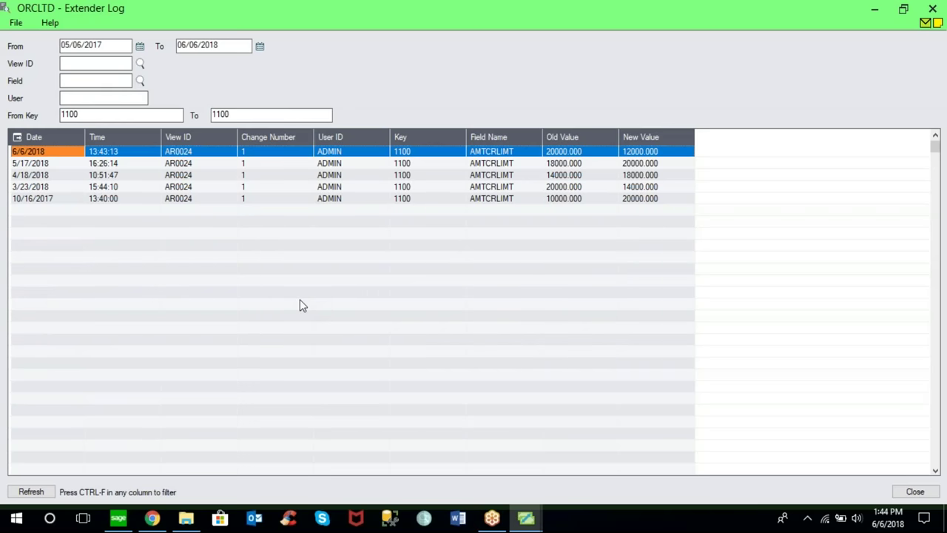
left_click(915, 492)
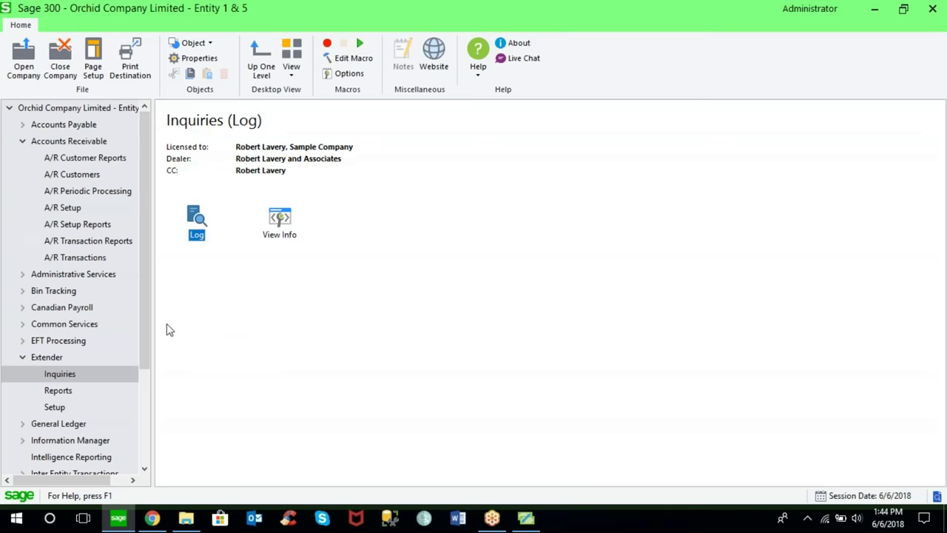
Step: Look over Extender's Reports and Setup groups, selecting the Log report and the View Events and Scripts setup item
left_click(69, 395)
left_click(196, 220)
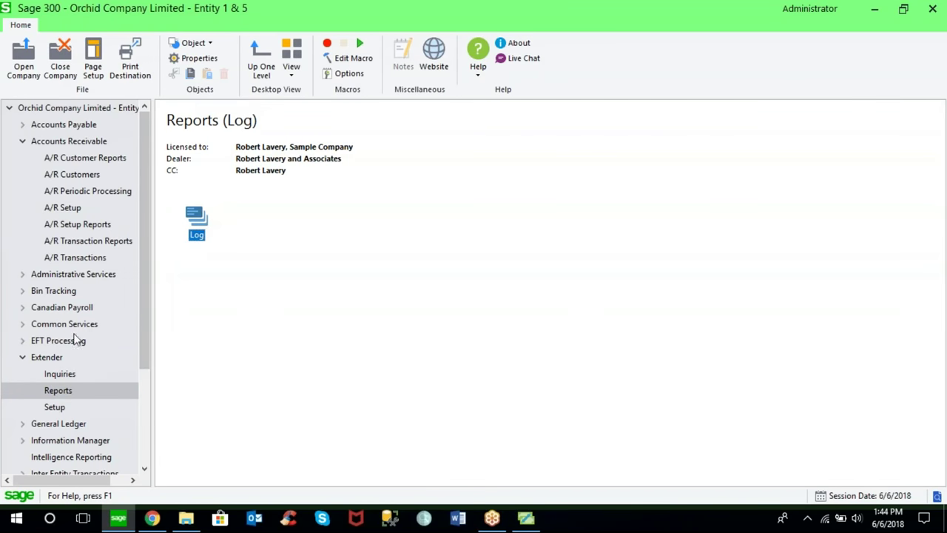
left_click(47, 357)
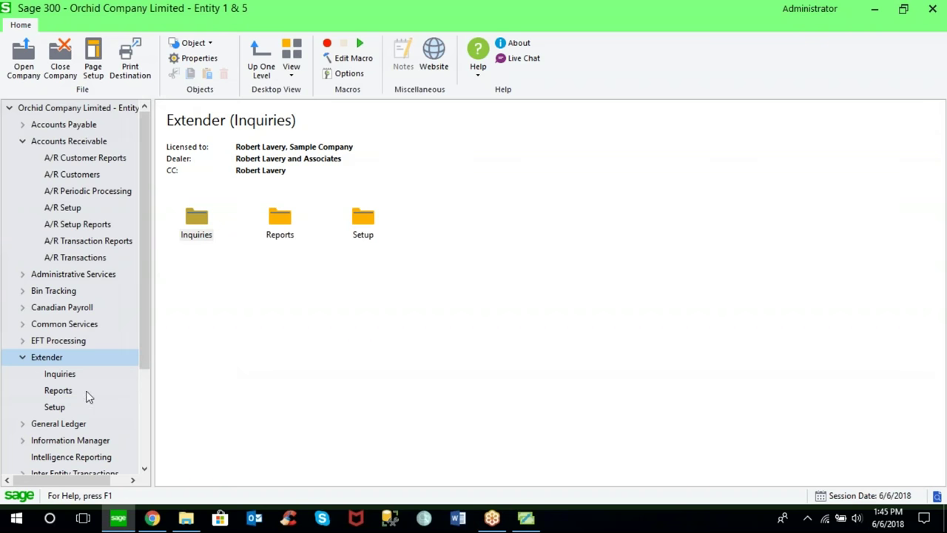
left_click(55, 407)
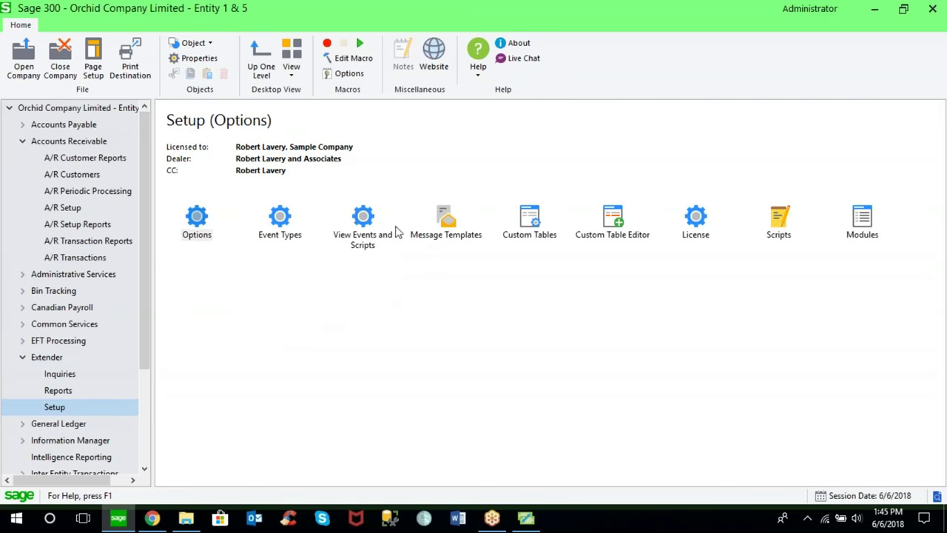
left_click(360, 230)
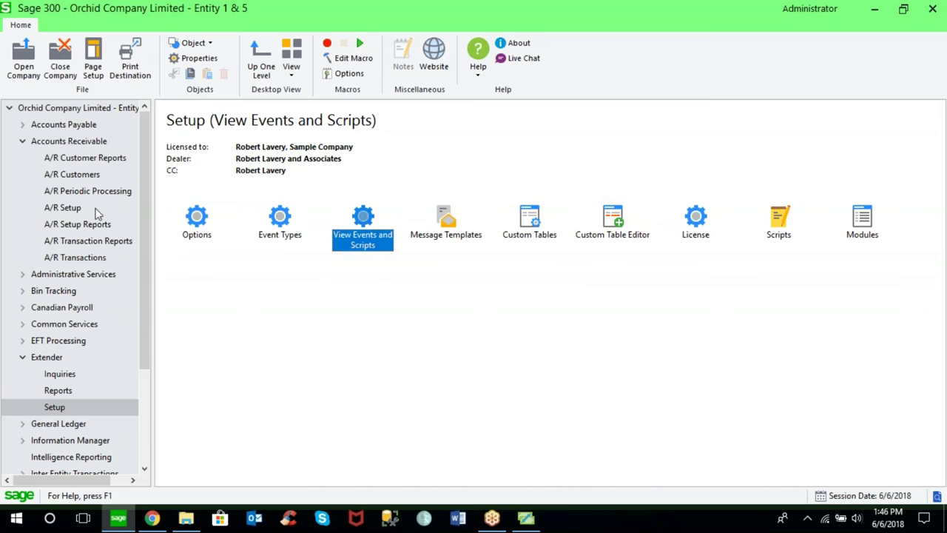
Step: Collapse the Accounts Receivable and Extender modules in the navigation tree
left_click(23, 142)
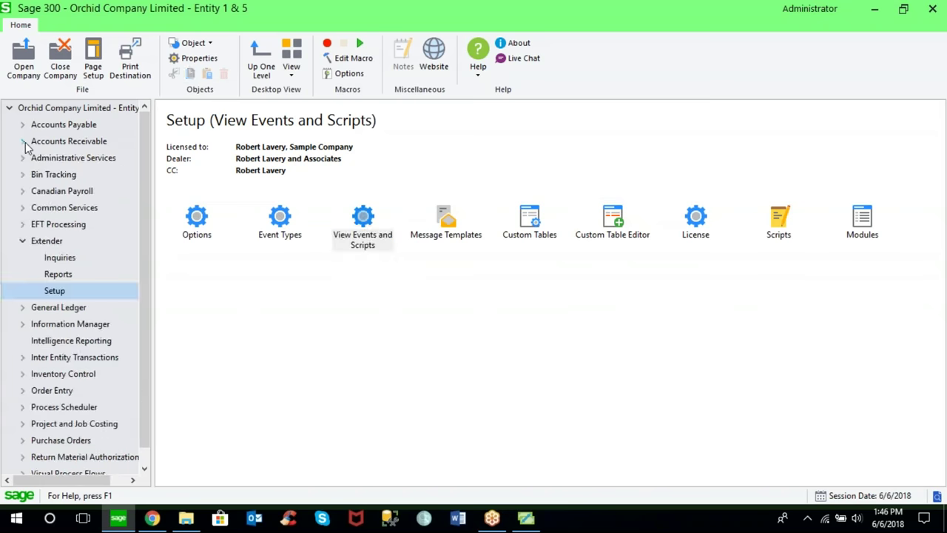
left_click(22, 241)
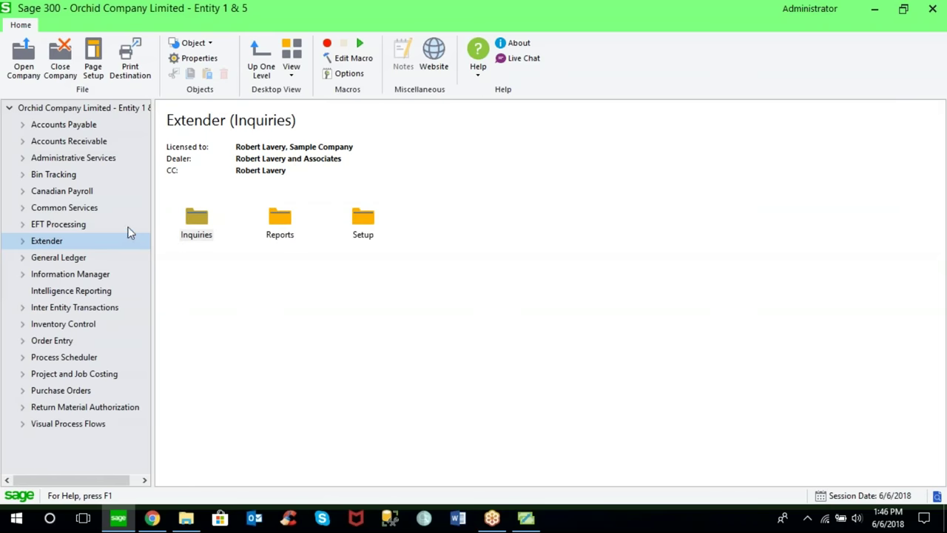
left_click(22, 243)
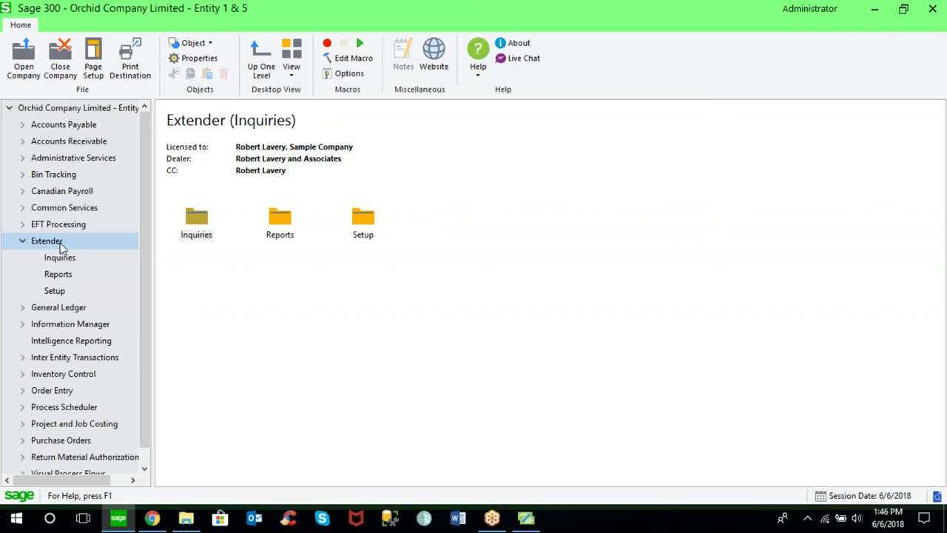
left_click(23, 241)
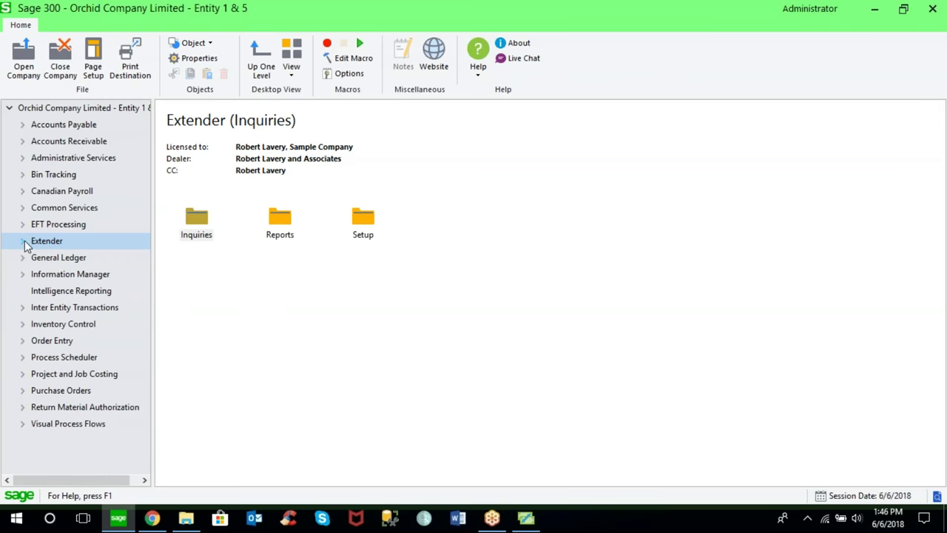